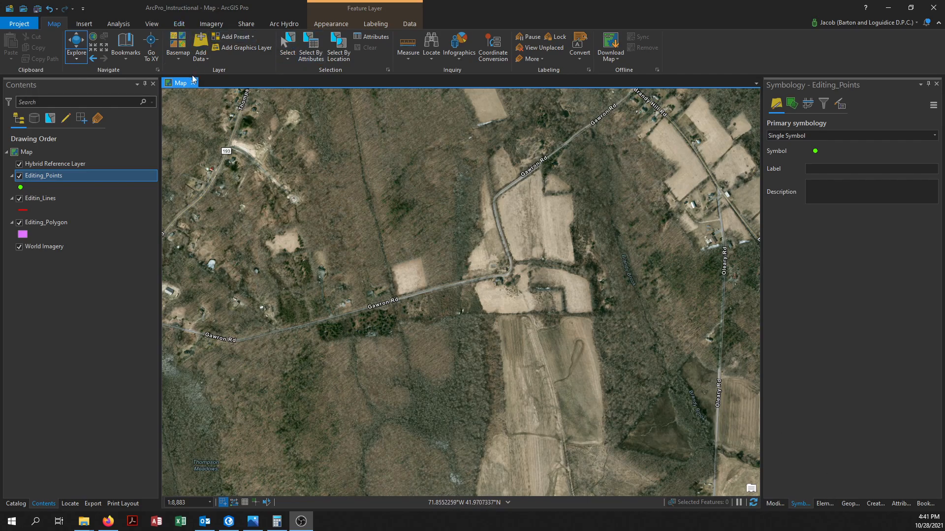
# Step: Show the editing commands and look through the full gallery of feature editing tools
pyautogui.click(178, 24)
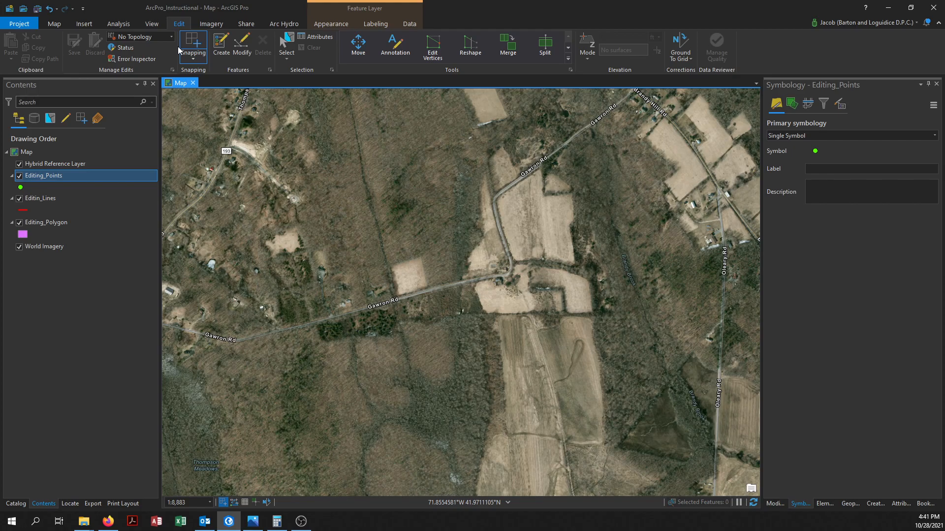
pyautogui.click(204, 48)
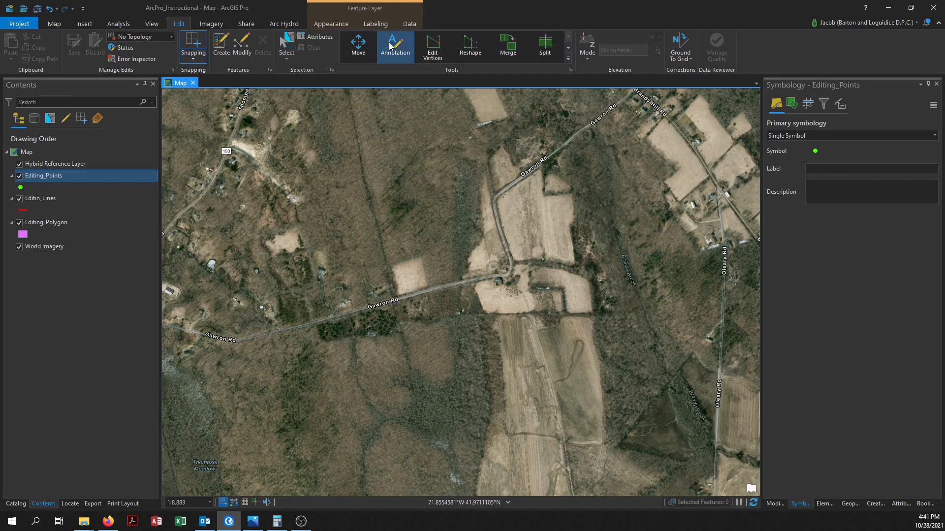
pyautogui.click(568, 58)
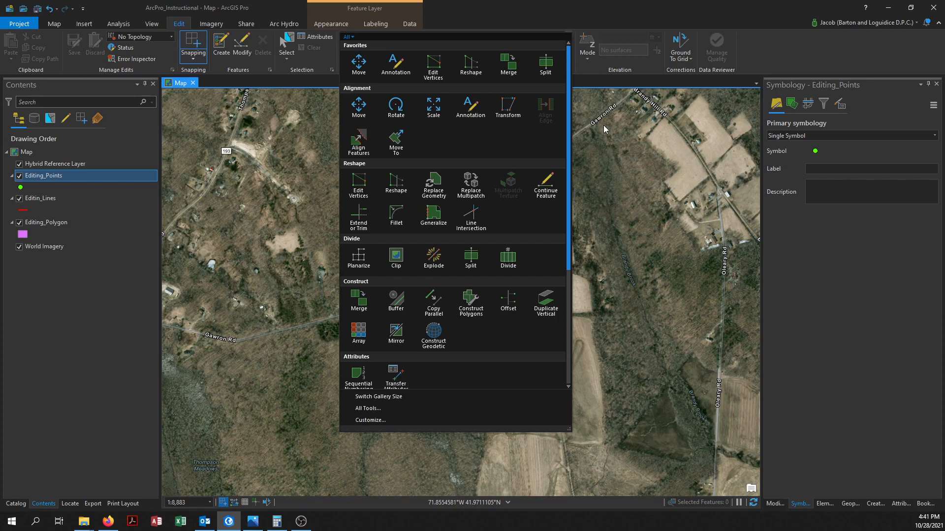
pyautogui.click(627, 153)
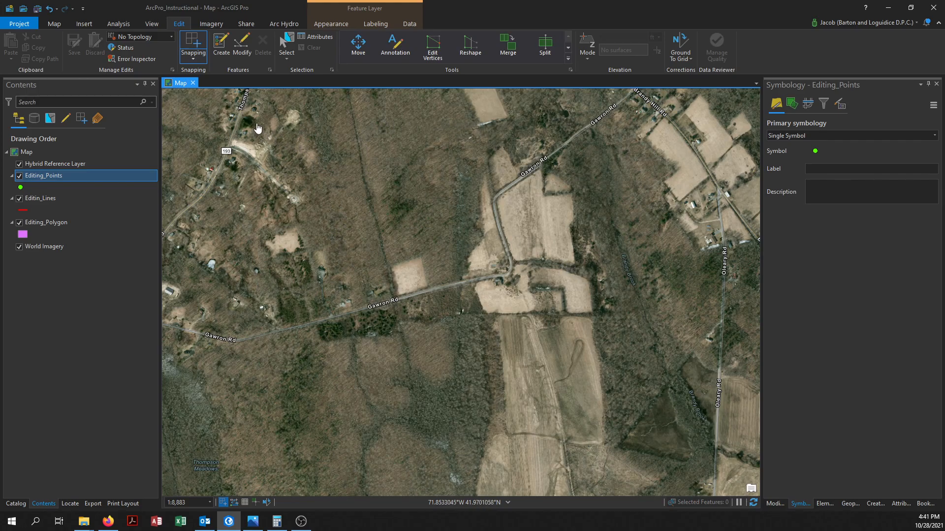
# Step: Open the Create Features templates, float the pane over the map and dock it back as the last pane in its group
pyautogui.click(876, 503)
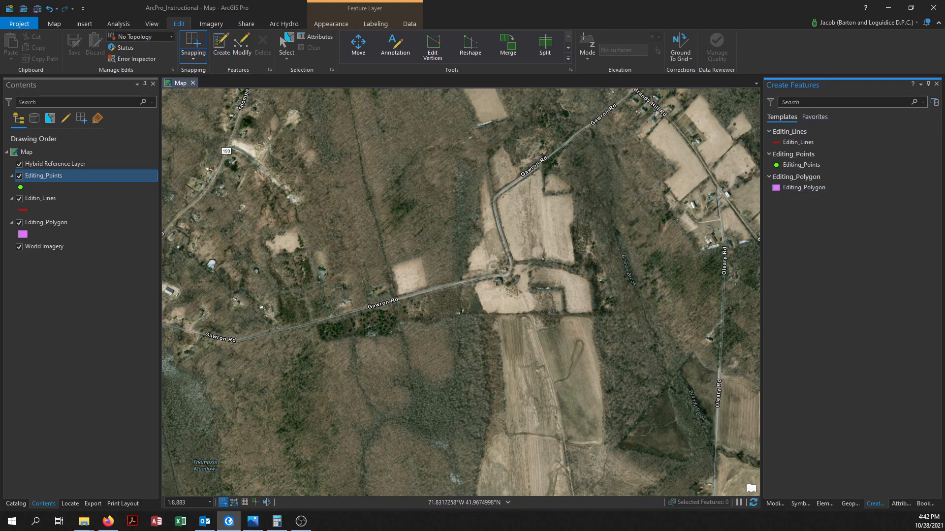
pyautogui.moveTo(876, 506); pyautogui.dragTo(631, 460)
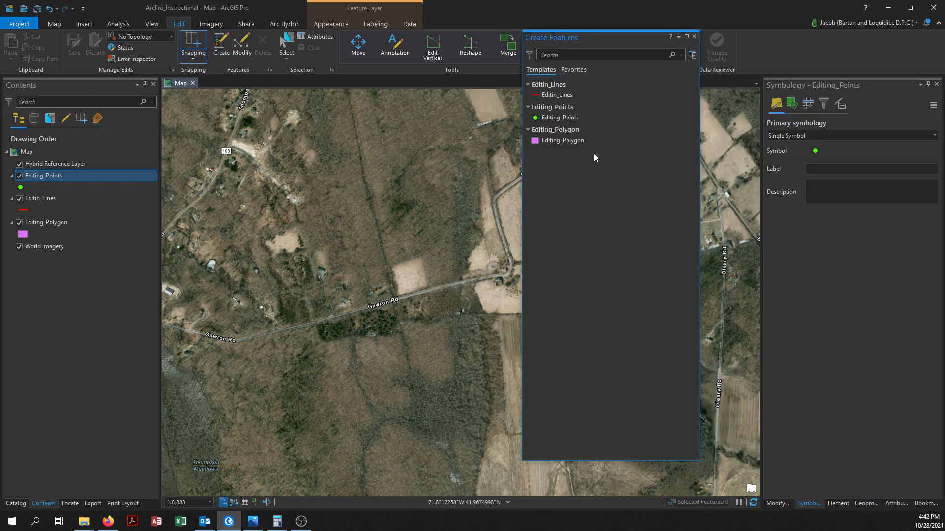
pyautogui.moveTo(594, 36); pyautogui.dragTo(854, 293)
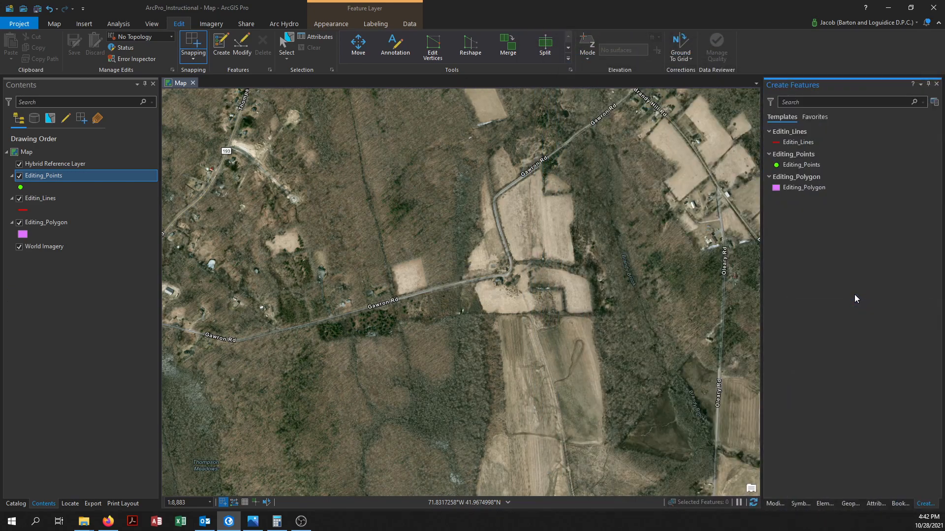
pyautogui.click(799, 187)
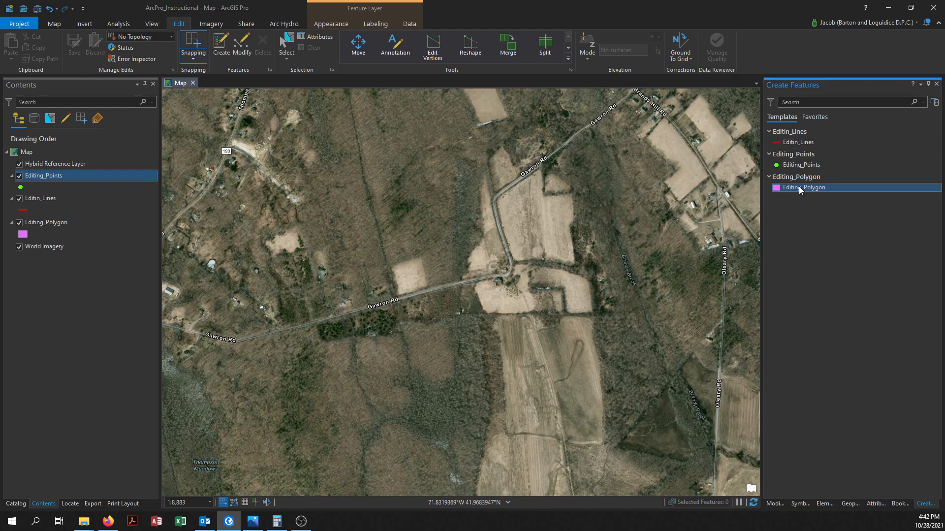
# Step: List the layers by editing status and switch editing of Editing_Points off and back on
pyautogui.click(67, 119)
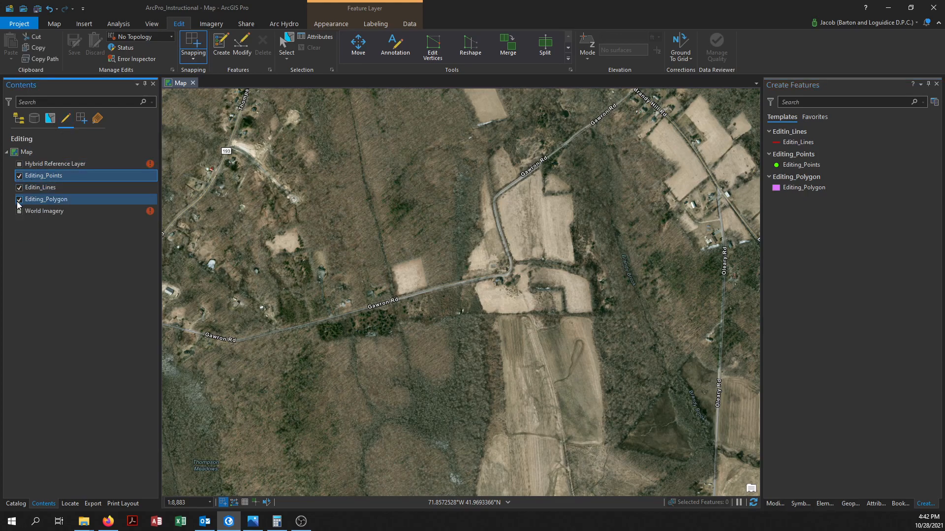
pyautogui.click(20, 177)
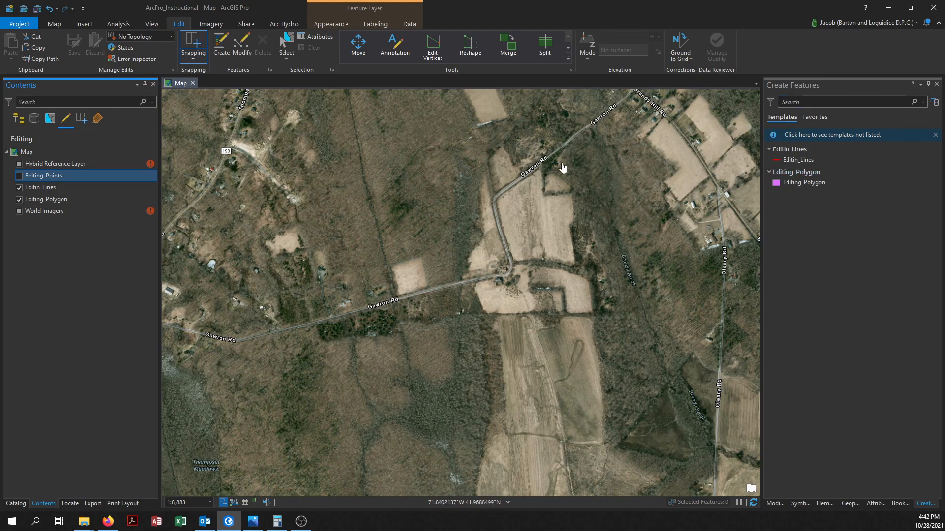
pyautogui.click(19, 177)
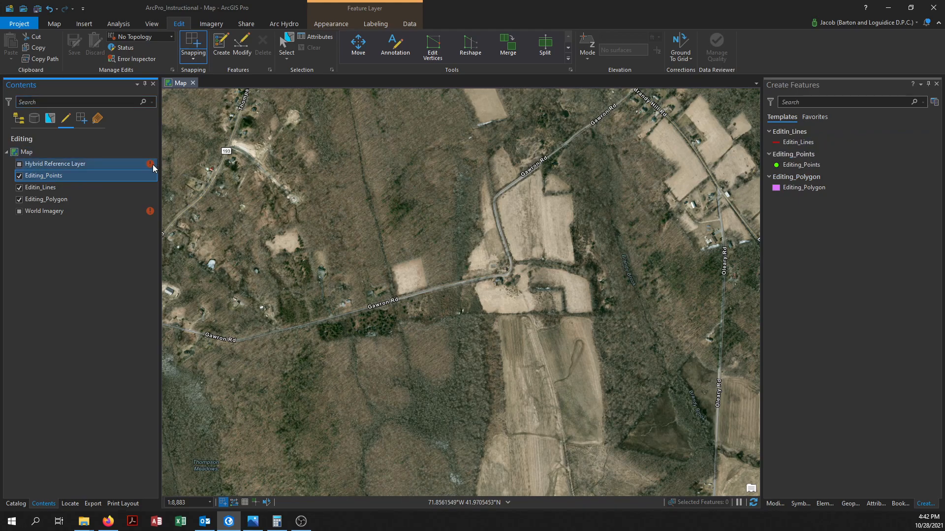
pyautogui.moveTo(152, 166)
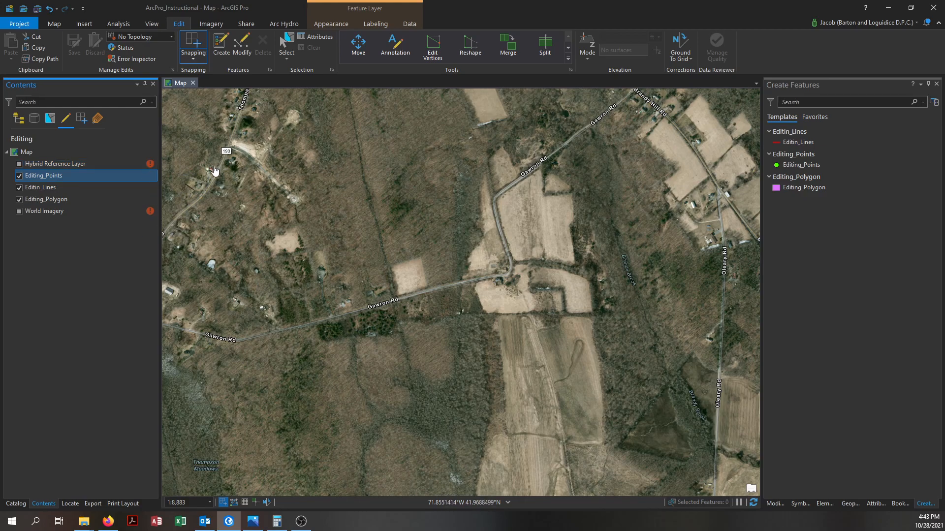
# Step: Create four point features from the Editing_Points template, one on each of four building roofs along Thompson Rd
pyautogui.moveTo(220, 212); pyautogui.dragTo(320, 269)
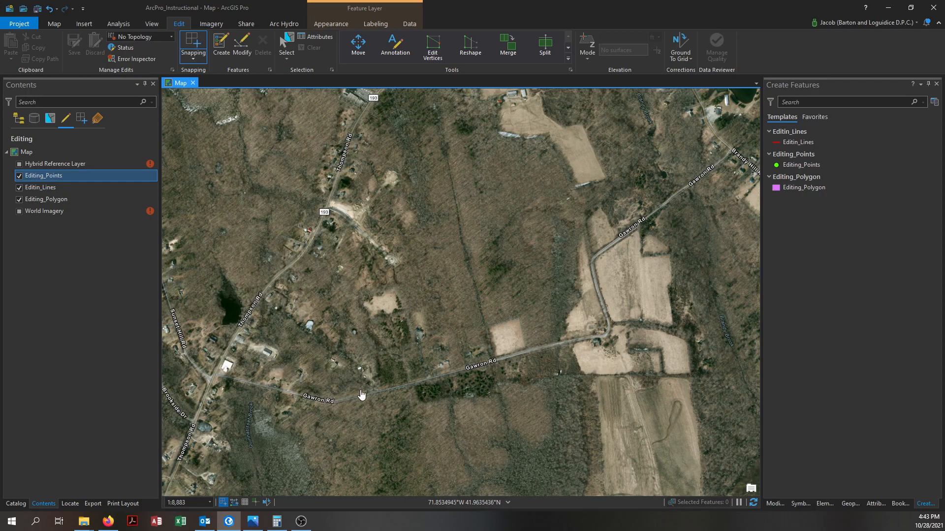
pyautogui.scroll(2, 328, 303)
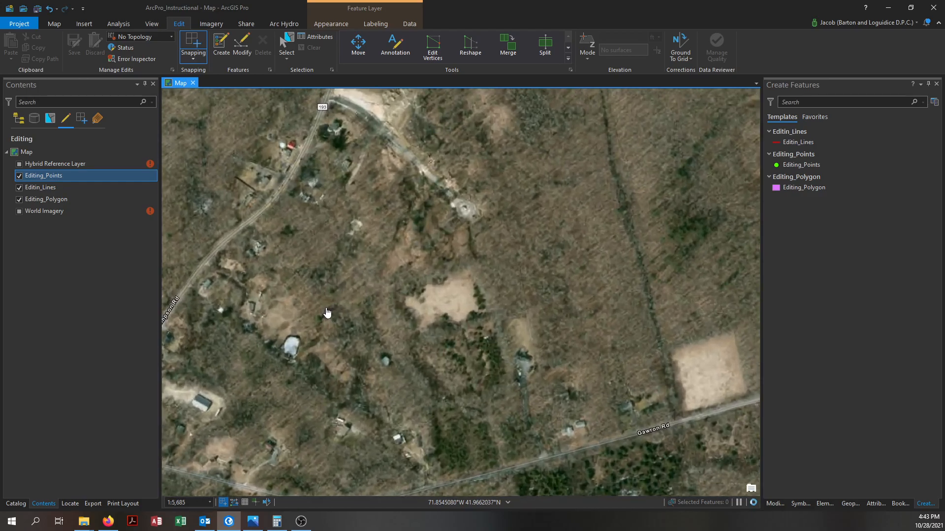
pyautogui.scroll(2, 295, 342)
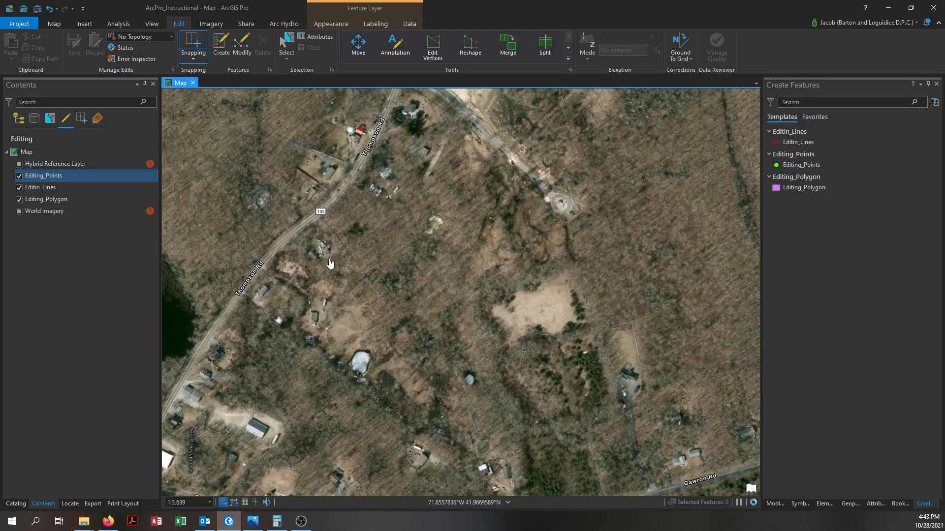
pyautogui.scroll(4, 327, 268)
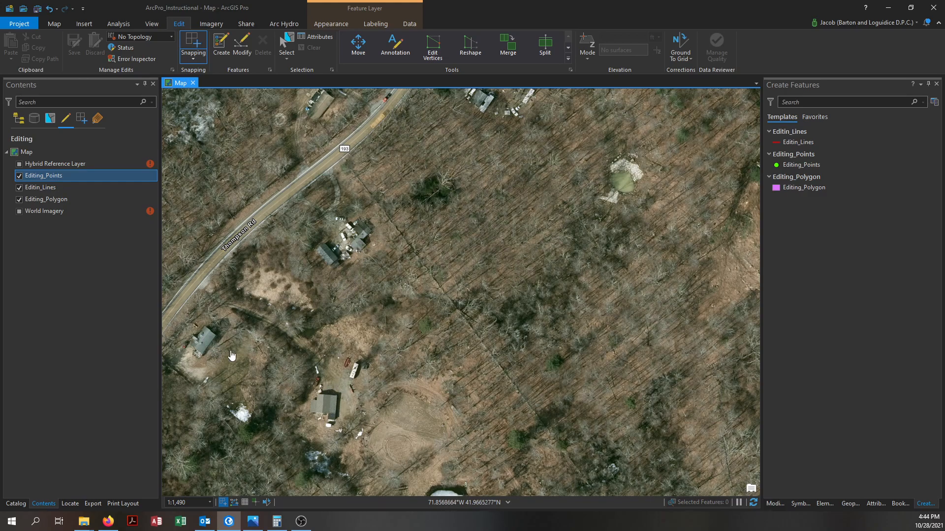
pyautogui.click(794, 166)
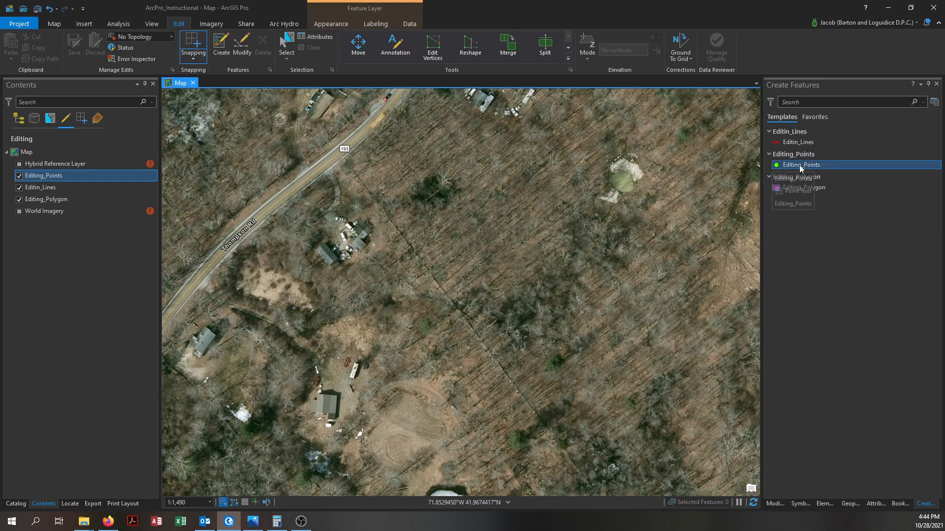
pyautogui.click(799, 164)
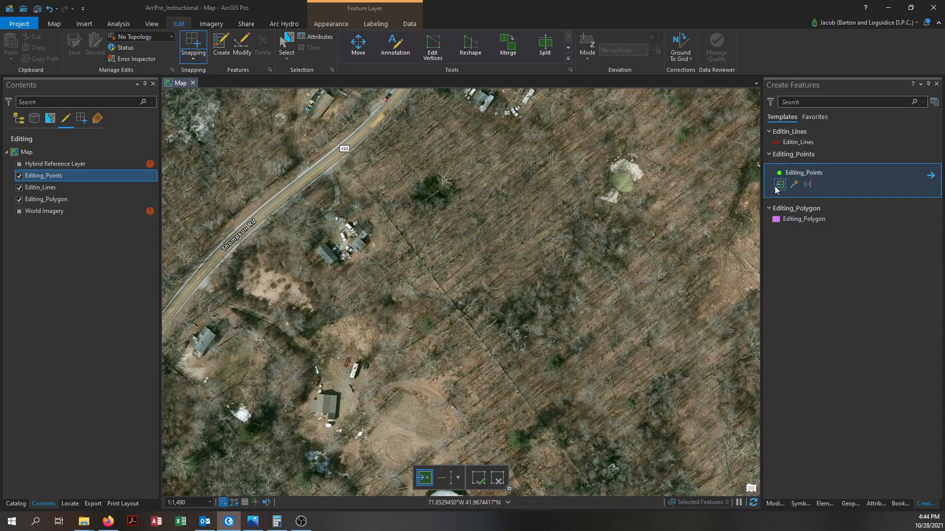
pyautogui.click(361, 242)
pyautogui.click(358, 243)
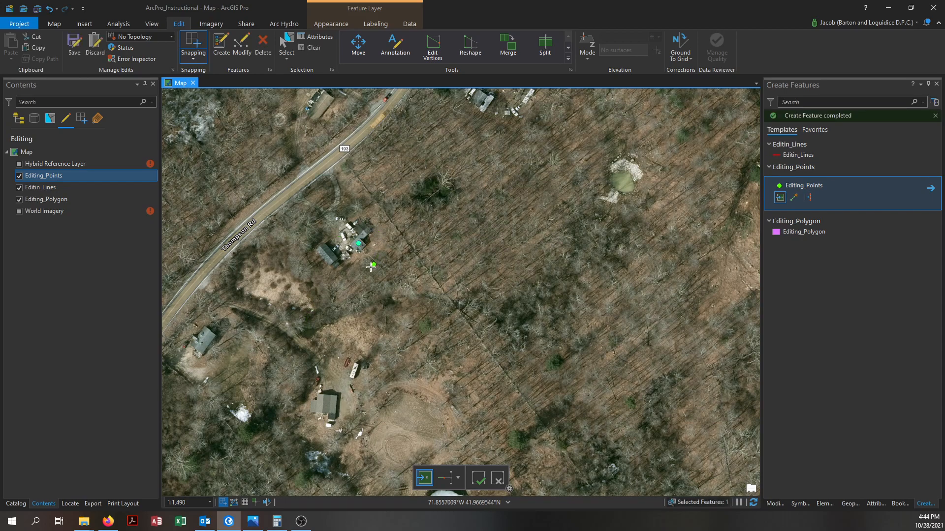
pyautogui.click(328, 254)
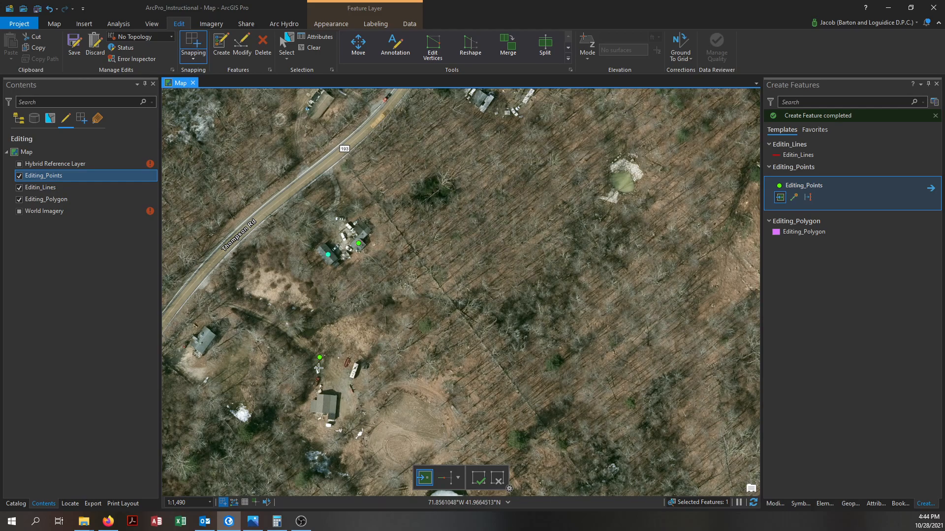
pyautogui.click(327, 405)
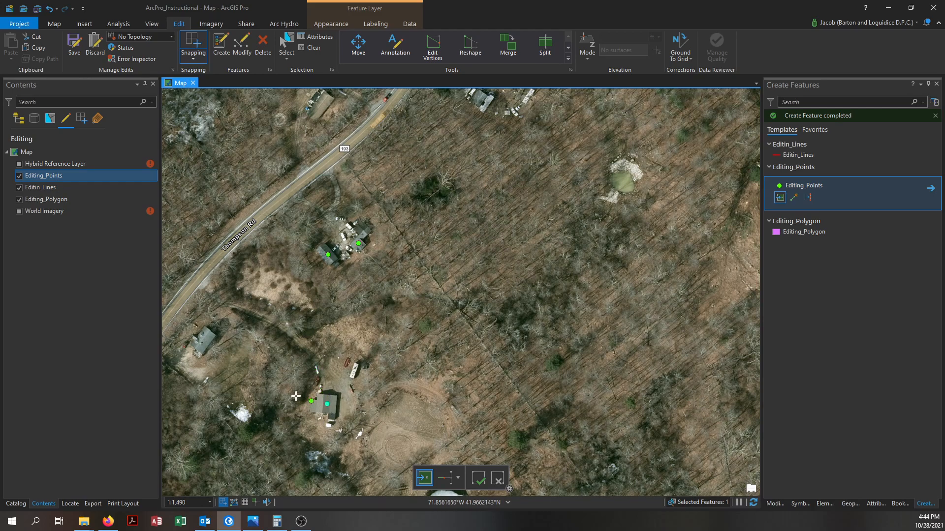
pyautogui.click(205, 342)
# Step: List the layers by drawing order, examine the records in the Editing_Points attribute table, and close it
pyautogui.click(18, 119)
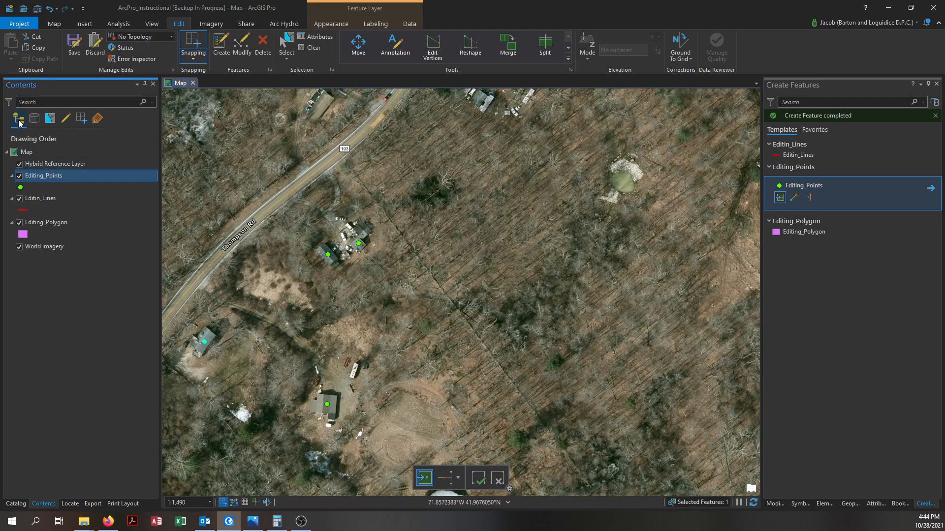
pyautogui.rightClick(42, 180)
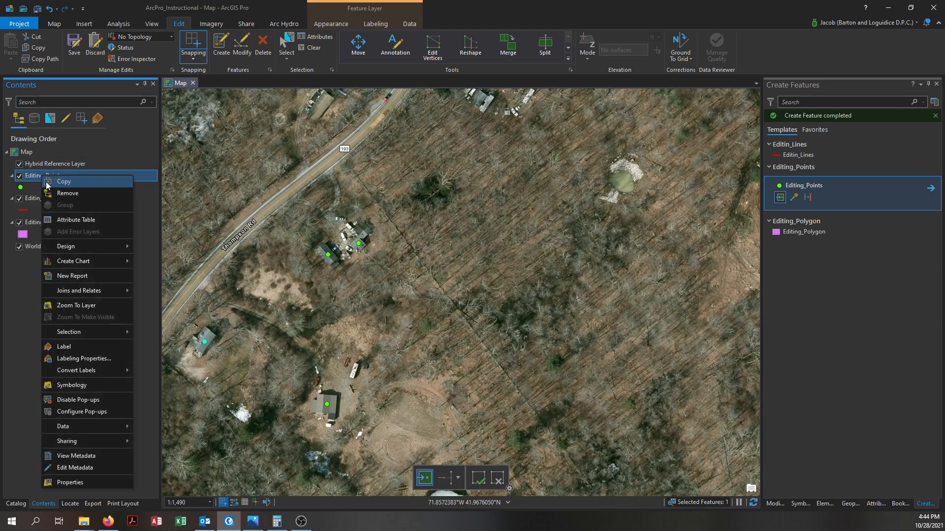
pyautogui.click(70, 224)
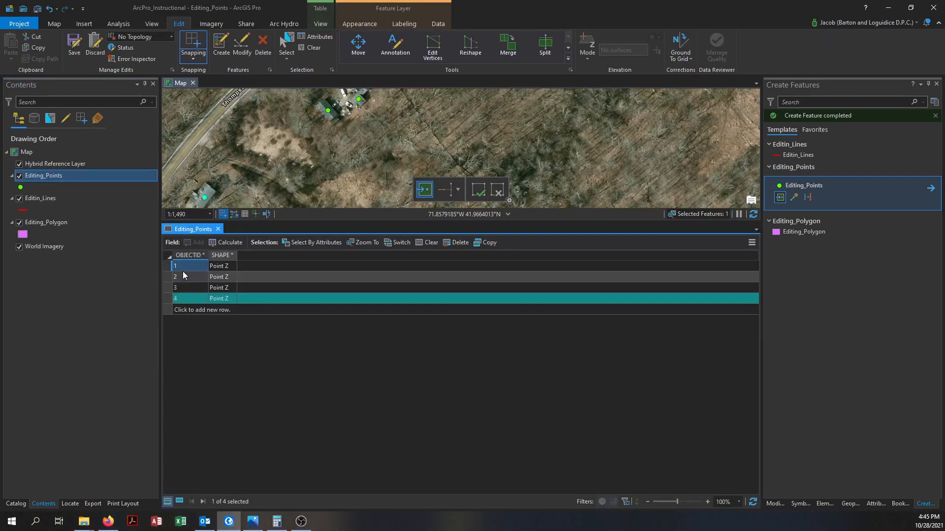
pyautogui.click(218, 229)
# Step: Add another Editing_Points feature in the woods just west of the house north of Gawron Rd
pyautogui.click(338, 275)
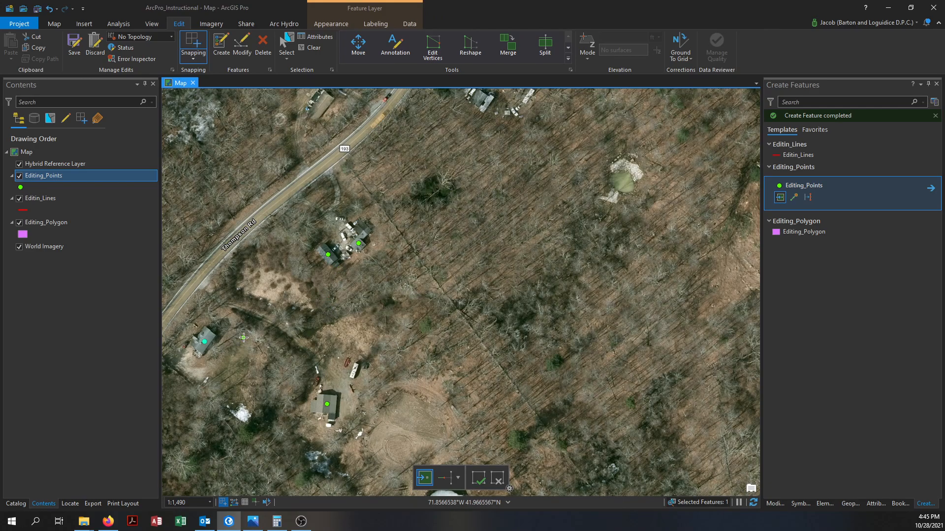
pyautogui.scroll(-2, 243, 337)
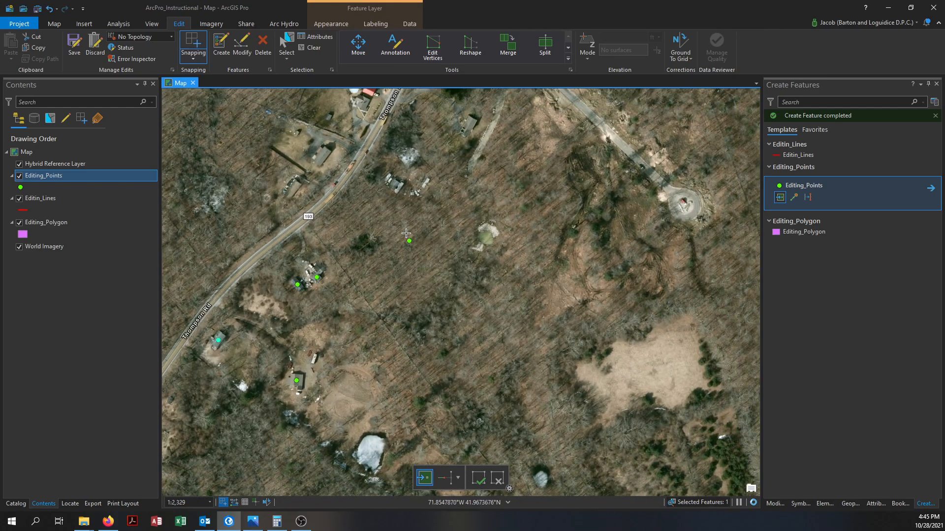
pyautogui.moveTo(386, 404); pyautogui.dragTo(324, 165)
pyautogui.click(348, 351)
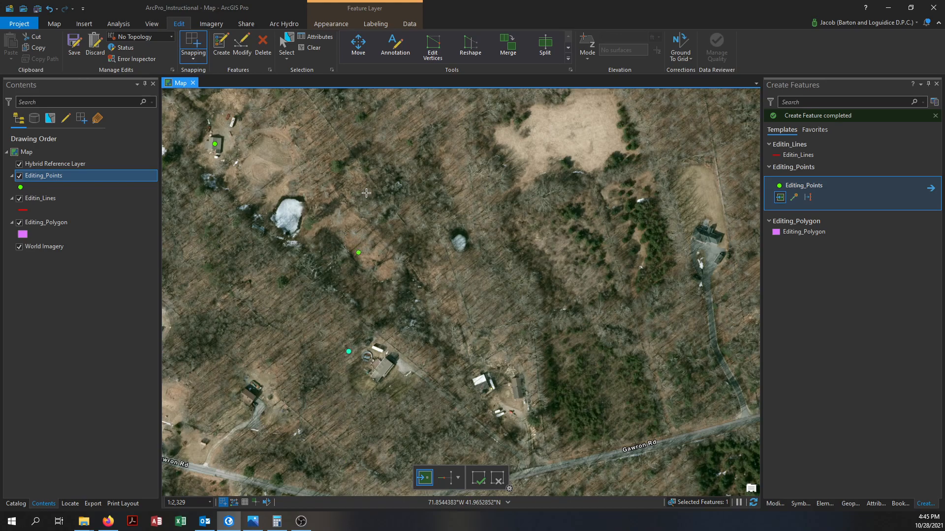
# Step: Move the newest point onto the roof of the house beside it and finish the move
pyautogui.click(359, 49)
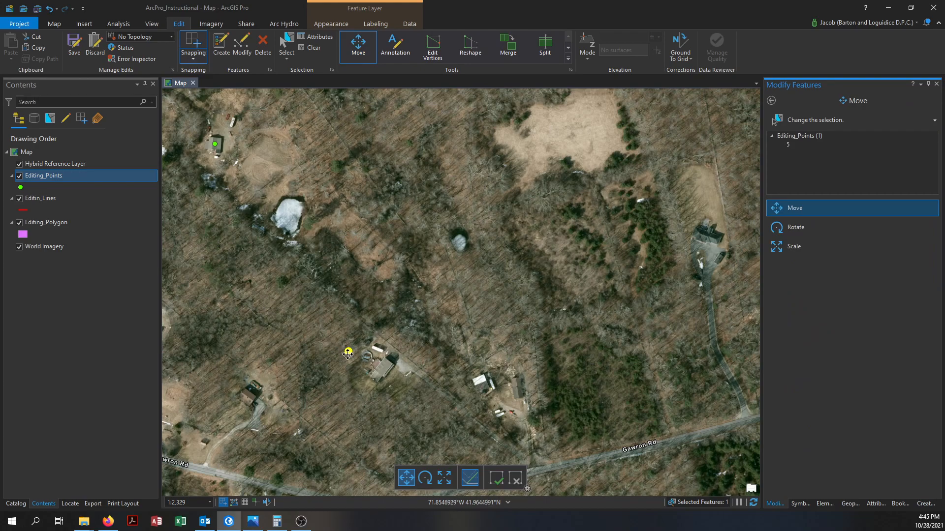
pyautogui.moveTo(348, 351); pyautogui.dragTo(382, 369)
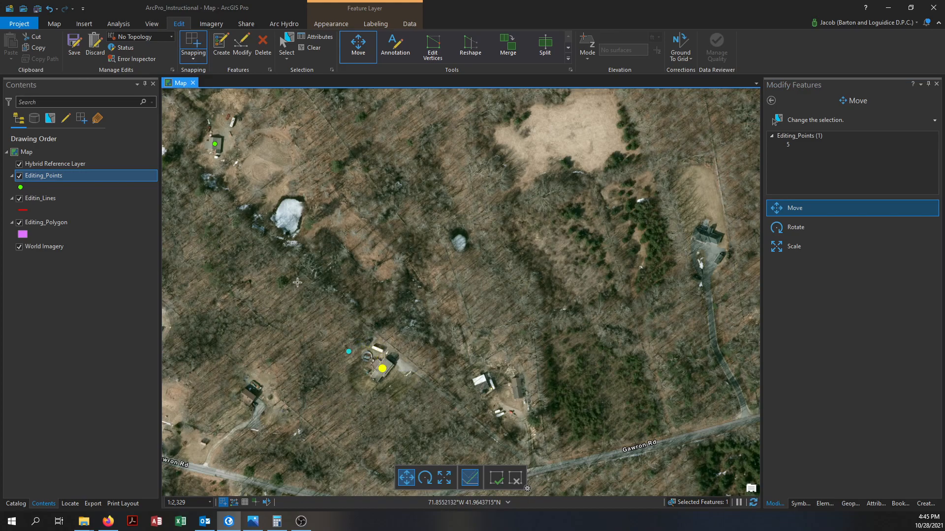
pyautogui.rightClick(384, 372)
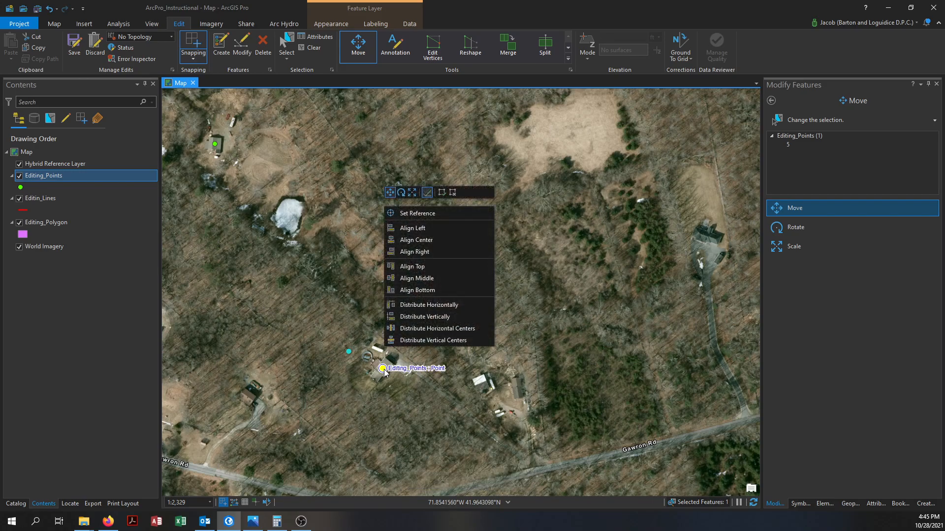
pyautogui.click(442, 194)
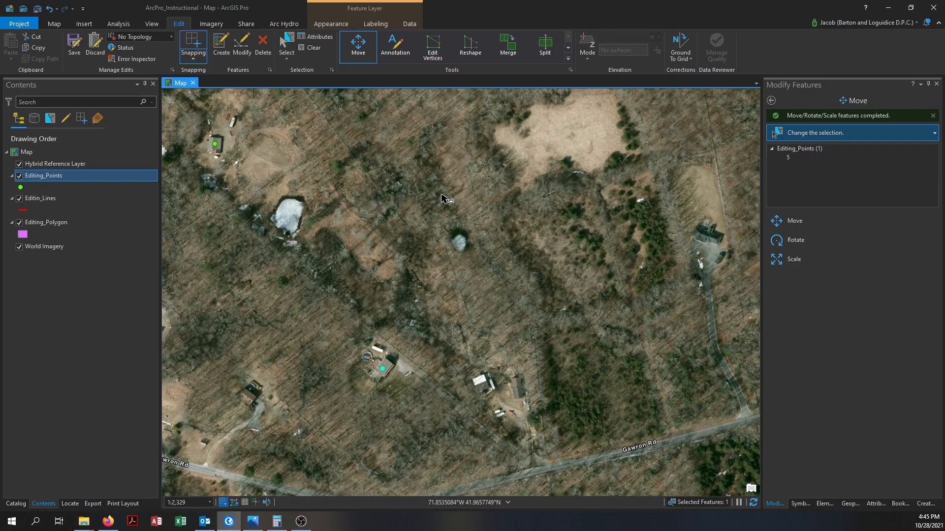
# Step: Clear the selection and reselect the moved point by drawing a rectangle around the house
pyautogui.click(290, 42)
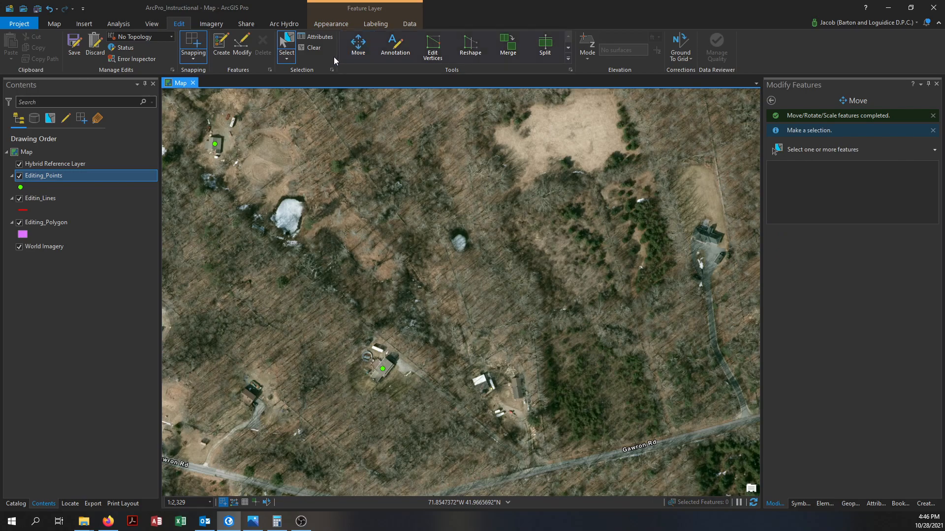
pyautogui.click(286, 40)
pyautogui.moveTo(347, 331); pyautogui.dragTo(417, 407)
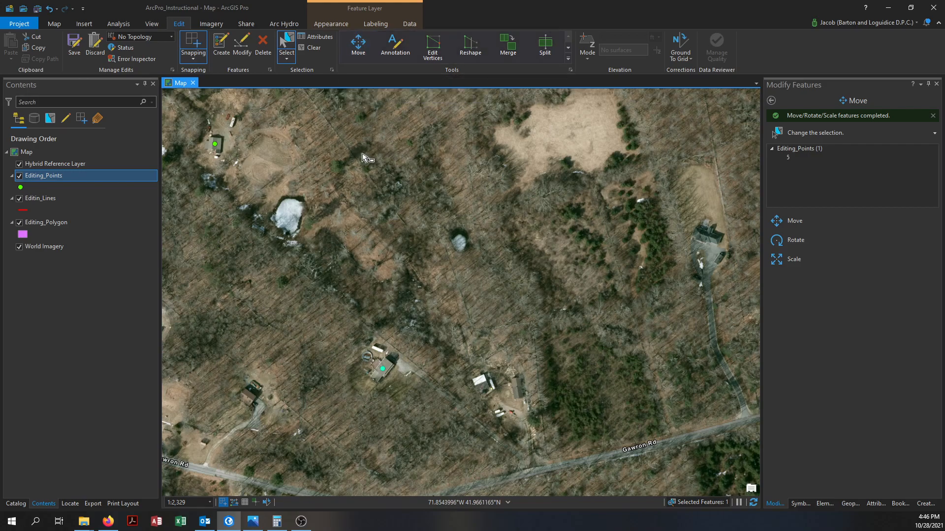
# Step: Deselect the point on the house roof and look through the shape options of the Select tool
pyautogui.click(366, 301)
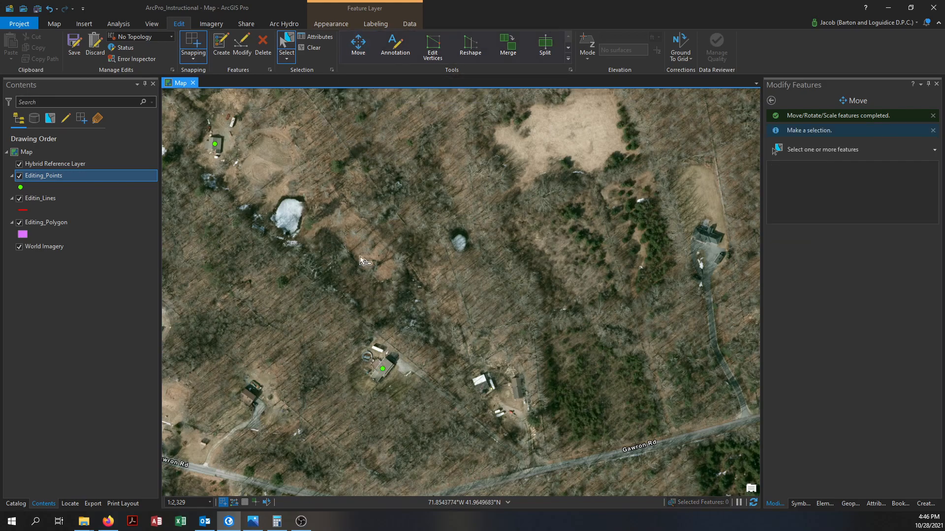
pyautogui.click(288, 59)
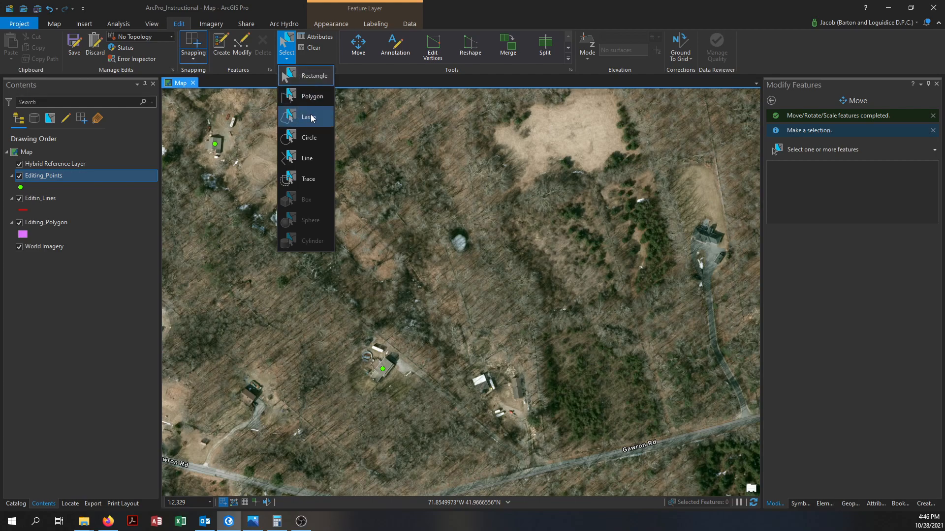
pyautogui.click(375, 183)
# Step: Show the feature templates and activate line creation for the Editin_Lines layer
pyautogui.scroll(-2, 372, 172)
pyautogui.scroll(-2, 375, 172)
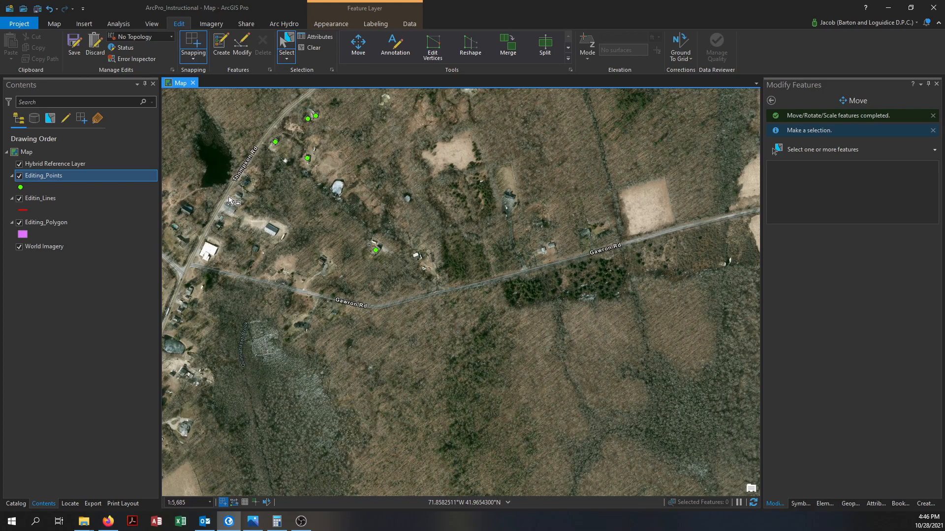
pyautogui.moveTo(192, 324); pyautogui.dragTo(320, 391)
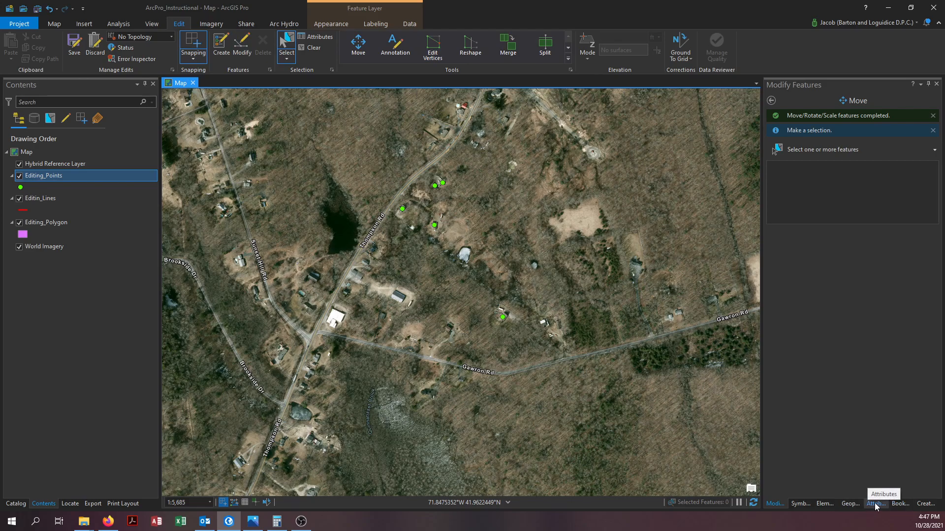
pyautogui.click(925, 504)
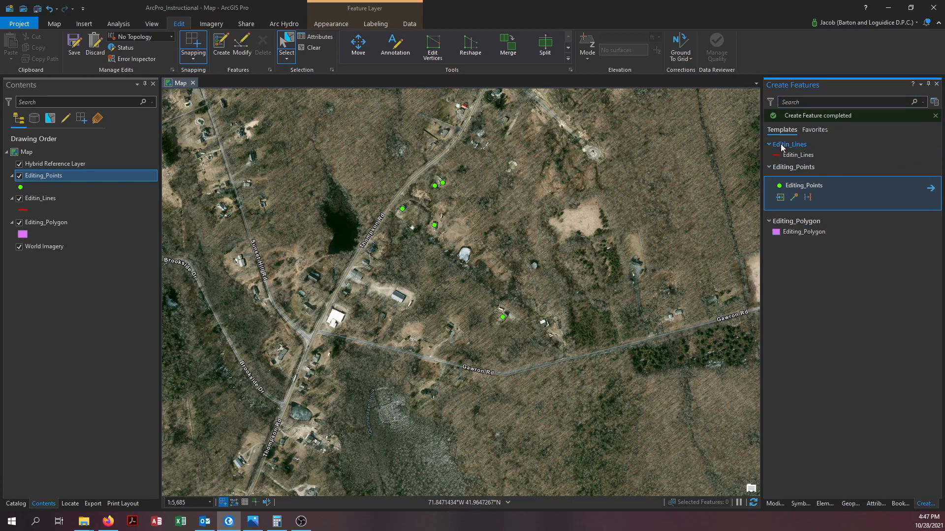
pyautogui.click(796, 155)
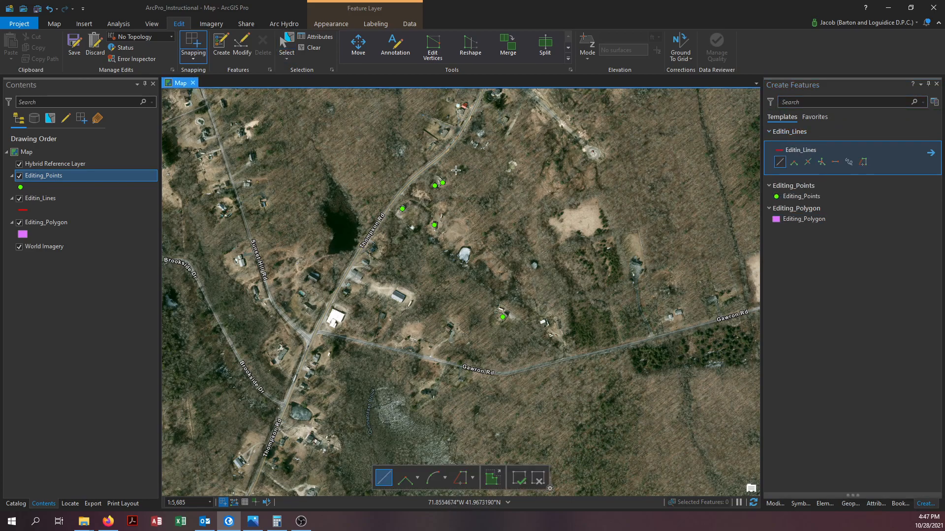
# Step: Draw a straight line feature along Terrace Dr from its northern end to the Brookside Dr intersection and finish it
pyautogui.moveTo(207, 249); pyautogui.dragTo(387, 251)
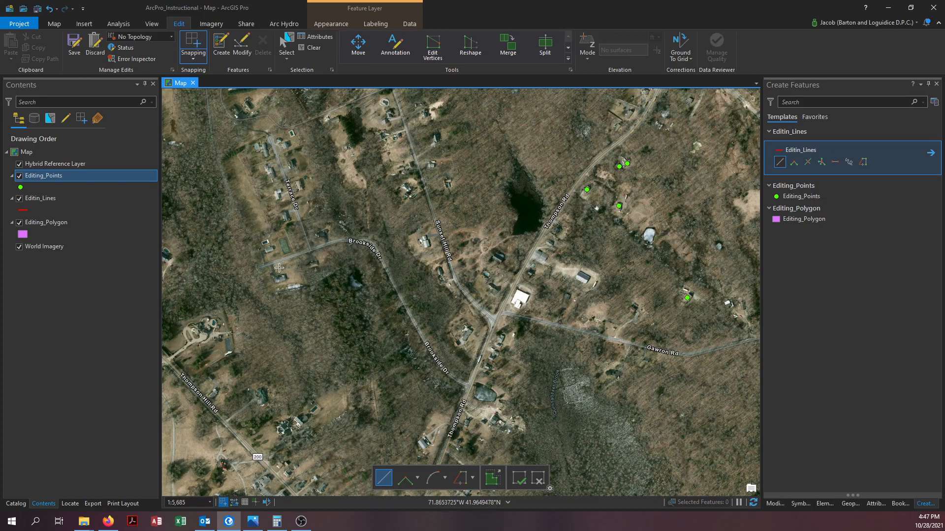
pyautogui.scroll(3, 280, 267)
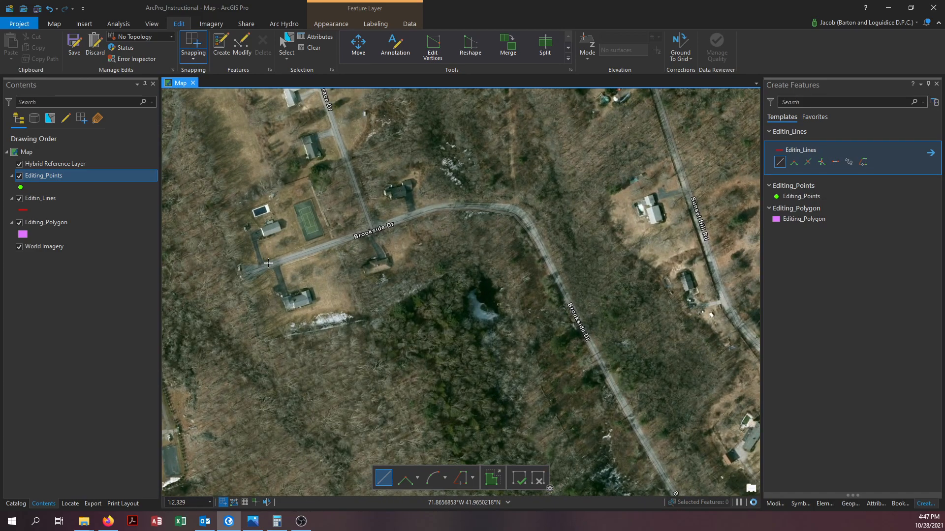
pyautogui.scroll(2, 268, 264)
pyautogui.moveTo(279, 159); pyautogui.dragTo(287, 391)
pyautogui.moveTo(242, 188); pyautogui.dragTo(273, 370)
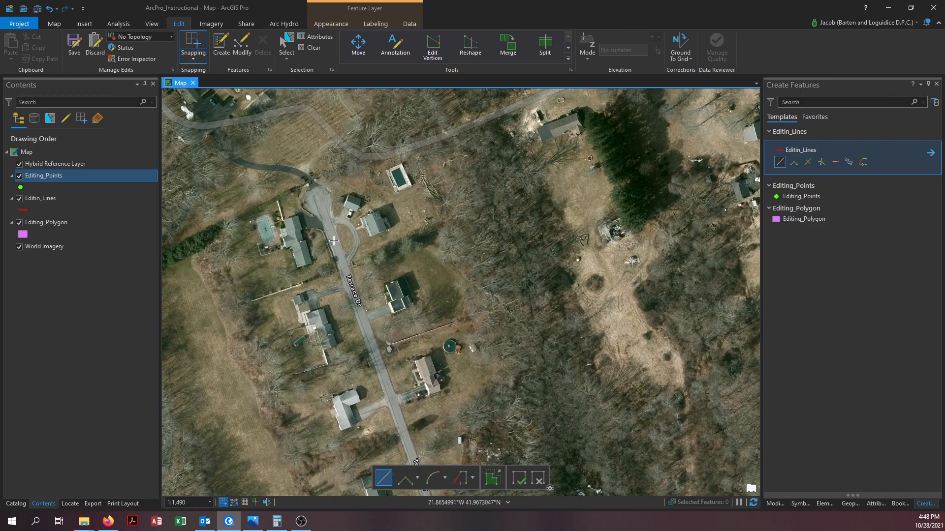
pyautogui.click(314, 190)
pyautogui.moveTo(378, 355); pyautogui.dragTo(295, 100)
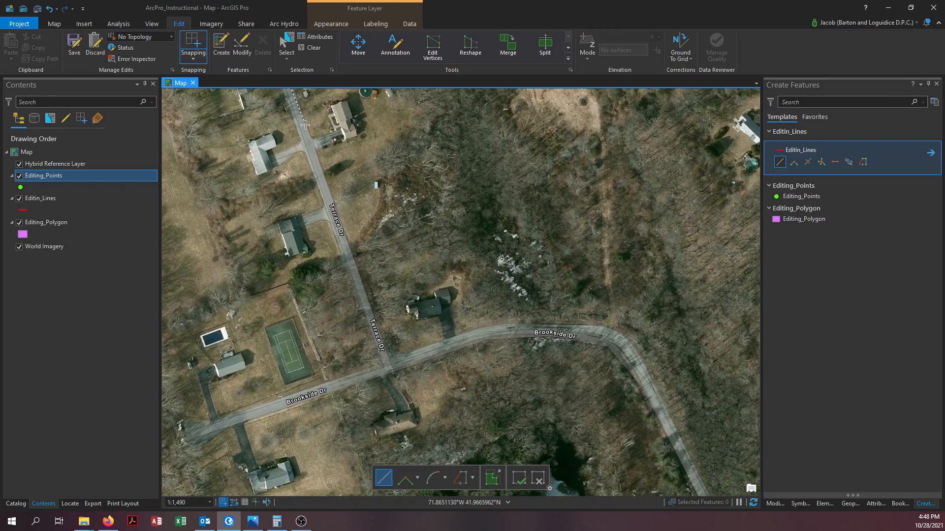
pyautogui.scroll(3, 398, 373)
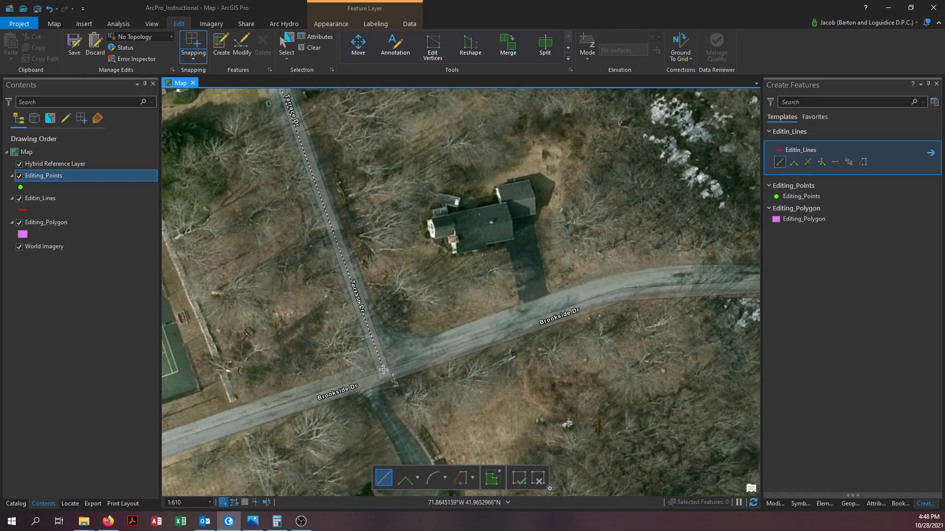
pyautogui.click(383, 369)
pyautogui.rightClick(384, 370)
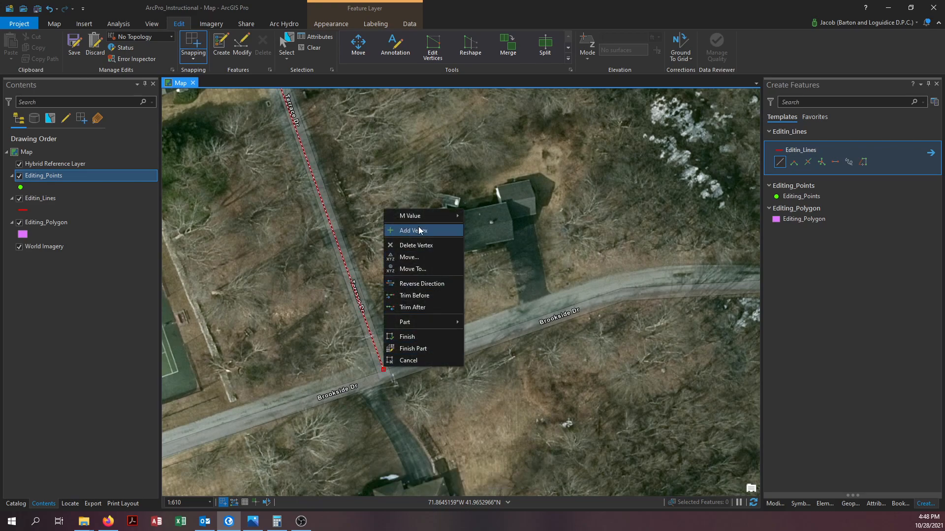
pyautogui.click(419, 338)
# Step: Start a line at the western end of Brookside Dr and snap its second vertex to the Terrace Dr line's endpoint
pyautogui.scroll(-5, 289, 141)
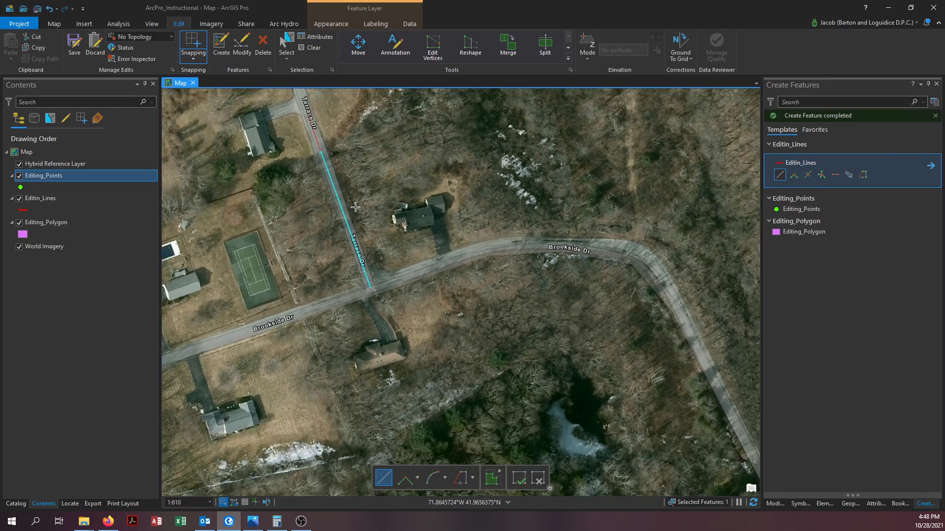
pyautogui.moveTo(288, 141); pyautogui.dragTo(315, 224)
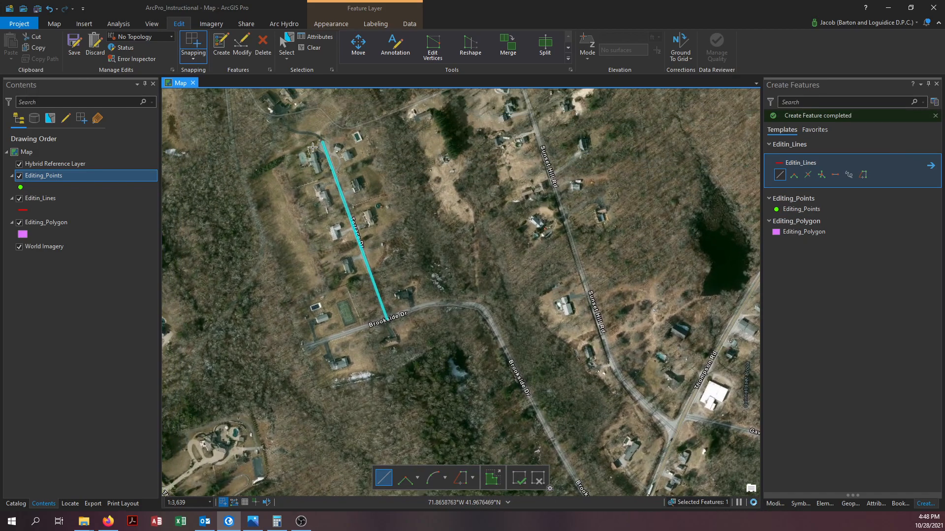
pyautogui.scroll(3, 365, 374)
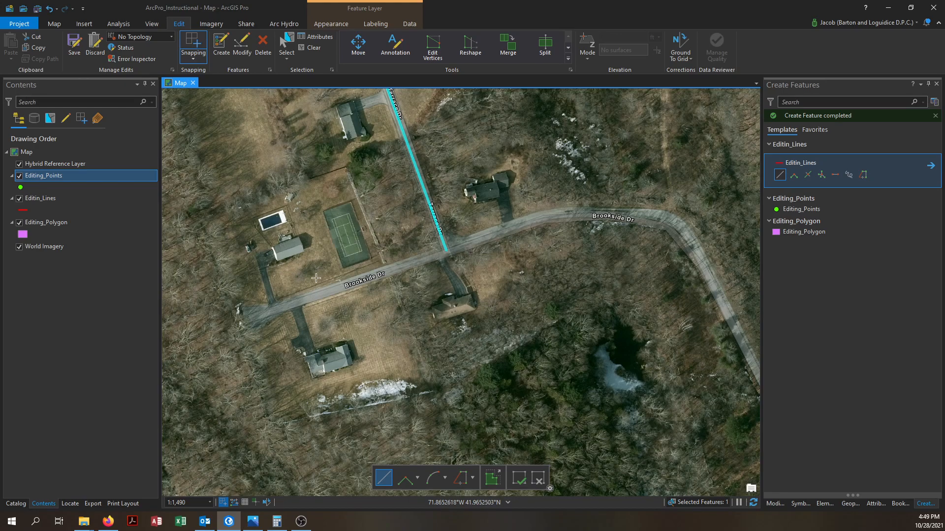
pyautogui.scroll(3, 250, 320)
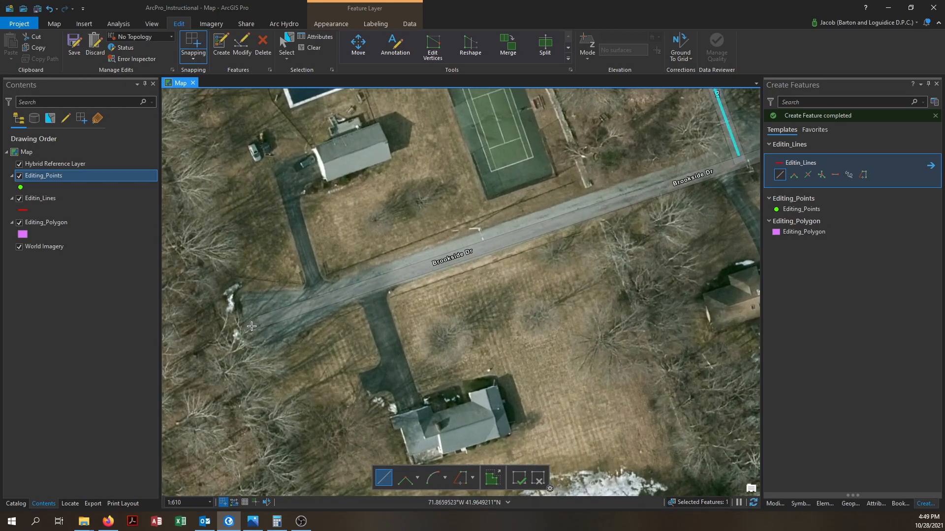
pyautogui.click(248, 327)
pyautogui.moveTo(516, 243); pyautogui.dragTo(257, 302)
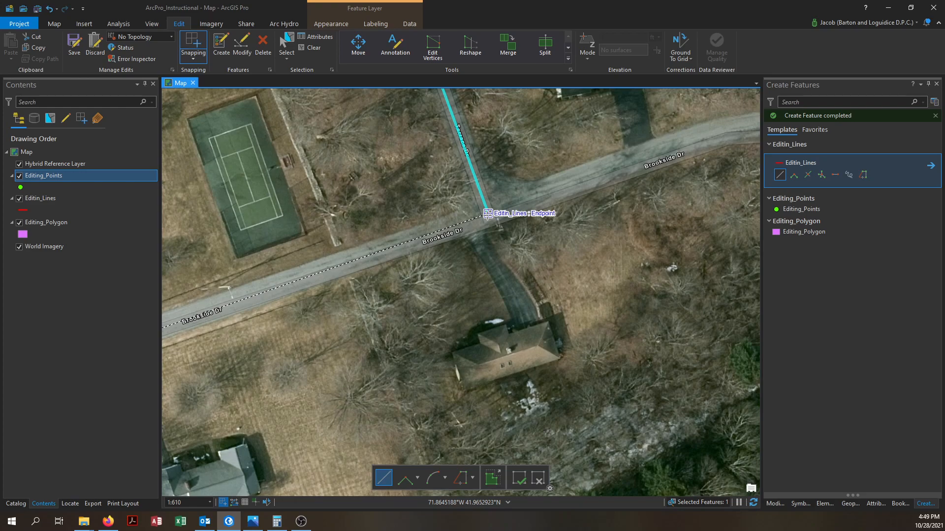
pyautogui.click(487, 215)
# Step: Continue the line east along Brookside Dr, placing closely spaced vertices through the gentle curve past the house driveway
pyautogui.moveTo(619, 166); pyautogui.dragTo(382, 249)
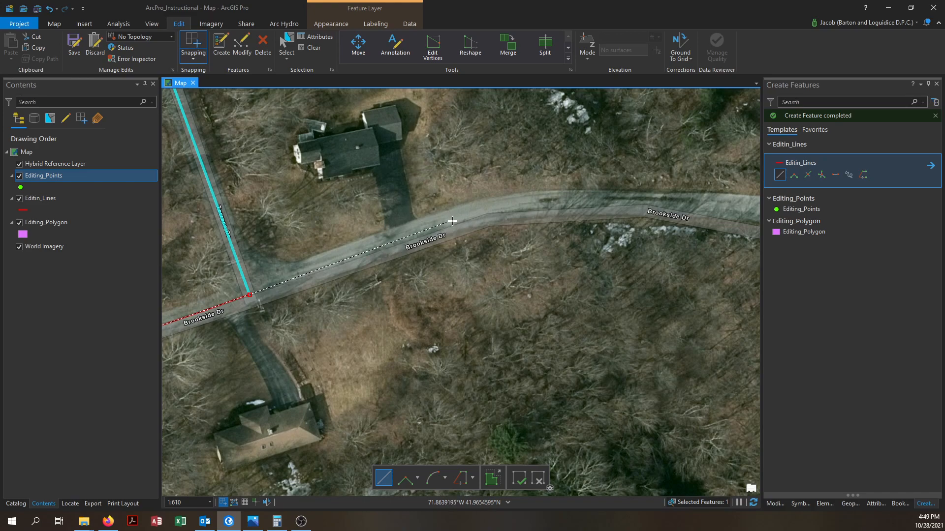
pyautogui.click(456, 222)
pyautogui.click(470, 218)
pyautogui.click(486, 214)
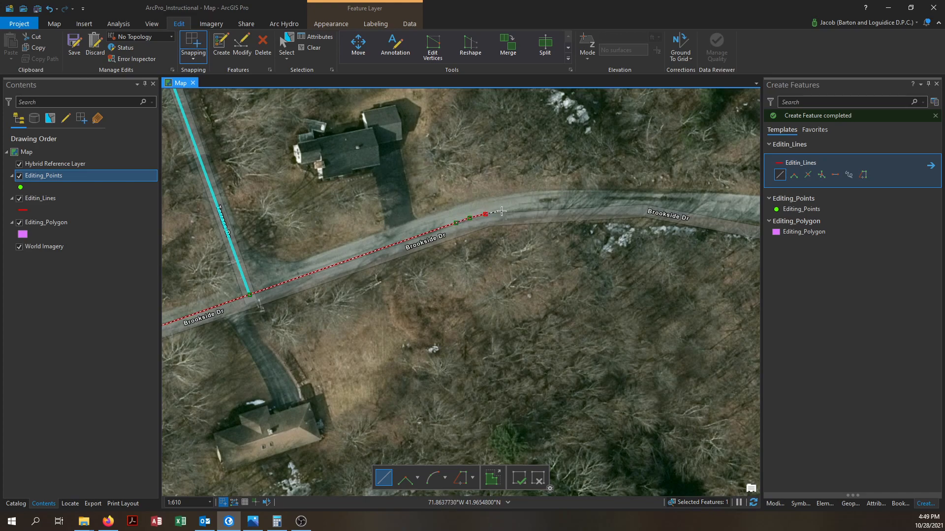
pyautogui.click(501, 211)
pyautogui.click(519, 209)
pyautogui.click(540, 207)
# Step: Trace Brookside Dr's sharp bend with closely spaced vertices until the road straightens toward the southeast
pyautogui.moveTo(601, 202); pyautogui.dragTo(335, 208)
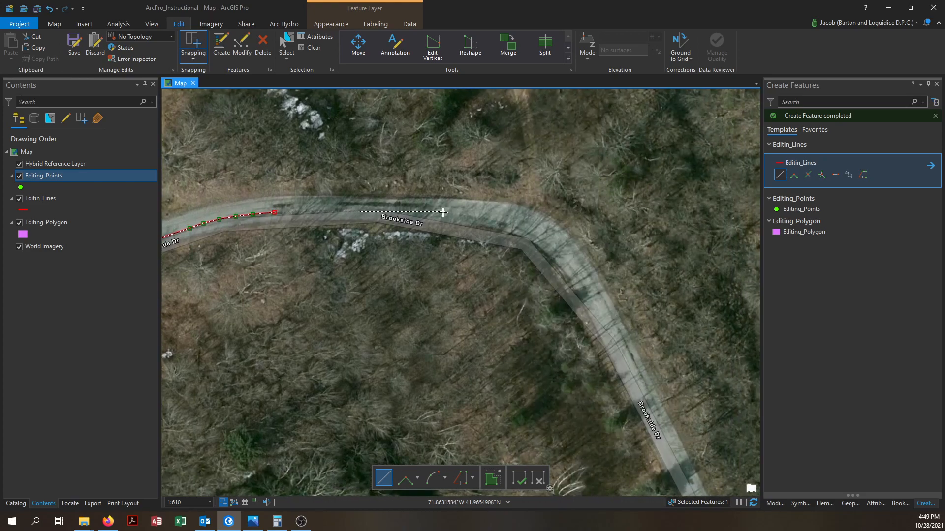
pyautogui.click(341, 211)
pyautogui.click(445, 213)
pyautogui.click(474, 214)
pyautogui.click(499, 215)
pyautogui.click(513, 217)
pyautogui.click(526, 223)
pyautogui.click(542, 232)
pyautogui.click(554, 241)
pyautogui.click(563, 252)
pyautogui.click(573, 267)
pyautogui.click(588, 288)
pyautogui.click(603, 323)
# Step: Extend the line along the straight southeastern stretch of Brookside Dr with widely spaced vertices
pyautogui.moveTo(631, 342); pyautogui.dragTo(409, 131)
pyautogui.moveTo(512, 363); pyautogui.dragTo(344, 98)
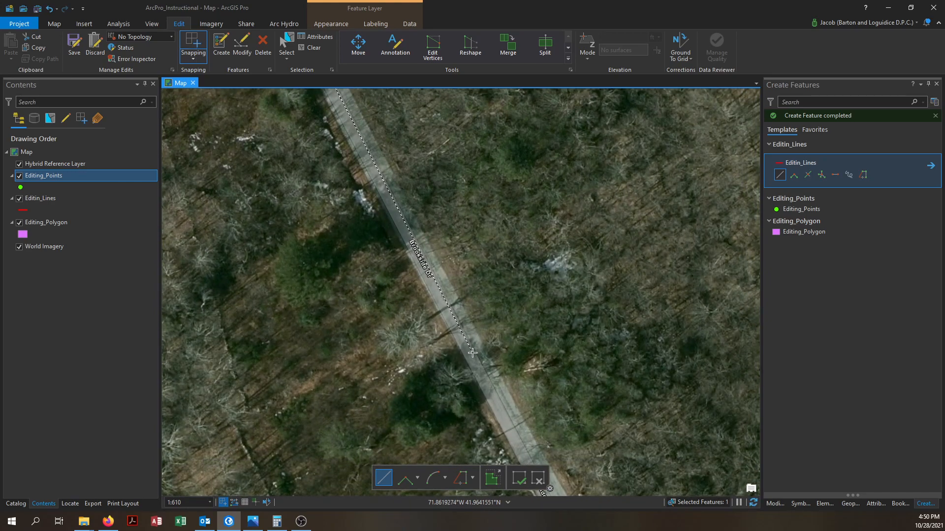
pyautogui.click(492, 390)
pyautogui.moveTo(492, 389)
pyautogui.mouseDown()
pyautogui.moveTo(430, 178)
pyautogui.moveTo(405, 132)
pyautogui.mouseUp()
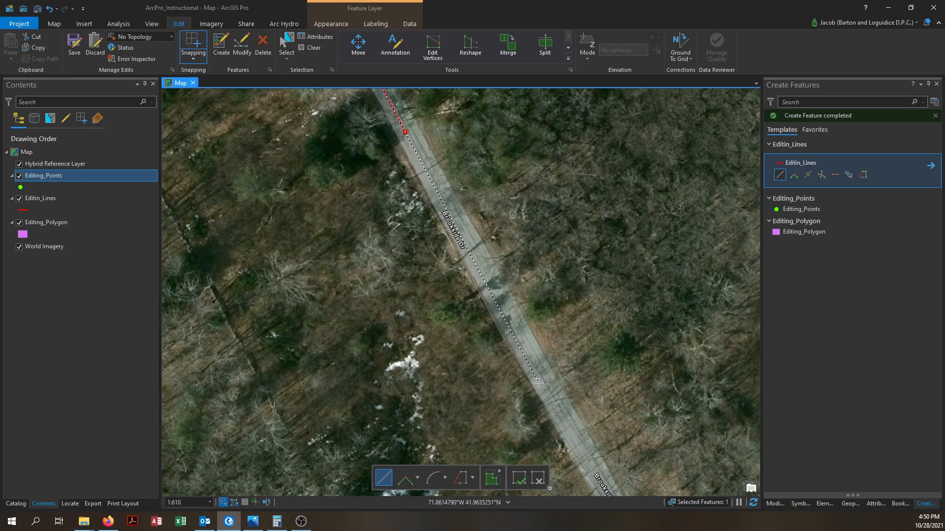
pyautogui.click(592, 466)
# Step: Trace the long curve of Brookside Dr toward Thompson Rd with evenly spaced vertices
pyautogui.moveTo(593, 466); pyautogui.dragTo(477, 202)
pyautogui.click(500, 238)
pyautogui.click(517, 269)
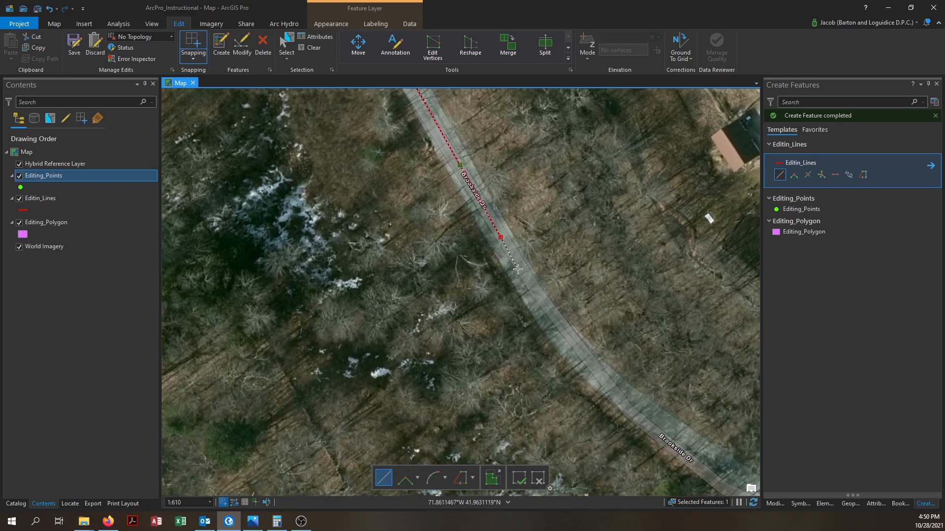
pyautogui.click(537, 300)
pyautogui.click(559, 328)
pyautogui.click(589, 366)
pyautogui.click(626, 398)
pyautogui.click(665, 426)
# Step: Carry the line to the Thompson Rd intersection and finish the Brookside Dr feature
pyautogui.moveTo(714, 445); pyautogui.dragTo(480, 312)
pyautogui.click(501, 343)
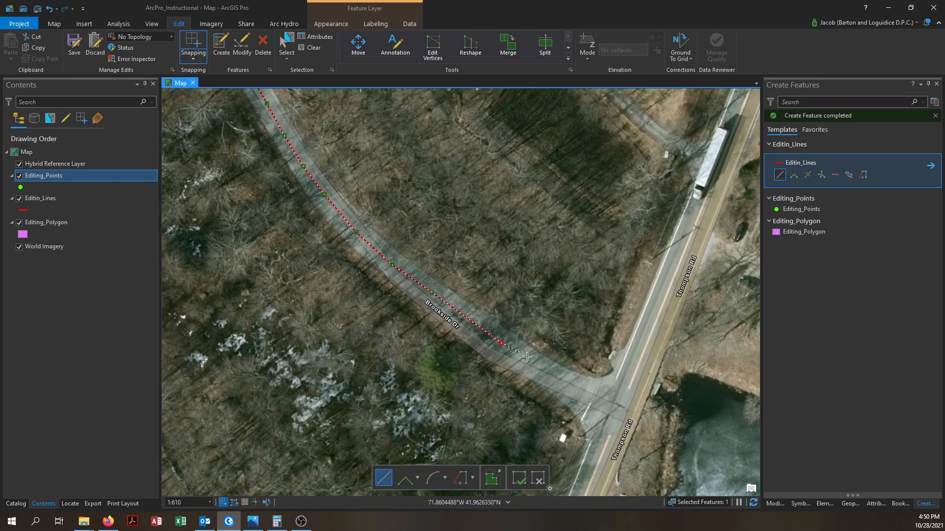
pyautogui.click(550, 373)
pyautogui.click(587, 395)
pyautogui.click(614, 406)
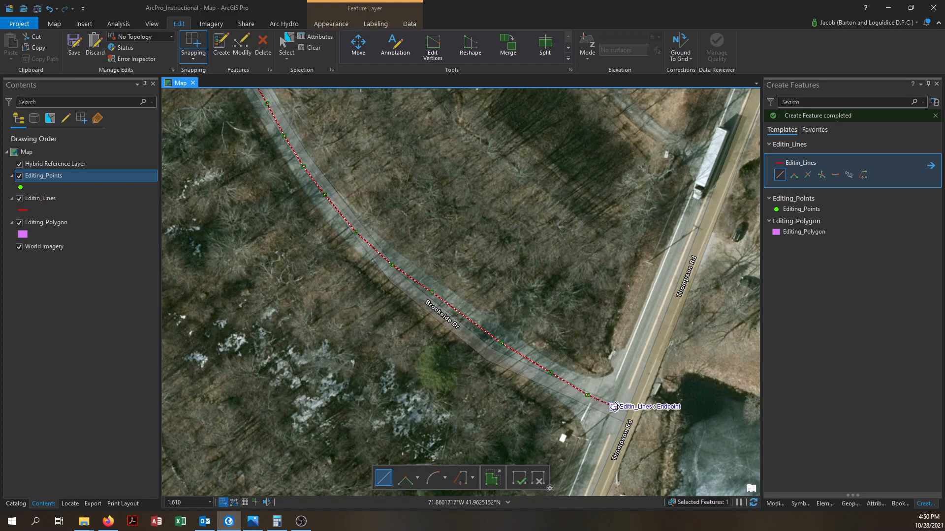
pyautogui.press('F2')
# Step: Examine the whole Brookside Dr line and check closely how its vertices follow the sharp bend
pyautogui.scroll(-1, 532, 353)
pyautogui.scroll(-2, 531, 353)
pyautogui.moveTo(471, 284); pyautogui.dragTo(589, 451)
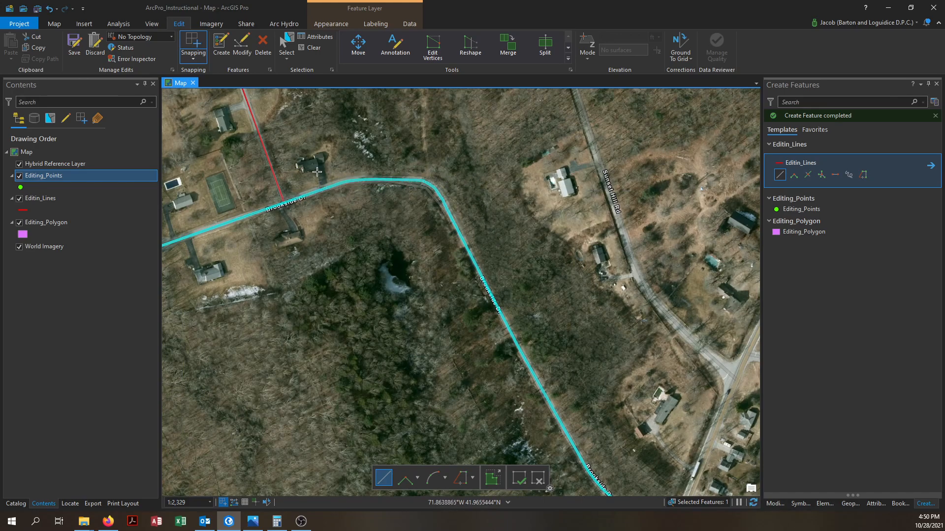
pyautogui.scroll(3, 411, 209)
pyautogui.scroll(3, 394, 161)
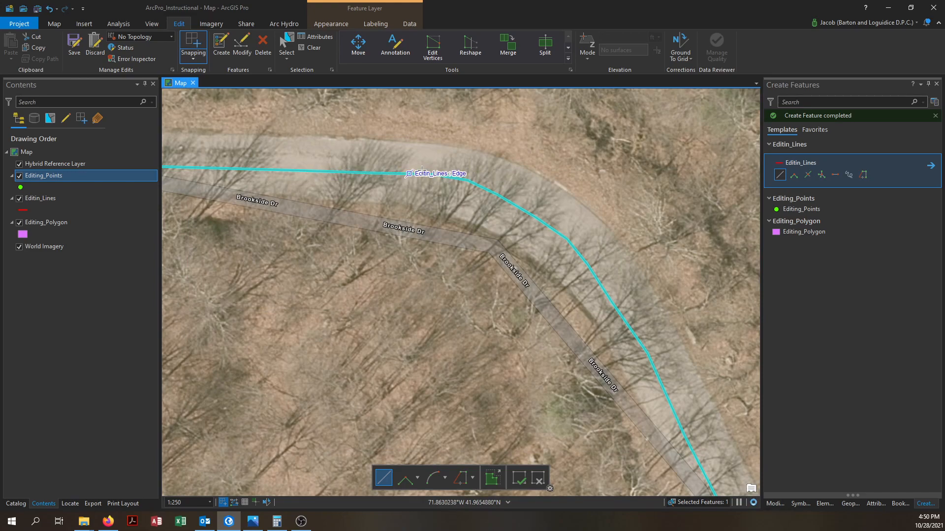
pyautogui.scroll(-3, 397, 194)
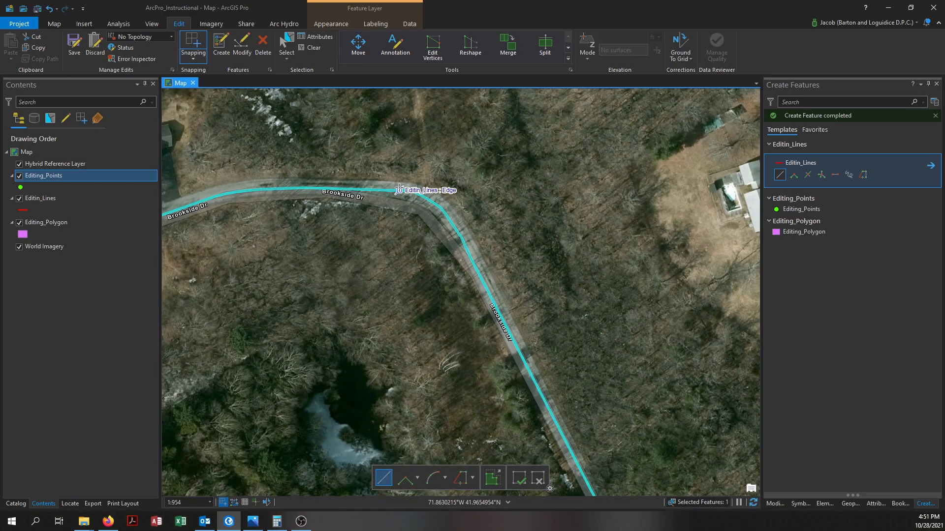
# Step: Deselect the Brookside Dr line and draw a nearly horizontal two-point Editin_Lines feature, about 215 units long, in the woods southwest of the road
pyautogui.click(357, 48)
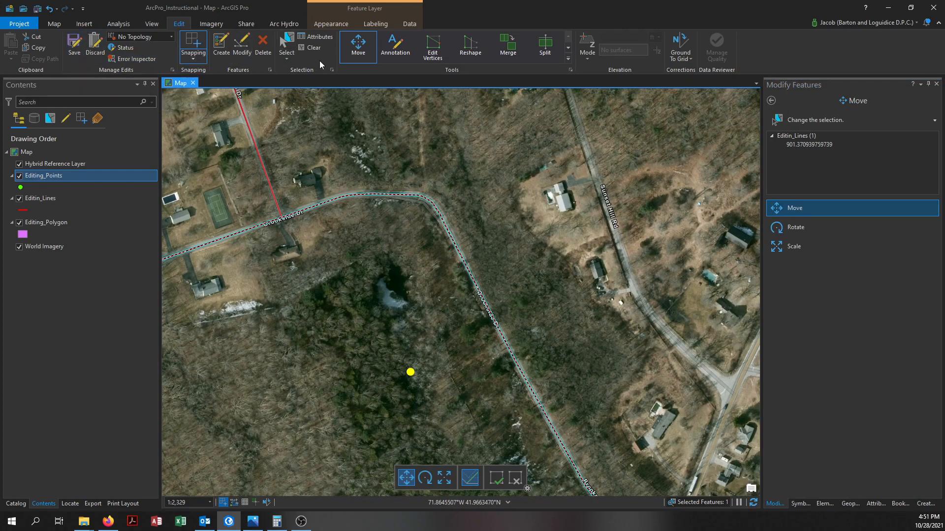
pyautogui.click(311, 49)
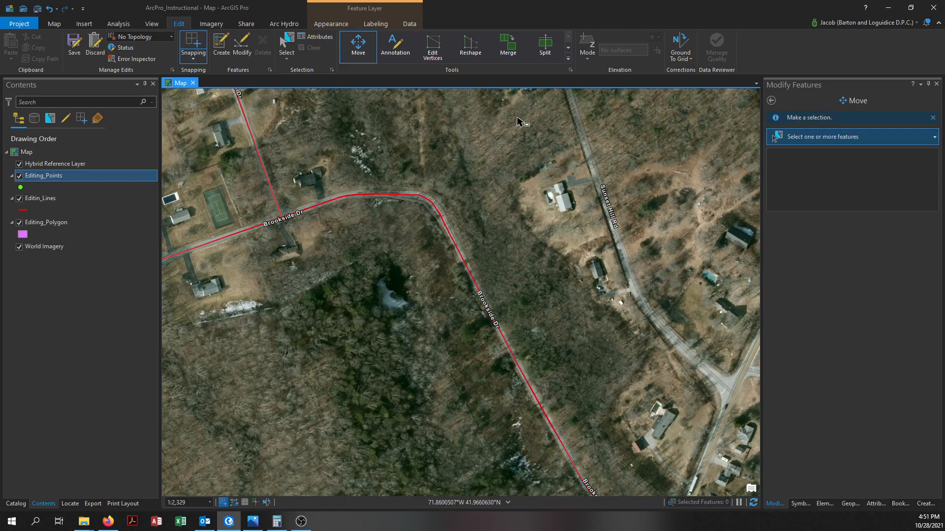
pyautogui.click(800, 504)
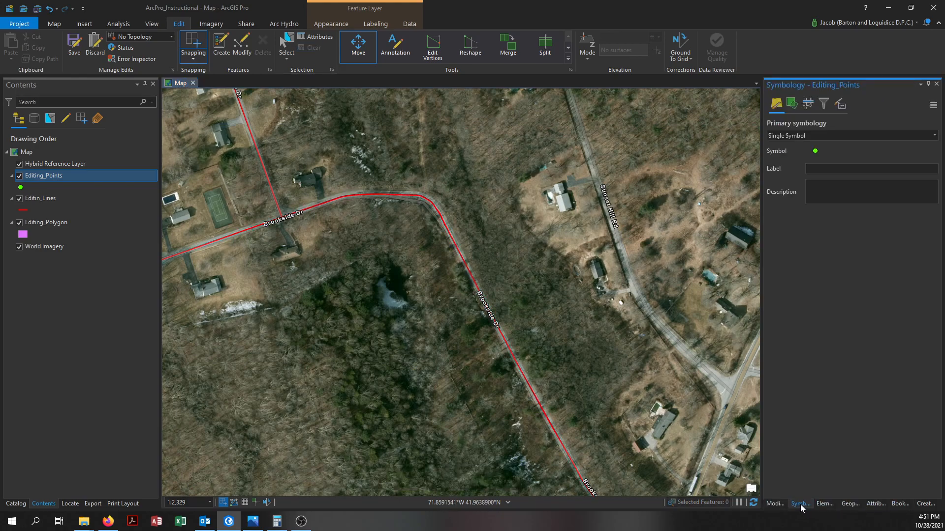
pyautogui.click(926, 504)
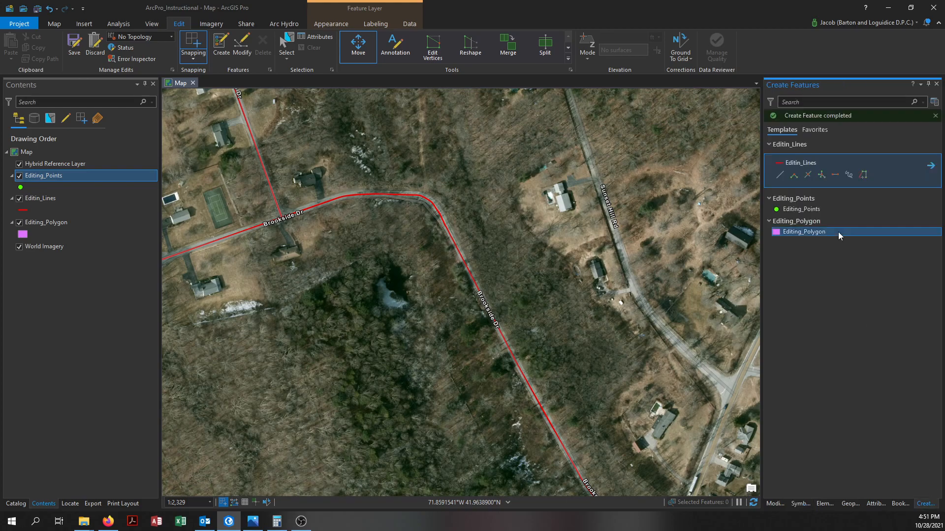
pyautogui.click(784, 165)
pyautogui.click(236, 363)
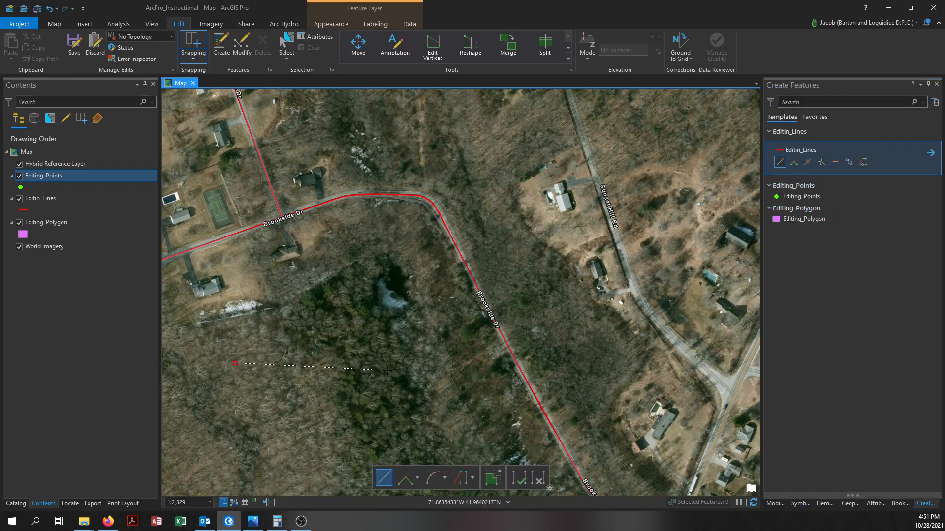
pyautogui.doubleClick(407, 368)
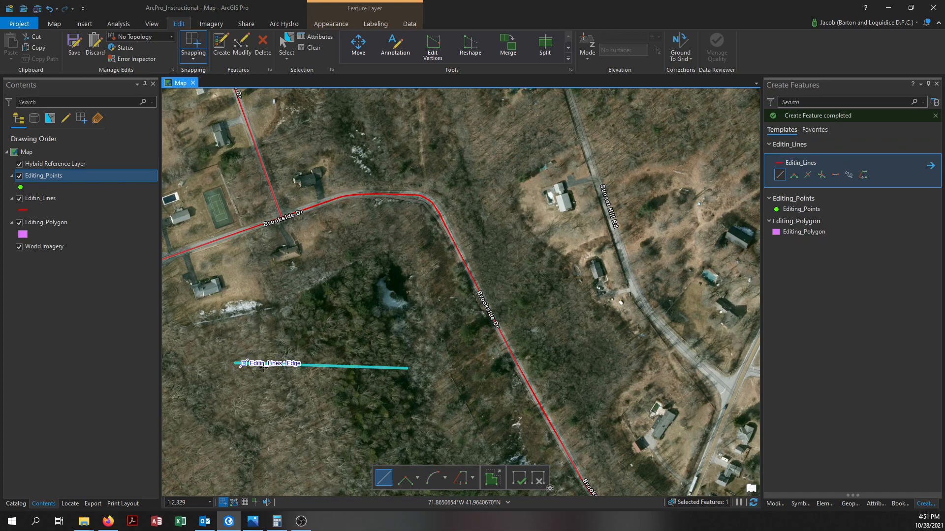
# Step: Move the selected horizontal line out of the woods so that it crosses Sunset Hill Rd beside the house
pyautogui.click(363, 49)
pyautogui.moveTo(322, 368); pyautogui.dragTo(610, 215)
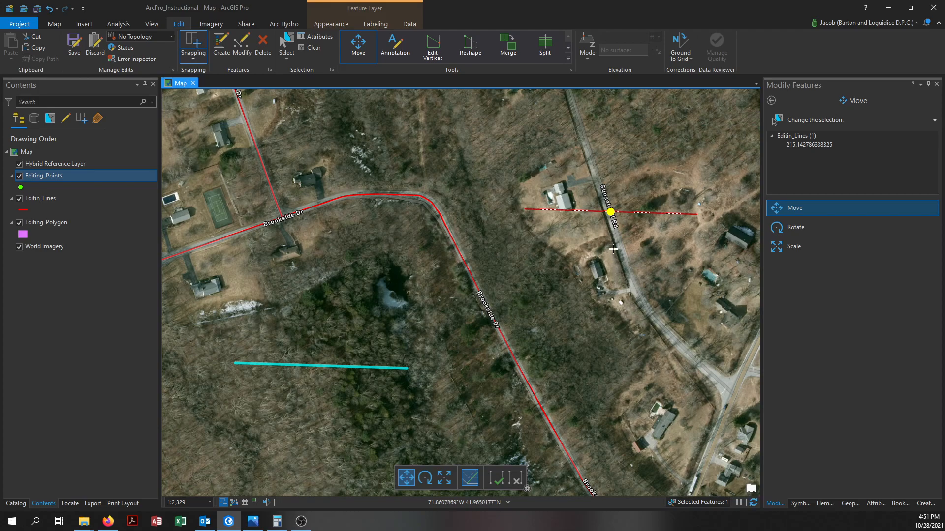
pyautogui.moveTo(610, 213)
pyautogui.mouseDown()
pyautogui.moveTo(519, 213)
pyautogui.moveTo(325, 190)
pyautogui.moveTo(350, 360)
pyautogui.moveTo(554, 197)
pyautogui.moveTo(561, 277)
pyautogui.moveTo(538, 194)
pyautogui.moveTo(605, 199)
pyautogui.mouseUp()
pyautogui.scroll(5, 610, 206)
pyautogui.scroll(-4, 611, 206)
pyautogui.moveTo(635, 246); pyautogui.dragTo(495, 301)
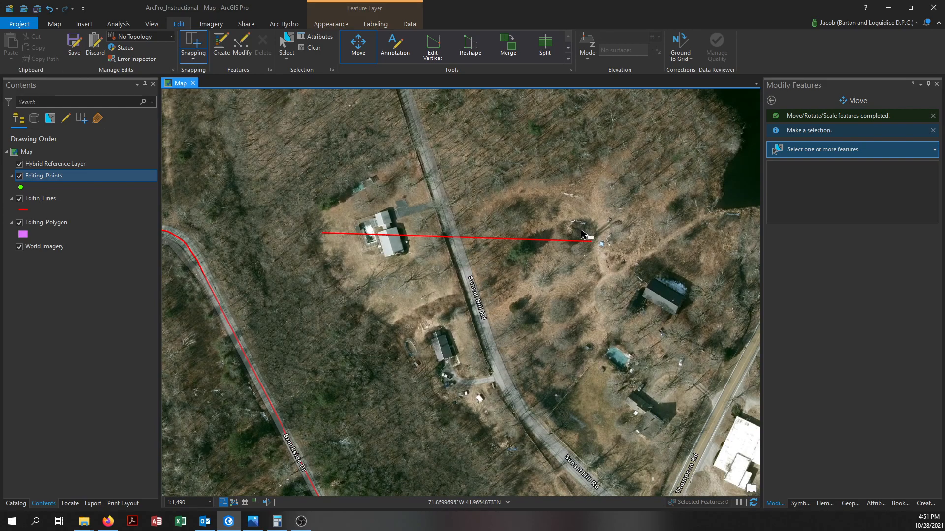
# Step: Edit the moved line's vertices, placing one end on northern Sunset Hill Rd and the other at the Thompson Rd intersection
pyautogui.click(482, 238)
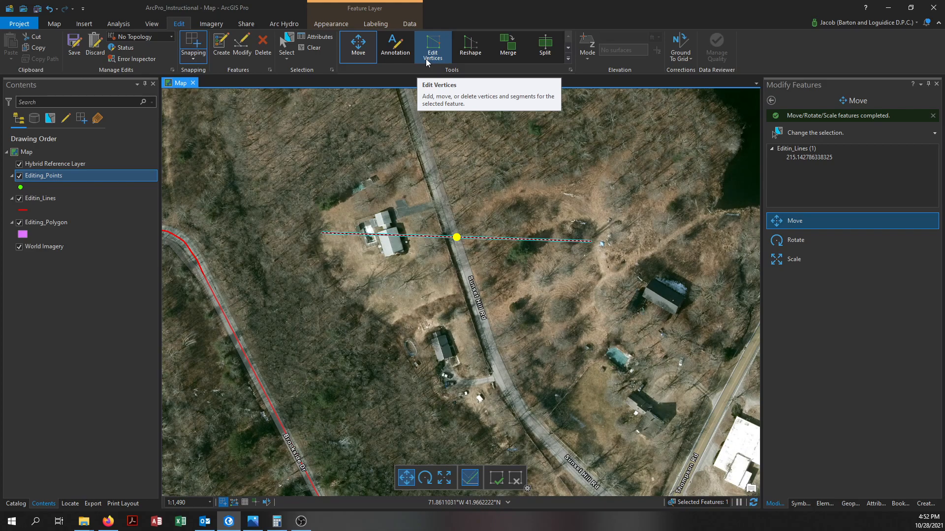
pyautogui.click(426, 62)
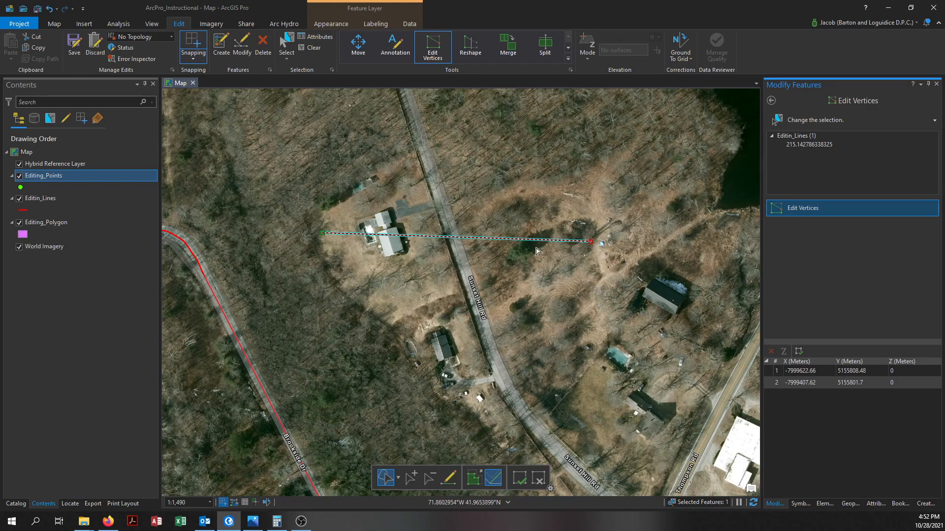
pyautogui.moveTo(576, 364); pyautogui.dragTo(536, 324)
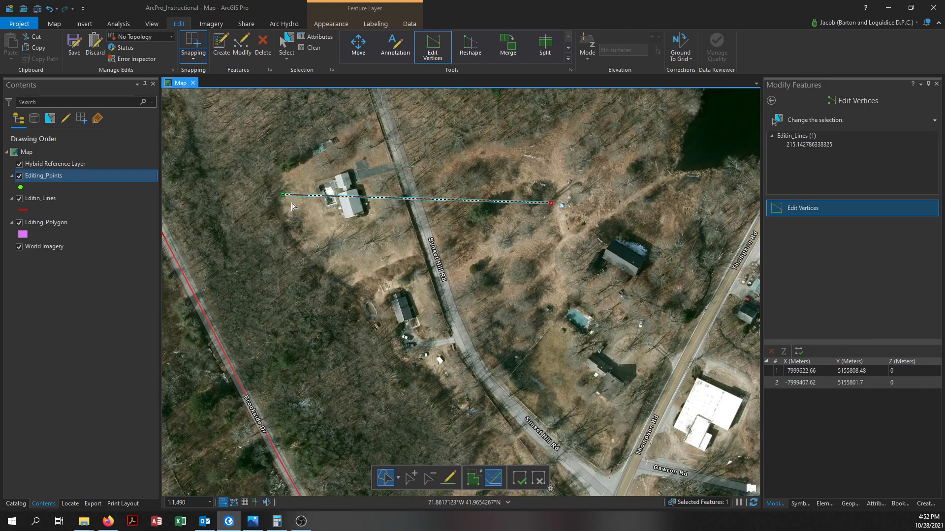
pyautogui.moveTo(282, 195)
pyautogui.mouseDown()
pyautogui.moveTo(374, 129)
pyautogui.moveTo(390, 131)
pyautogui.mouseUp()
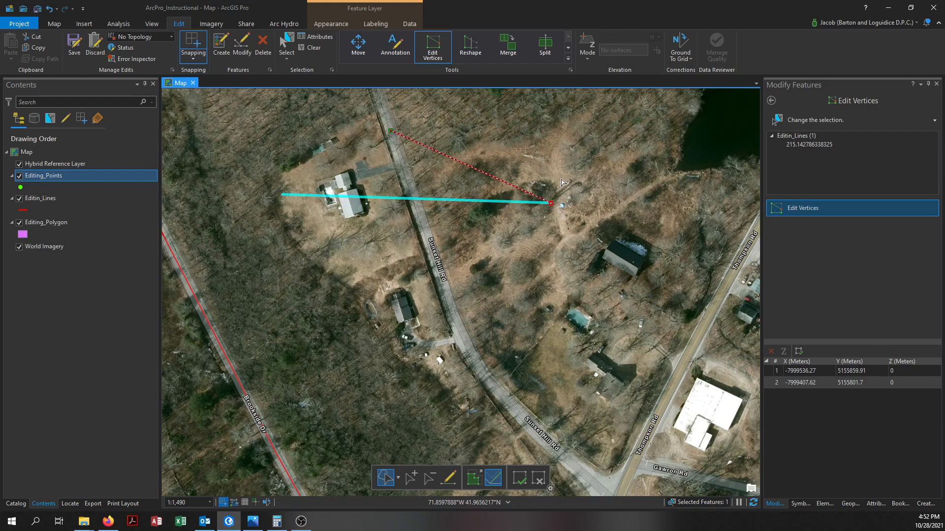
pyautogui.moveTo(551, 203)
pyautogui.mouseDown()
pyautogui.moveTo(571, 334)
pyautogui.moveTo(610, 471)
pyautogui.moveTo(604, 490)
pyautogui.mouseUp()
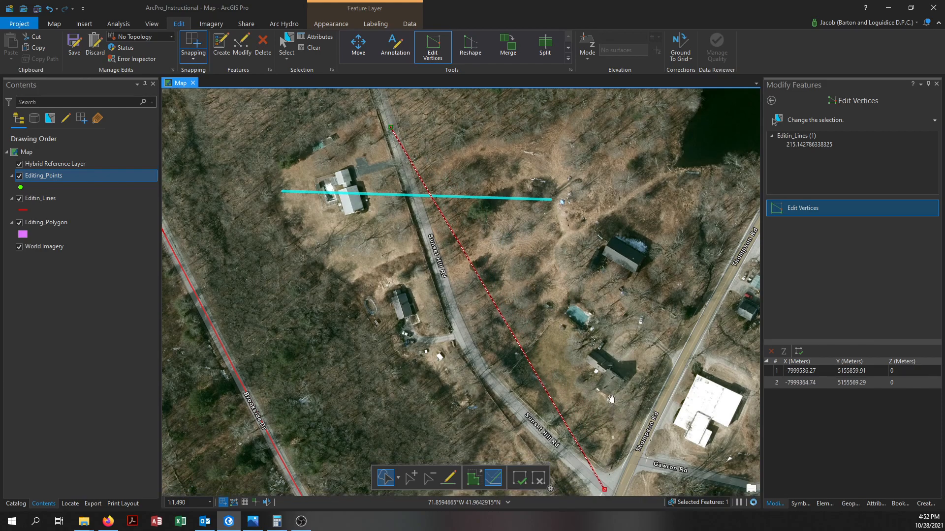
pyautogui.moveTo(611, 403); pyautogui.dragTo(607, 341)
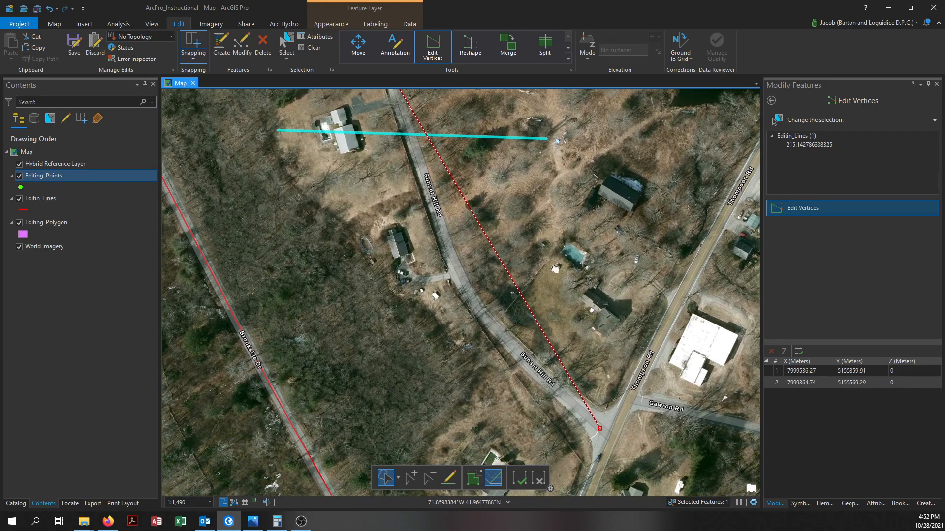
pyautogui.moveTo(555, 266); pyautogui.dragTo(576, 329)
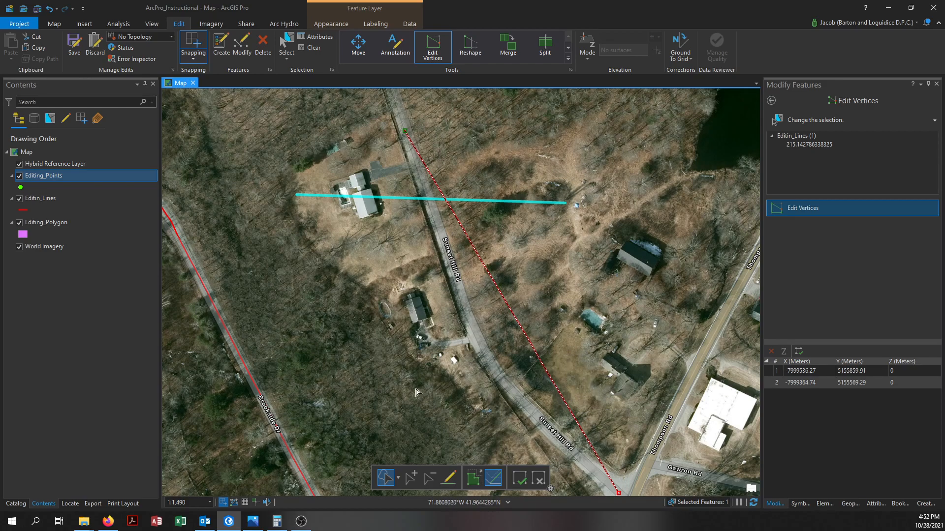
# Step: Add a vertex midway along the line and move it onto Sunset Hill Rd at the driveway where the road starts to curve
pyautogui.click(411, 482)
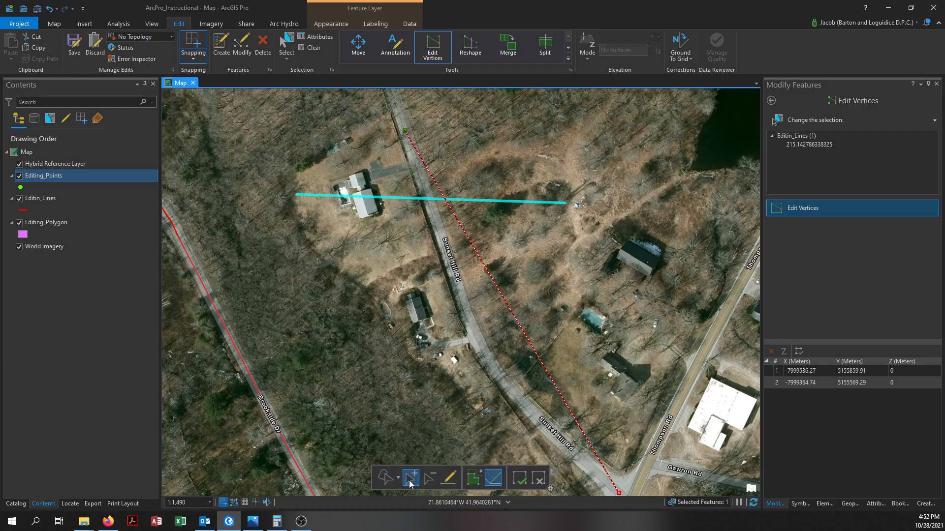
pyautogui.click(523, 331)
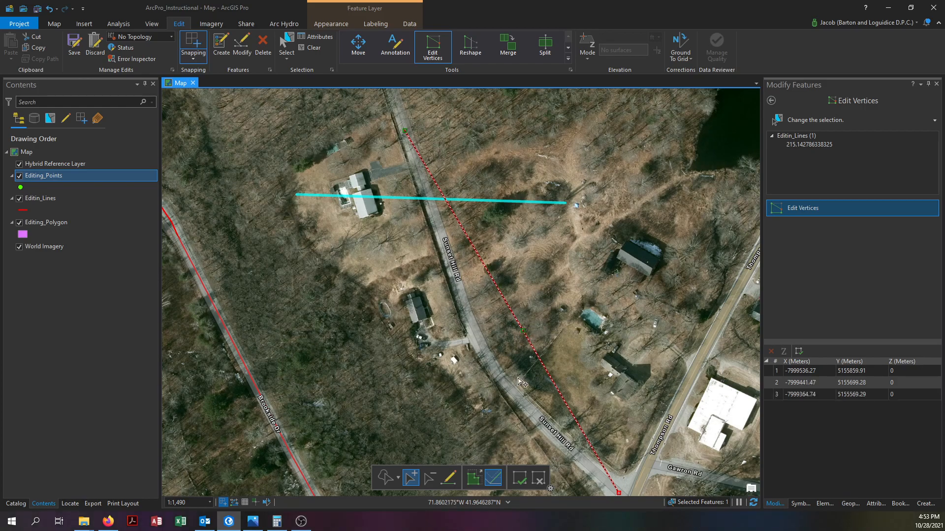
pyautogui.scroll(5, 525, 335)
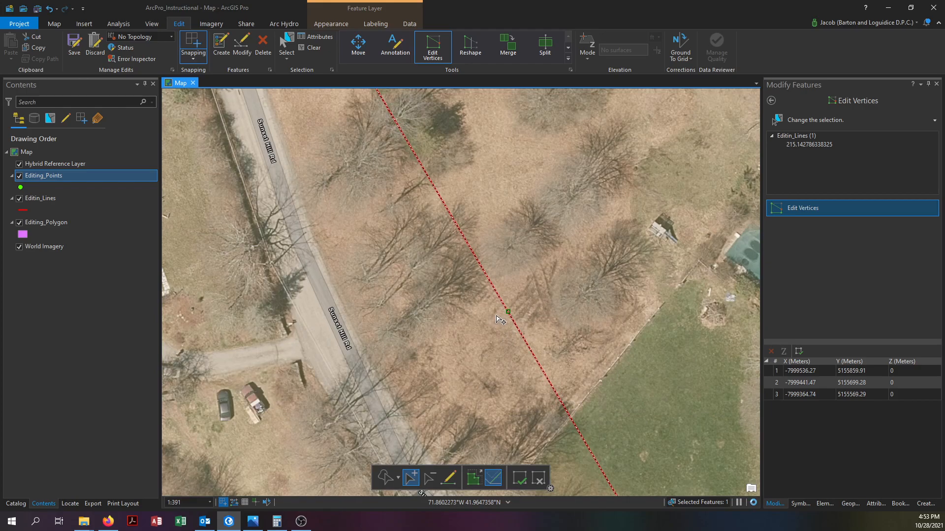
pyautogui.moveTo(507, 313)
pyautogui.mouseDown()
pyautogui.moveTo(453, 305)
pyautogui.moveTo(370, 317)
pyautogui.moveTo(340, 349)
pyautogui.moveTo(347, 356)
pyautogui.mouseUp()
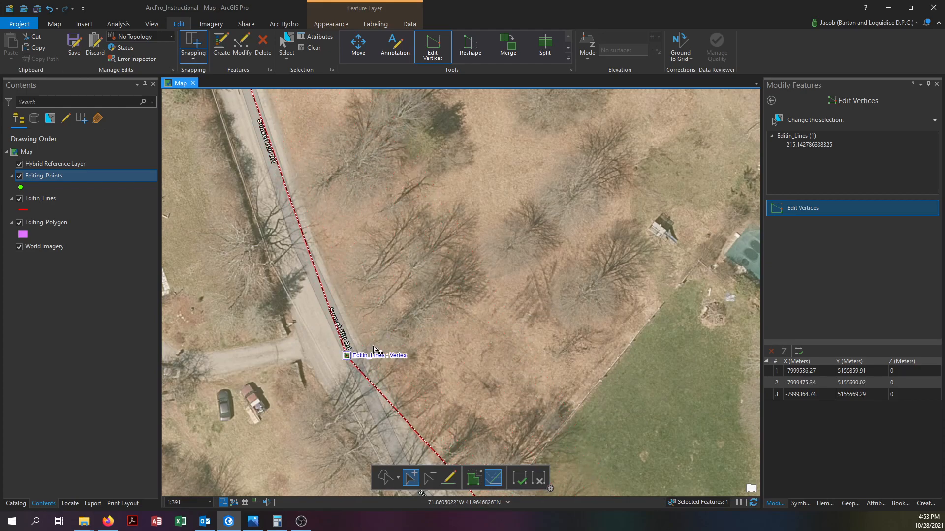
pyautogui.scroll(-5, 377, 351)
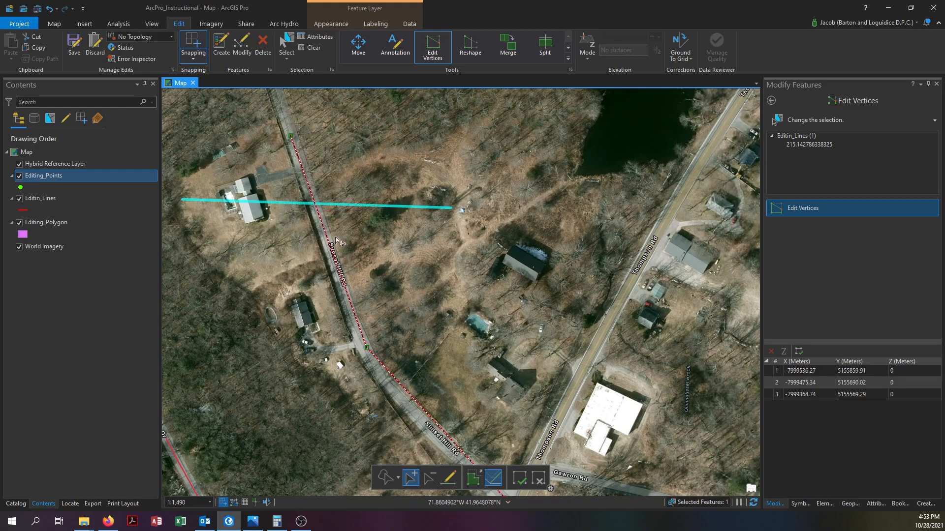
pyautogui.scroll(1, 365, 346)
pyautogui.scroll(1, 366, 347)
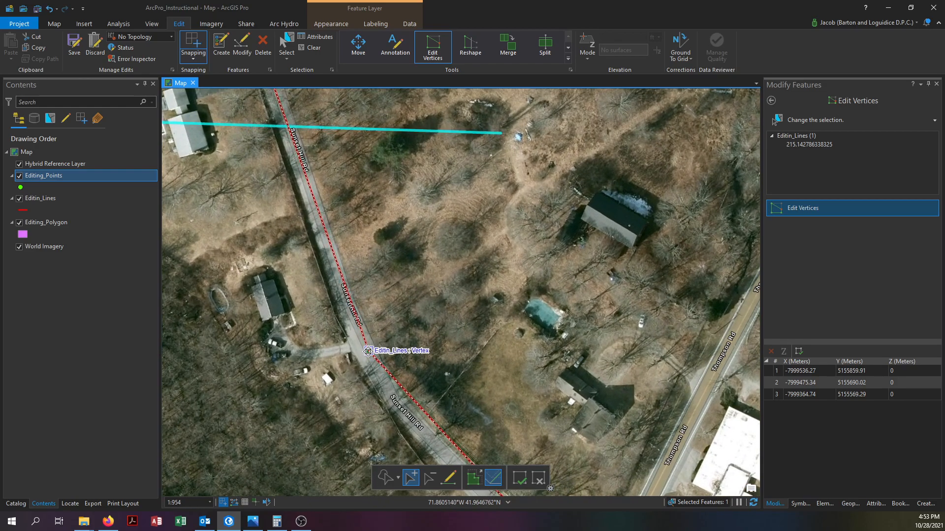
pyautogui.moveTo(368, 352); pyautogui.dragTo(364, 353)
pyautogui.moveTo(398, 391); pyautogui.dragTo(370, 252)
# Step: Add four more vertices below the driveway and shift them onto the pavement to follow the Sunset Hill Rd curve
pyautogui.scroll(3, 370, 255)
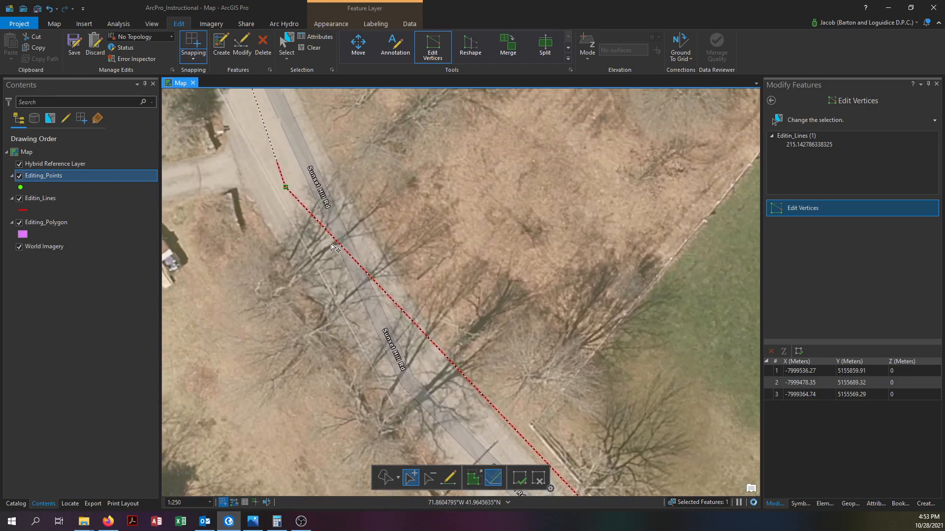
pyautogui.click(313, 214)
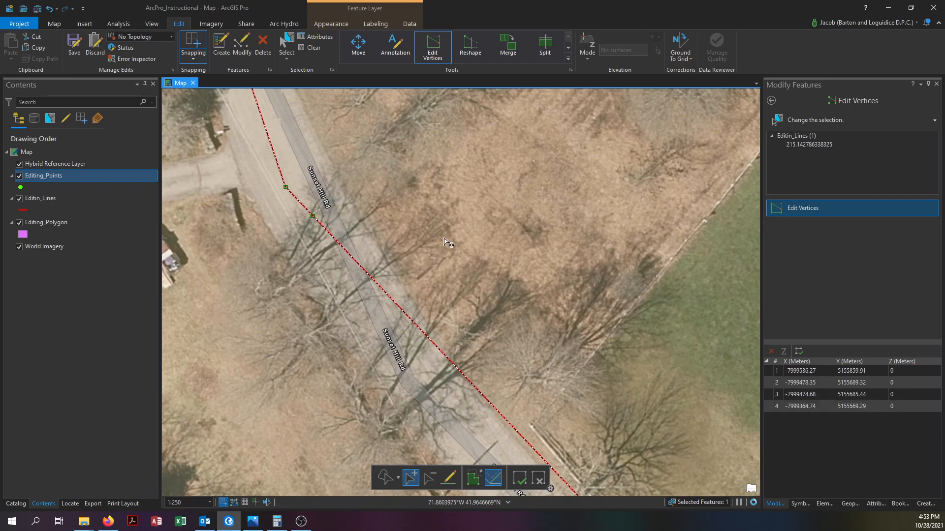
pyautogui.moveTo(313, 216); pyautogui.dragTo(305, 225)
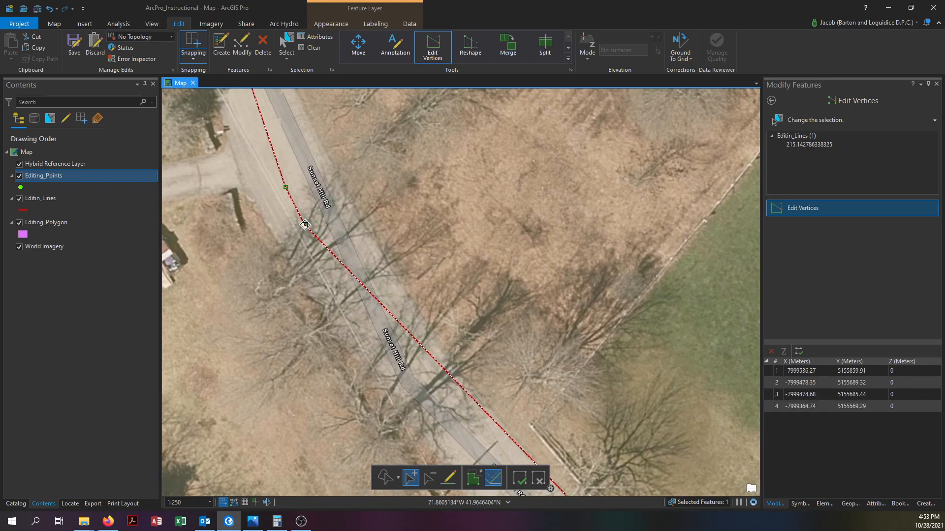
pyautogui.click(352, 285)
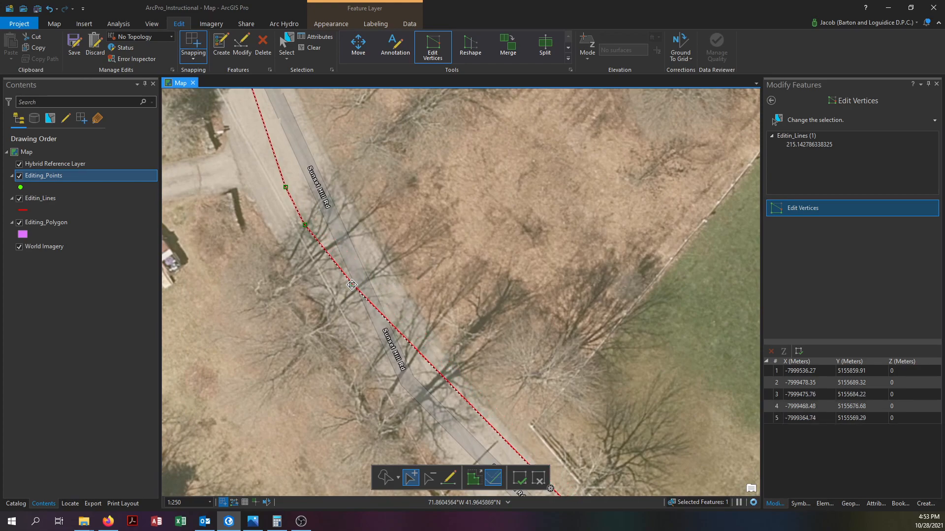
pyautogui.moveTo(414, 311); pyautogui.dragTo(385, 244)
pyautogui.click(415, 314)
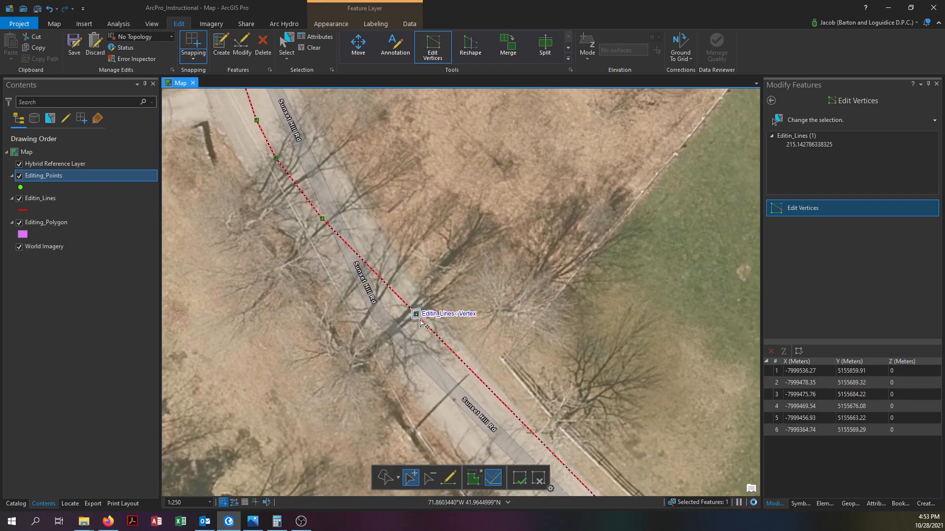
pyautogui.moveTo(415, 314); pyautogui.dragTo(404, 324)
pyautogui.click(361, 271)
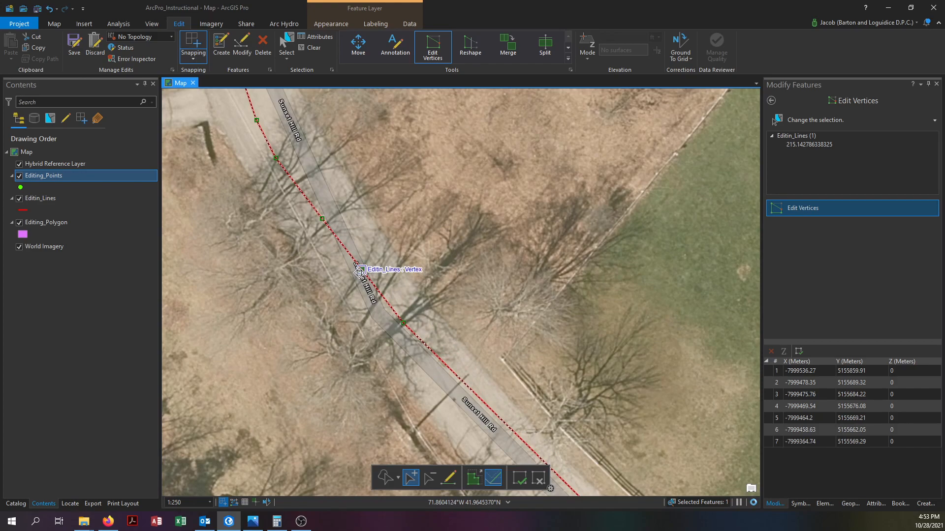
pyautogui.moveTo(358, 274); pyautogui.dragTo(358, 274)
# Step: Add one vertex farther toward Thompson Rd and align it with the centre of Sunset Hill Rd
pyautogui.moveTo(424, 285); pyautogui.dragTo(394, 196)
pyautogui.scroll(-3, 353, 175)
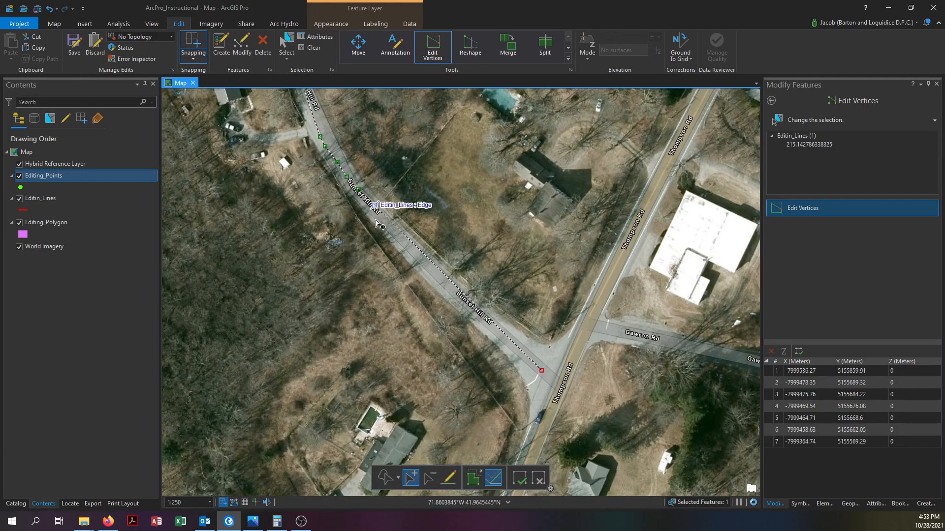
pyautogui.click(409, 239)
pyautogui.moveTo(409, 240); pyautogui.dragTo(403, 242)
pyautogui.scroll(3, 403, 241)
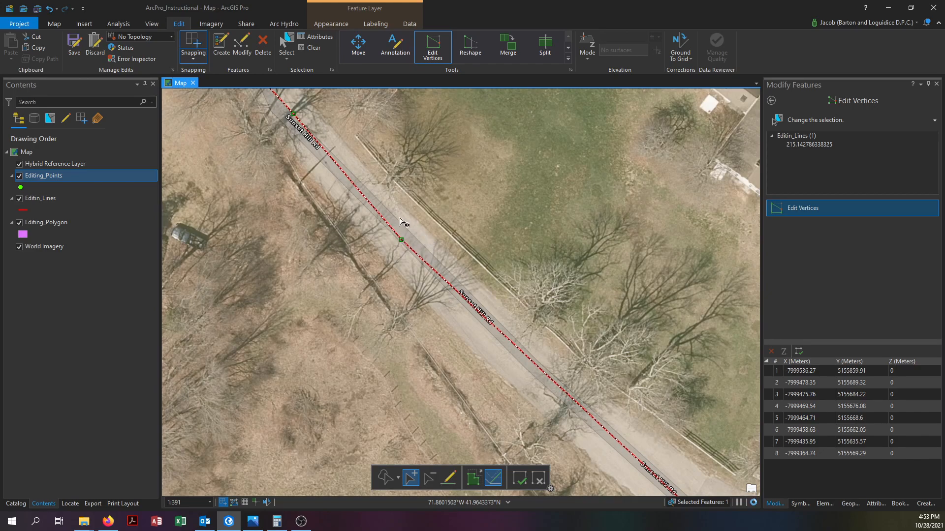
# Step: Insert a trial vertex between the last two intermediate vertices, pull it northeast off the road, and delete it
pyautogui.scroll(-4, 394, 224)
pyautogui.click(386, 209)
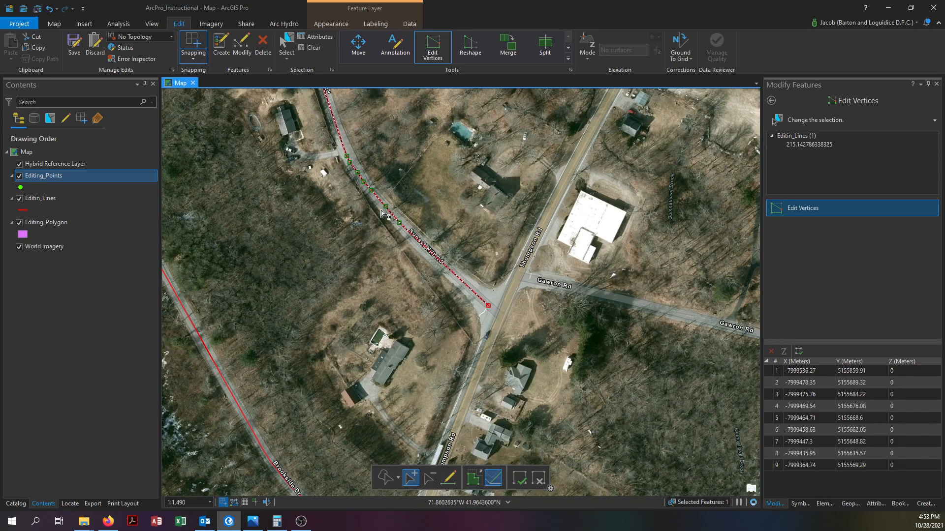
pyautogui.moveTo(386, 209); pyautogui.dragTo(425, 176)
pyautogui.click(430, 482)
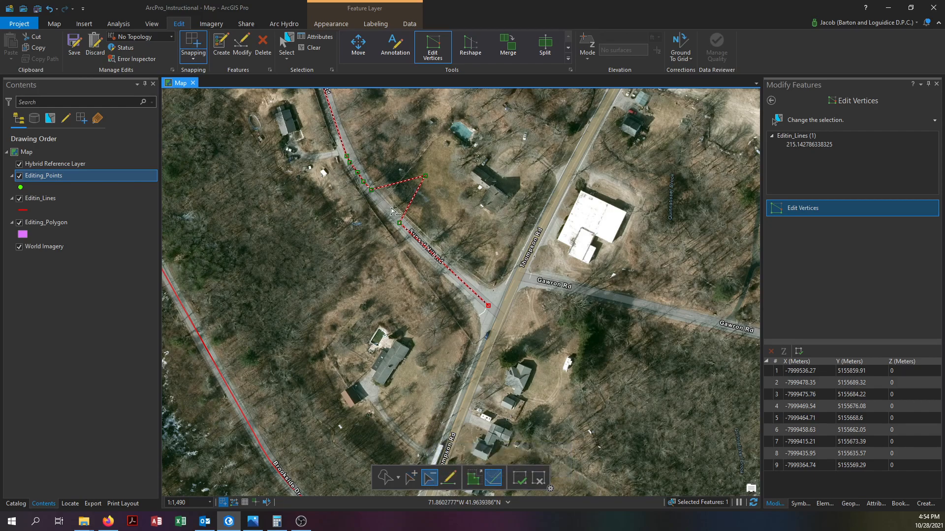
pyautogui.click(426, 177)
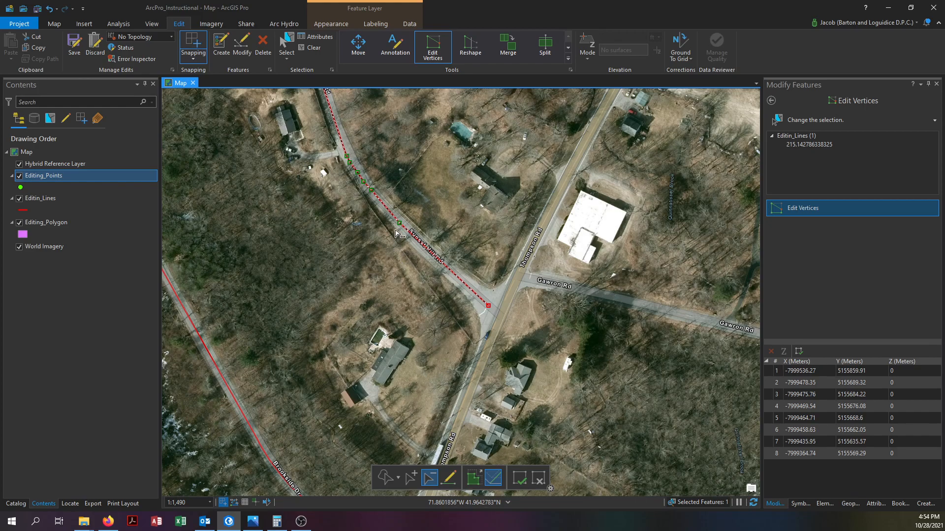
# Step: Finish the vertex edits on the Sunset Hill Rd line and clear the selection
pyautogui.scroll(-3, 401, 231)
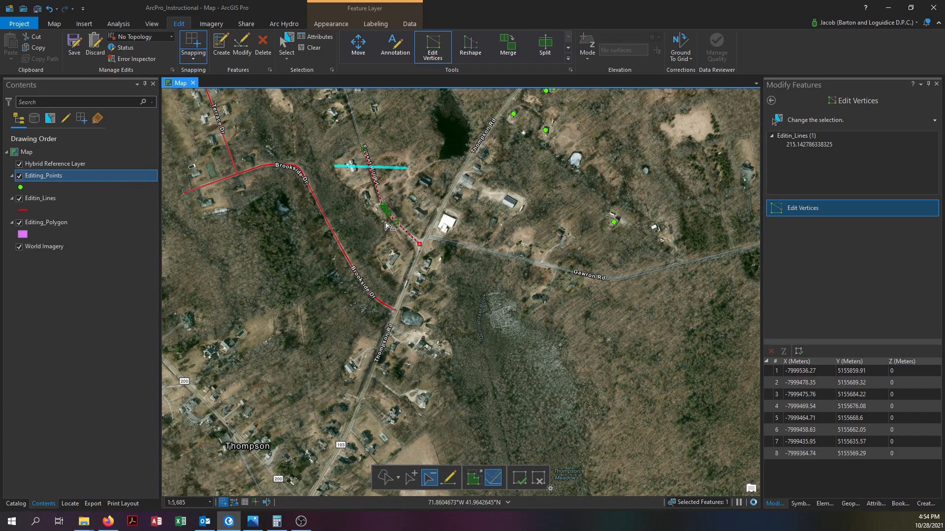
pyautogui.rightClick(376, 191)
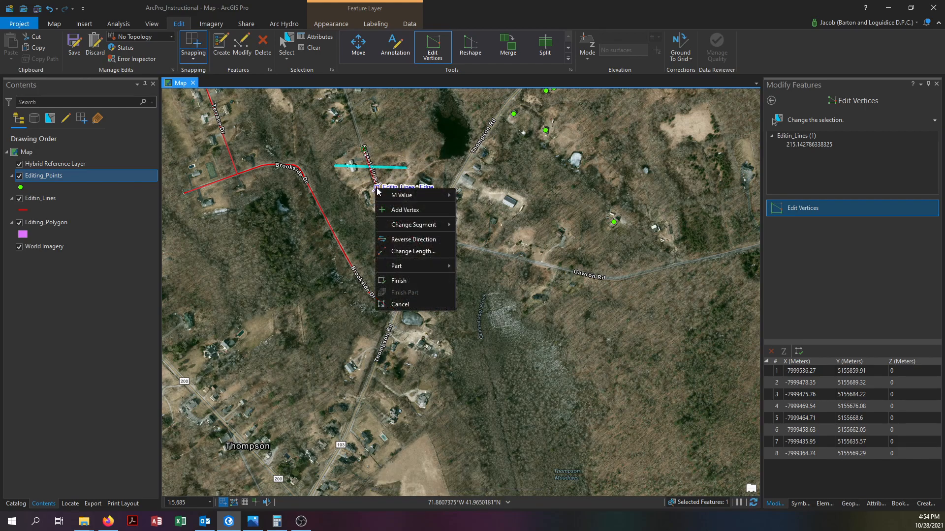
pyautogui.click(396, 281)
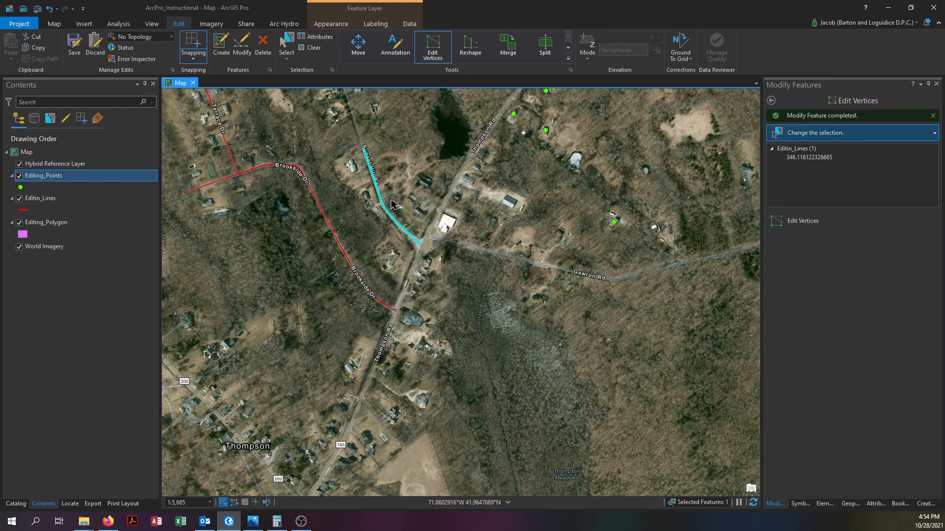
pyautogui.click(310, 48)
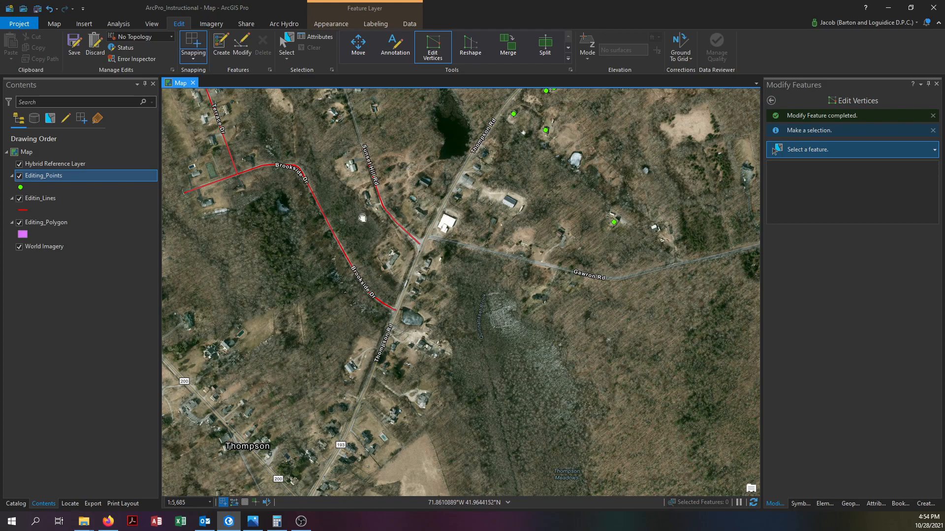
# Step: Start an Editing_Polygon feature at the hedgerow corner of the field east of Gawron Rd and run its first edge north toward the road
pyautogui.moveTo(364, 222); pyautogui.dragTo(410, 327)
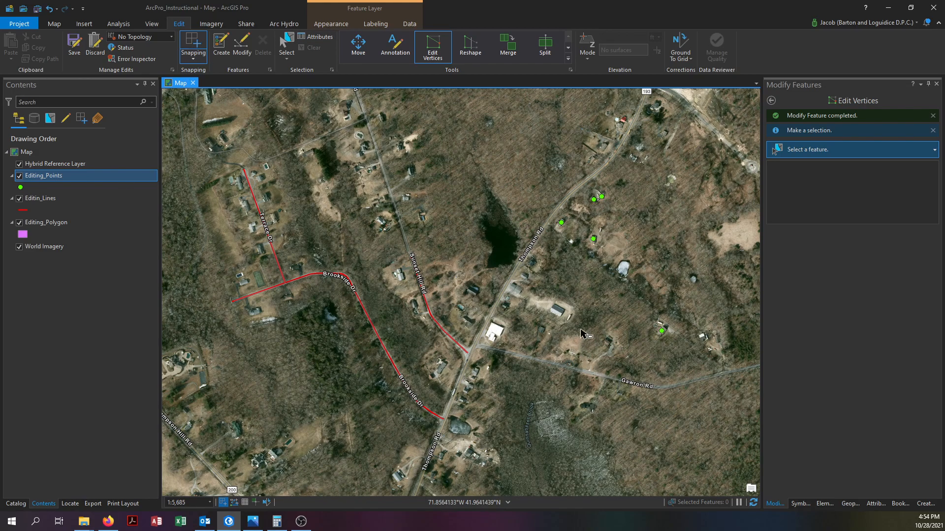
pyautogui.moveTo(695, 282); pyautogui.dragTo(324, 268)
pyautogui.moveTo(622, 290); pyautogui.dragTo(384, 295)
pyautogui.moveTo(508, 321); pyautogui.dragTo(434, 344)
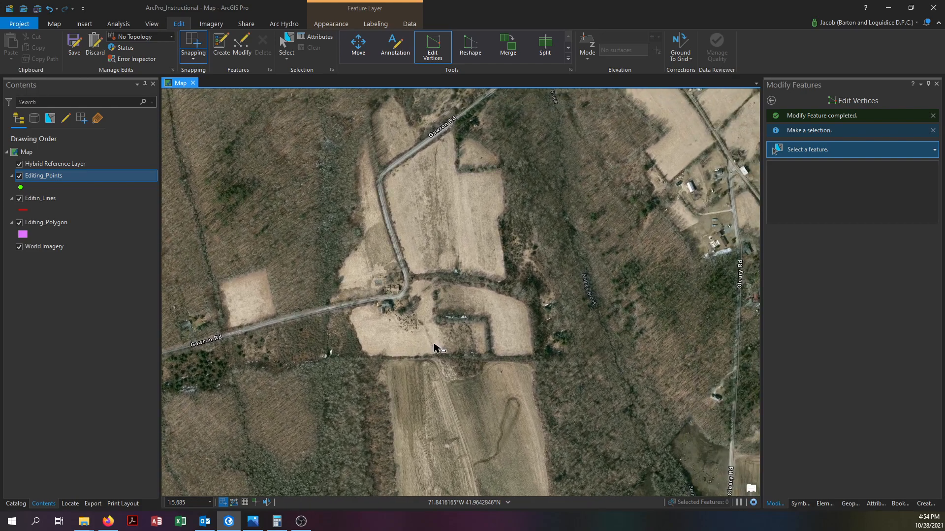
pyautogui.moveTo(464, 264); pyautogui.dragTo(461, 323)
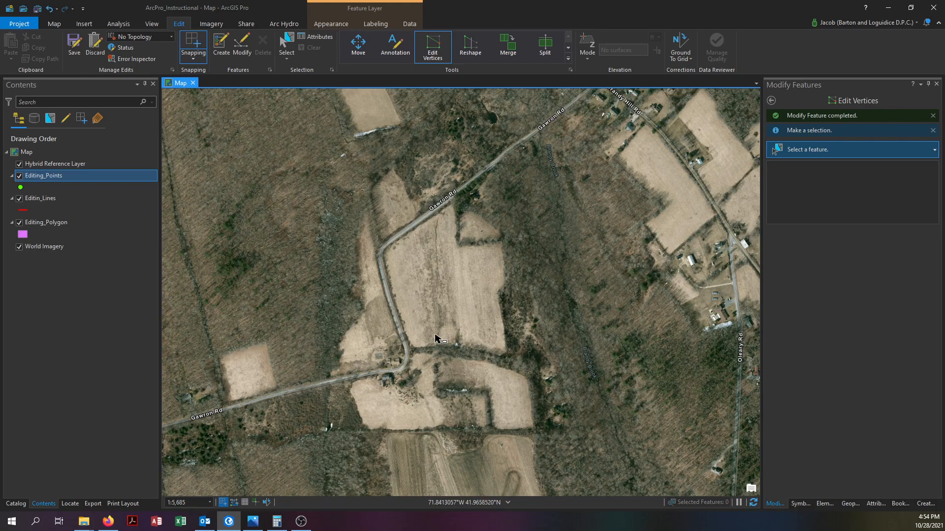
pyautogui.scroll(2, 421, 254)
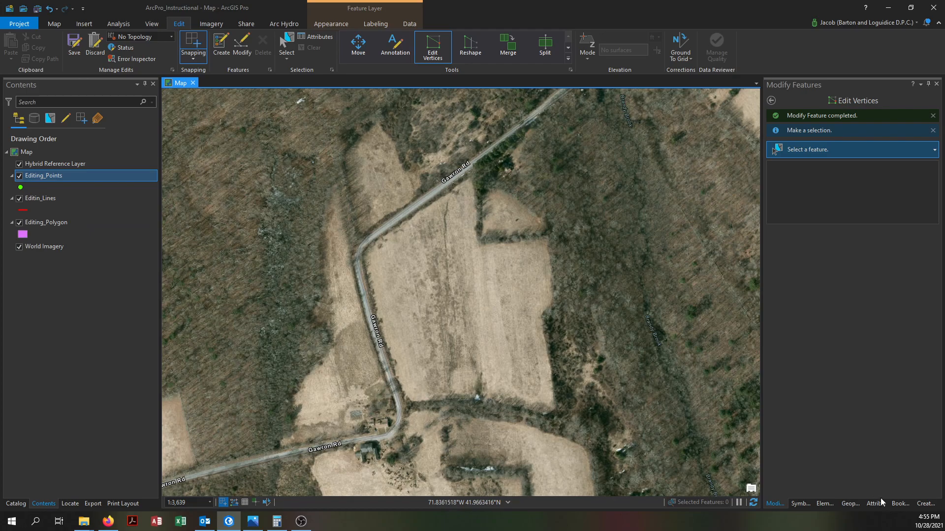
pyautogui.click(926, 504)
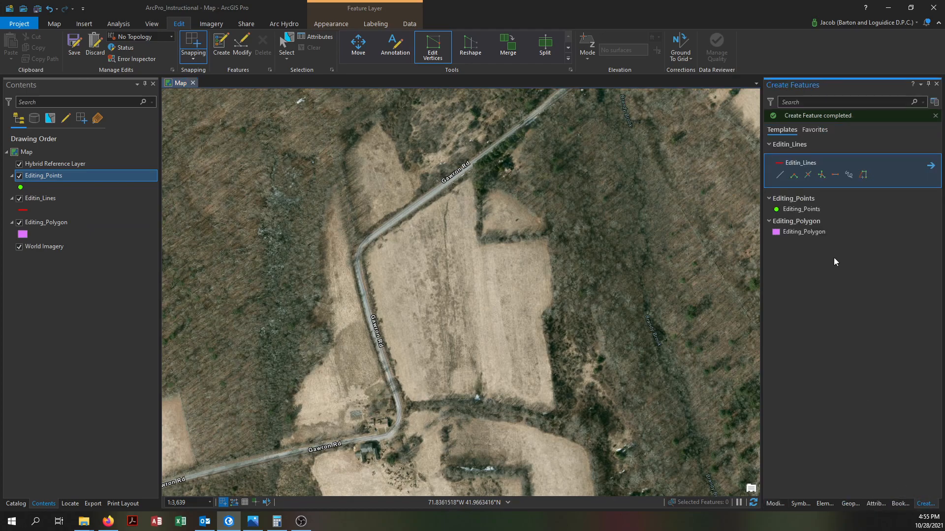
pyautogui.click(802, 233)
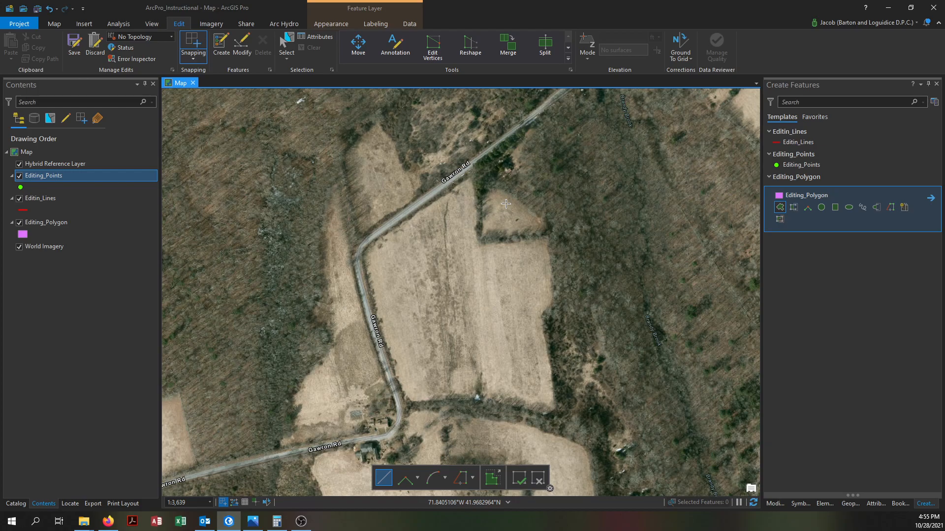
pyautogui.scroll(3, 466, 192)
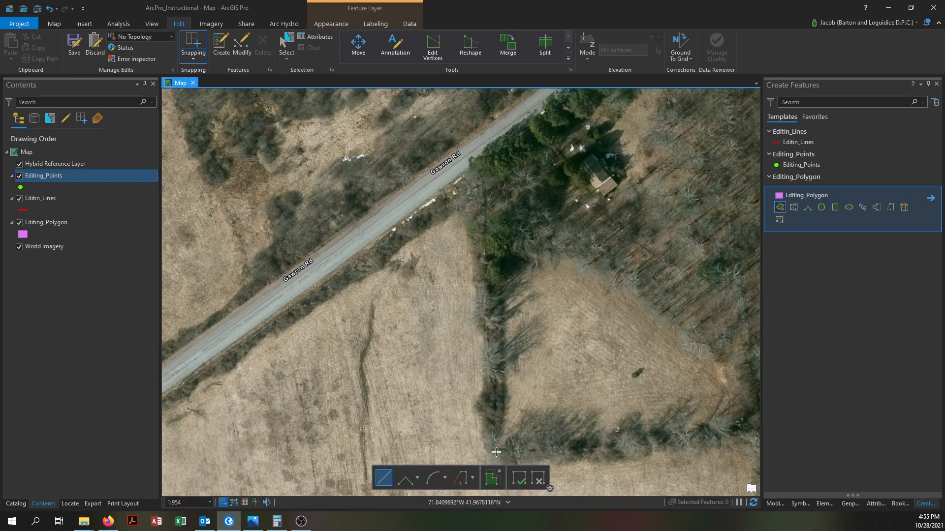
pyautogui.click(483, 189)
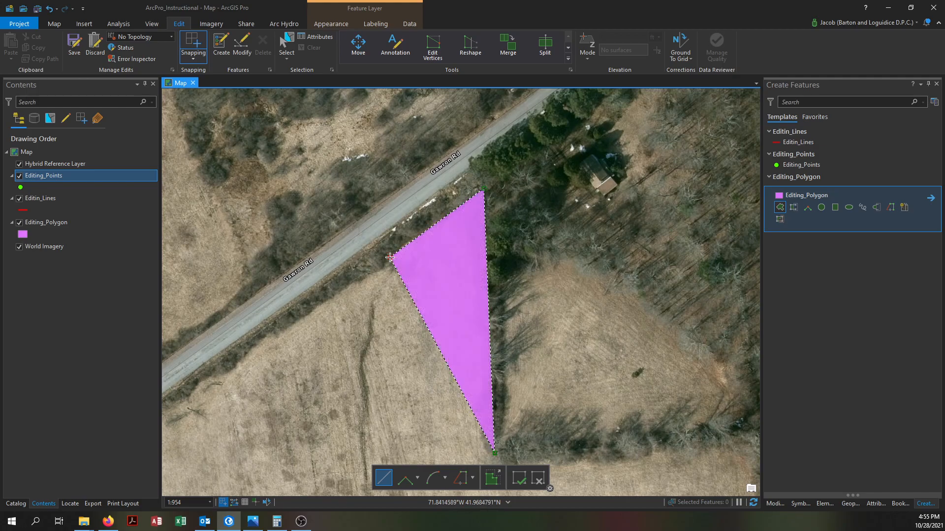
# Step: Continue the polygon southwest with vertices along the field edge beside the straight stretch of Gawron Rd
pyautogui.moveTo(328, 302); pyautogui.dragTo(523, 224)
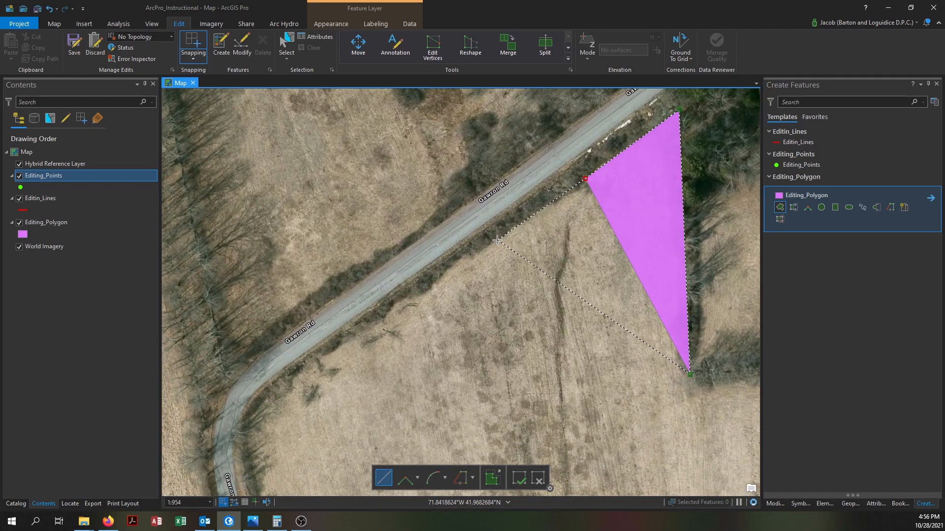
pyautogui.click(497, 240)
pyautogui.click(456, 262)
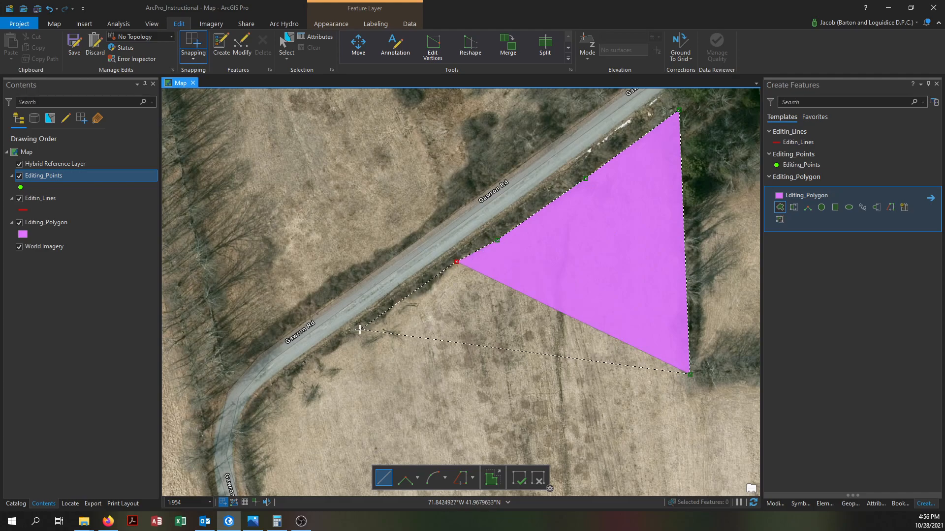
pyautogui.click(330, 352)
# Step: Trace the inside of the Gawron Rd bend with closely spaced polygon vertices until the road heads south
pyautogui.moveTo(305, 374); pyautogui.dragTo(498, 255)
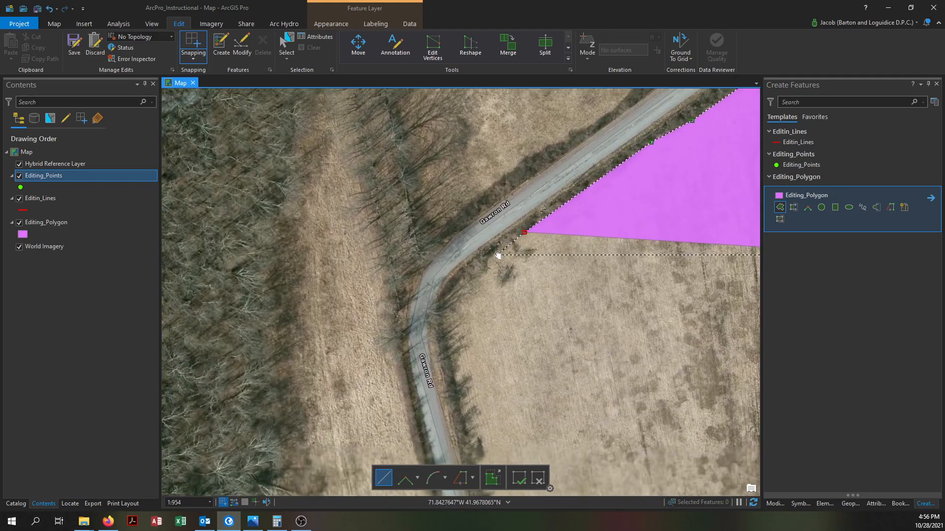
pyautogui.click(489, 255)
pyautogui.click(472, 267)
pyautogui.click(460, 278)
pyautogui.click(454, 287)
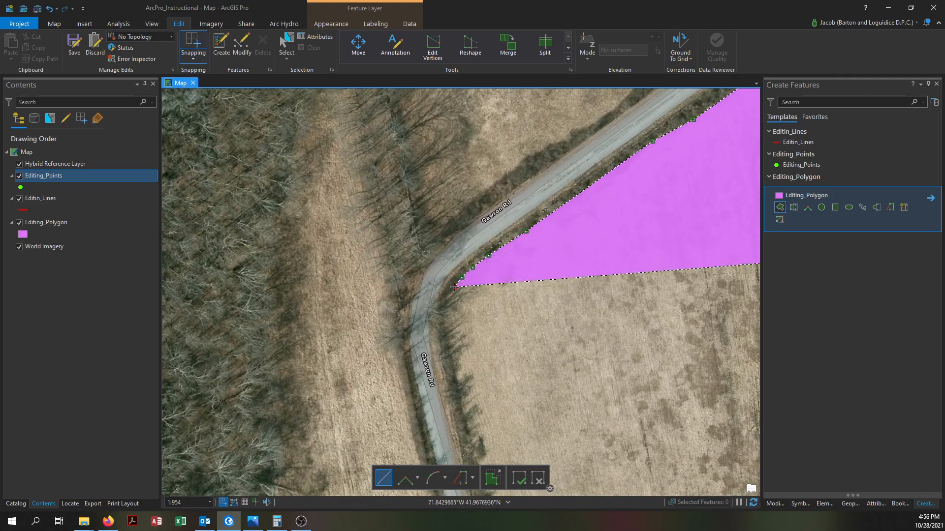
pyautogui.click(448, 295)
pyautogui.click(444, 304)
pyautogui.click(444, 314)
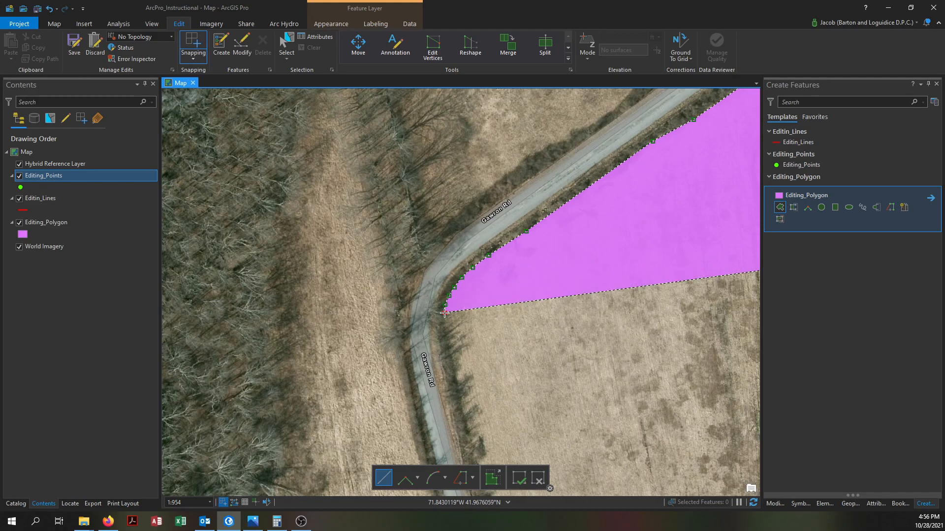
pyautogui.click(445, 321)
pyautogui.click(446, 330)
pyautogui.click(448, 339)
pyautogui.click(451, 353)
# Step: Extend the polygon's western edge with four vertices down the southbound stretch of Gawron Rd
pyautogui.moveTo(517, 370); pyautogui.dragTo(454, 97)
pyautogui.moveTo(424, 231); pyautogui.dragTo(416, 285)
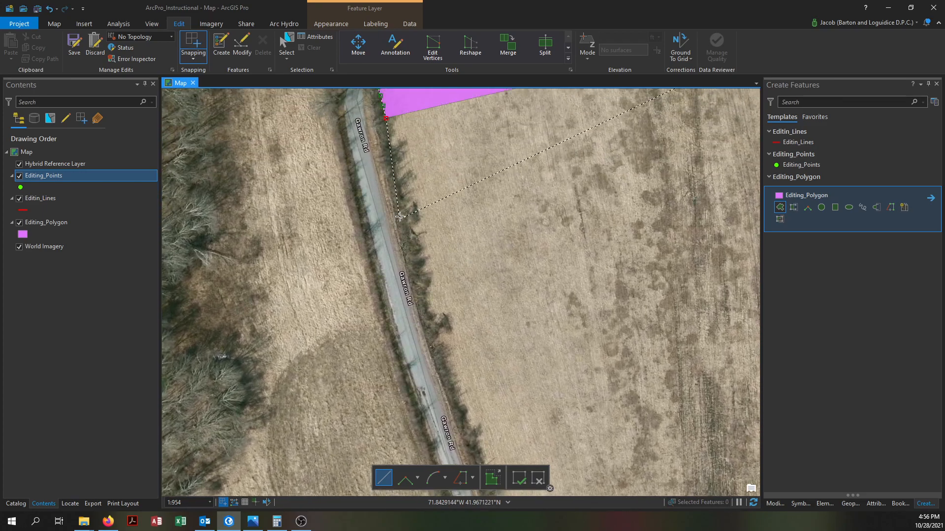
pyautogui.click(412, 247)
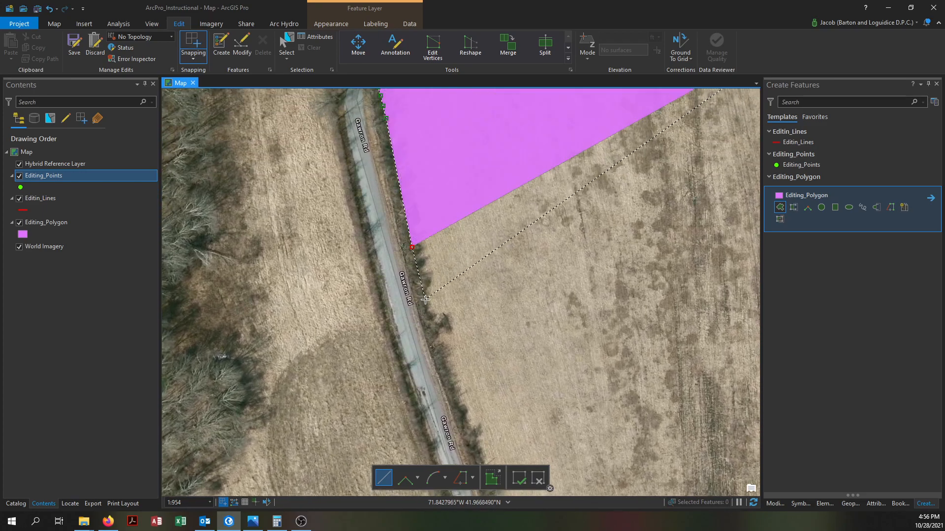
pyautogui.click(428, 310)
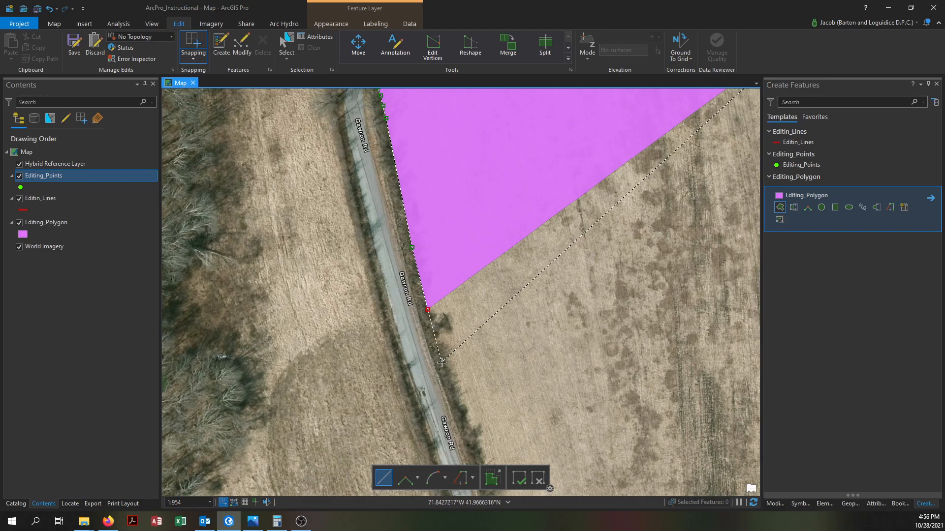
pyautogui.click(442, 363)
pyautogui.click(460, 409)
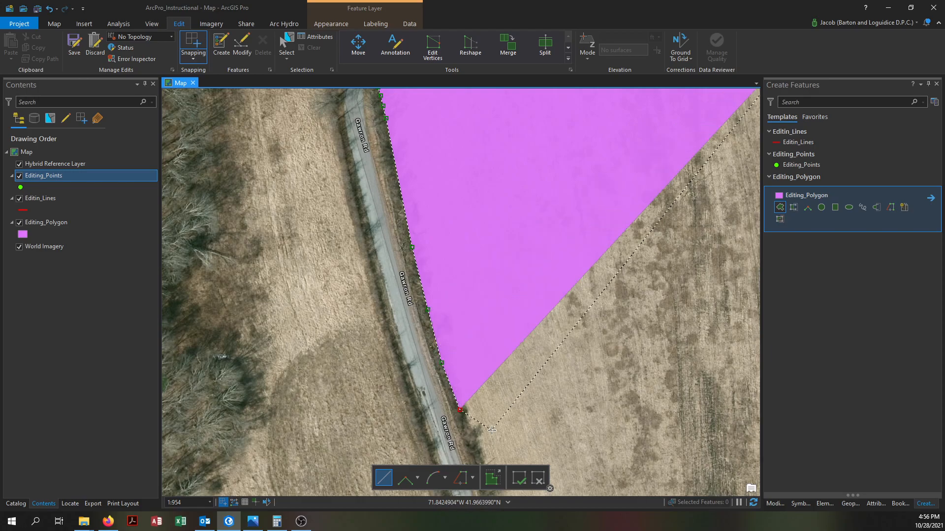
# Step: Carry the polygon's edge down to the field's southwest corner and begin rounding it with closely spaced vertices
pyautogui.moveTo(466, 433); pyautogui.dragTo(382, 179)
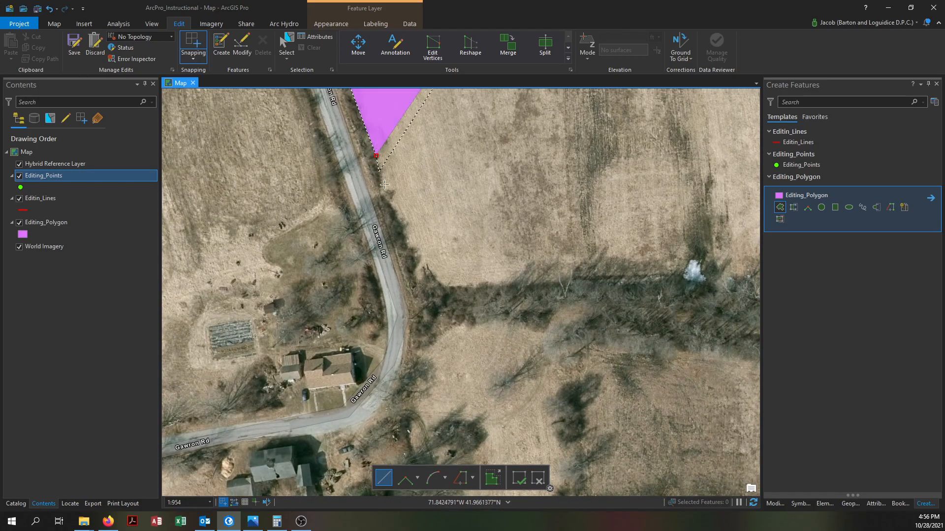
pyautogui.click(390, 203)
pyautogui.click(410, 258)
pyautogui.click(414, 272)
pyautogui.click(419, 279)
pyautogui.click(426, 286)
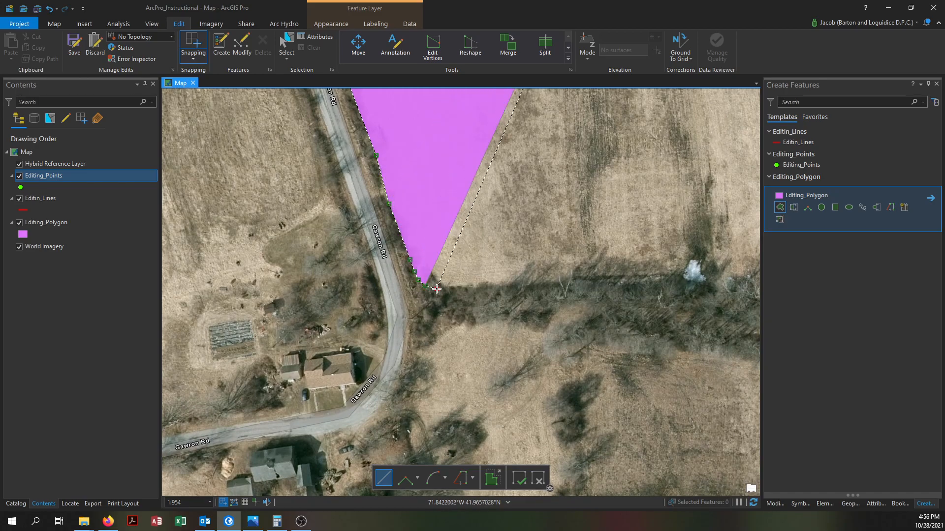
# Step: Run the polygon's southern edge east along the straight part of the tree line to the white patch
pyautogui.click(436, 288)
pyautogui.click(447, 289)
pyautogui.click(465, 290)
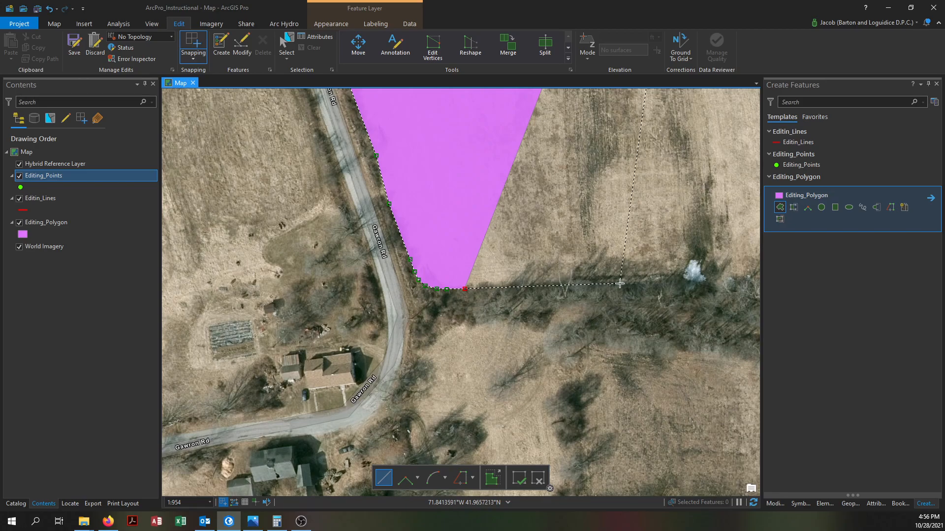
pyautogui.click(599, 282)
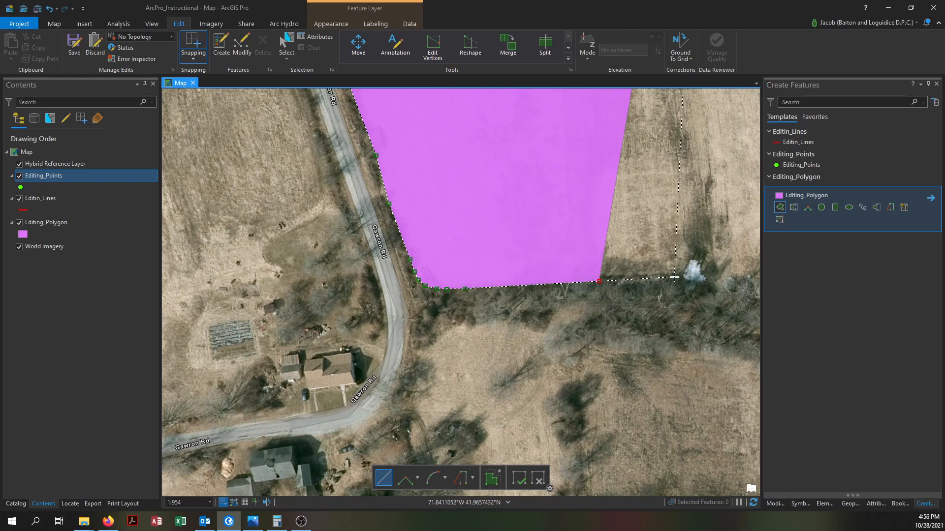
pyautogui.click(674, 277)
# Step: Follow the sloping tree line southeast with polygon vertices from the white patch toward the field's southeast corner
pyautogui.moveTo(711, 277); pyautogui.dragTo(373, 294)
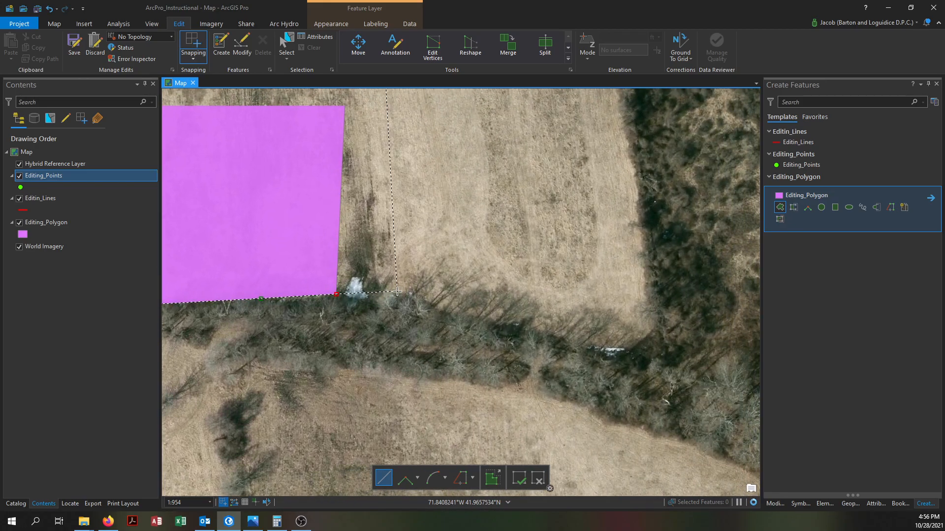
pyautogui.click(349, 297)
pyautogui.click(378, 304)
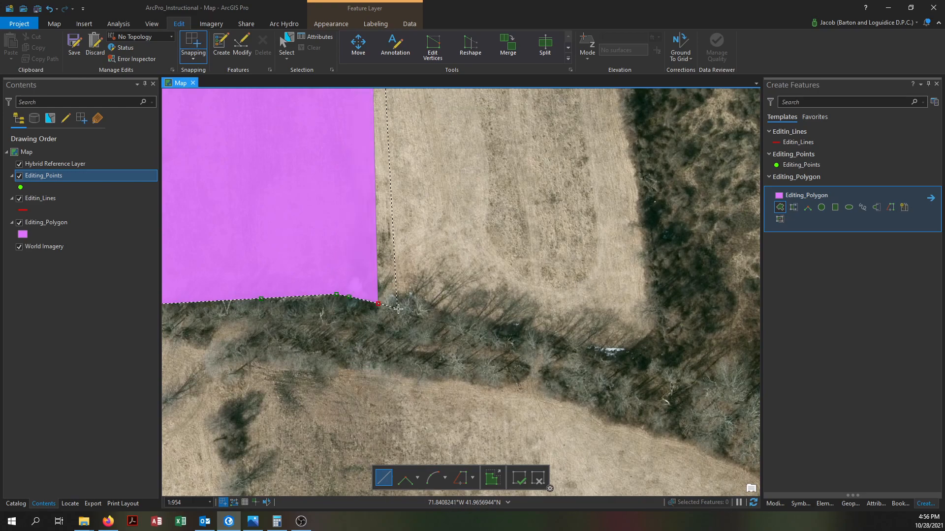
pyautogui.click(398, 309)
pyautogui.click(418, 315)
pyautogui.click(449, 324)
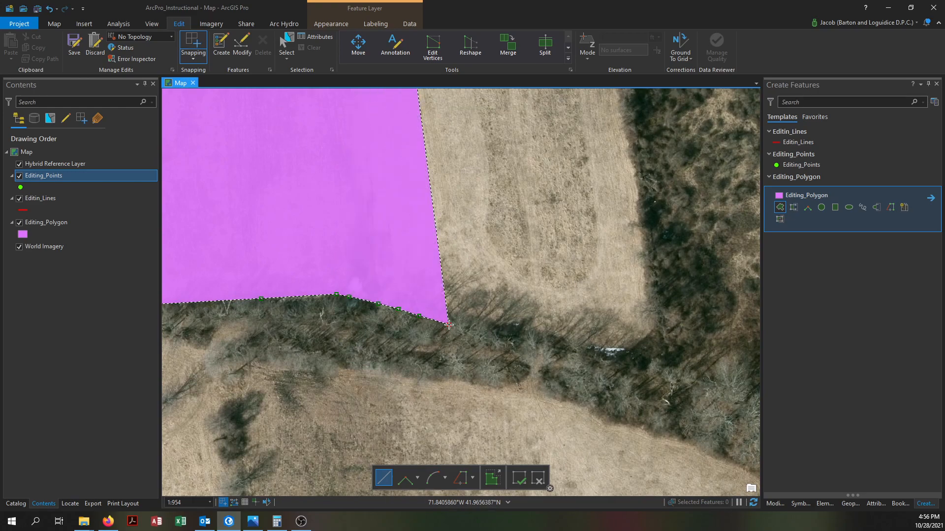
pyautogui.click(483, 331)
pyautogui.click(502, 337)
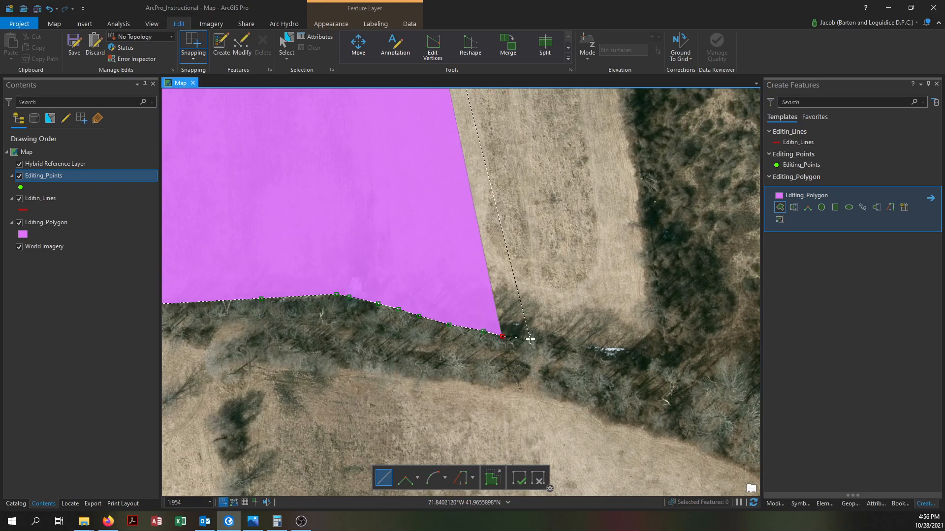
pyautogui.click(577, 353)
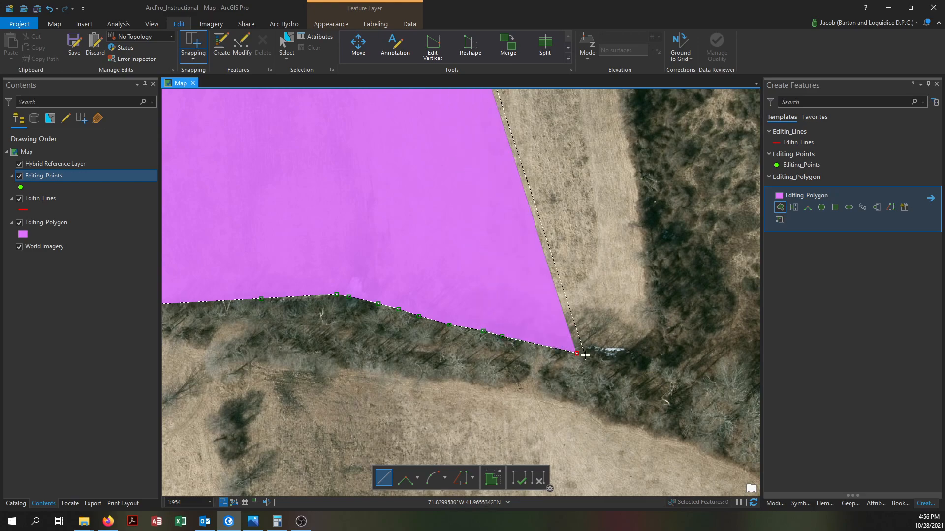
pyautogui.click(599, 358)
pyautogui.click(611, 359)
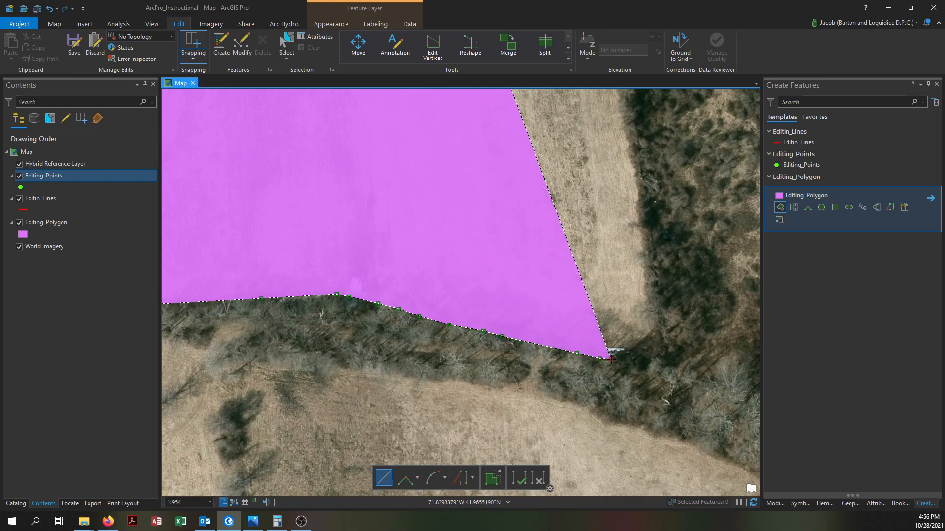
# Step: Round the field's southeast corner with closely spaced vertices and turn the polygon's edge north along the woods
pyautogui.click(621, 359)
pyautogui.click(630, 353)
pyautogui.click(636, 347)
pyautogui.click(645, 340)
pyautogui.click(650, 333)
pyautogui.click(656, 323)
pyautogui.click(656, 311)
pyautogui.click(657, 283)
# Step: Trace the polygon's eastern edge north around the clump of trees that juts into the field
pyautogui.moveTo(639, 189); pyautogui.dragTo(664, 449)
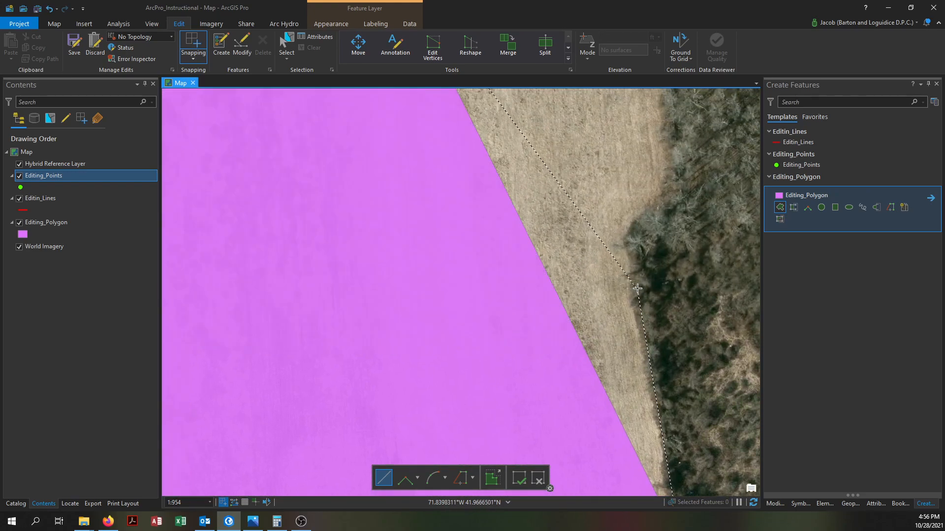
pyautogui.click(628, 255)
pyautogui.click(621, 246)
pyautogui.click(624, 241)
pyautogui.click(630, 231)
pyautogui.click(639, 217)
pyautogui.click(653, 206)
pyautogui.click(661, 192)
pyautogui.click(666, 182)
pyautogui.click(667, 163)
# Step: Follow the rest of the eastern woods edge up to the northern hedgerow and finish the field polygon
pyautogui.moveTo(665, 137); pyautogui.dragTo(651, 377)
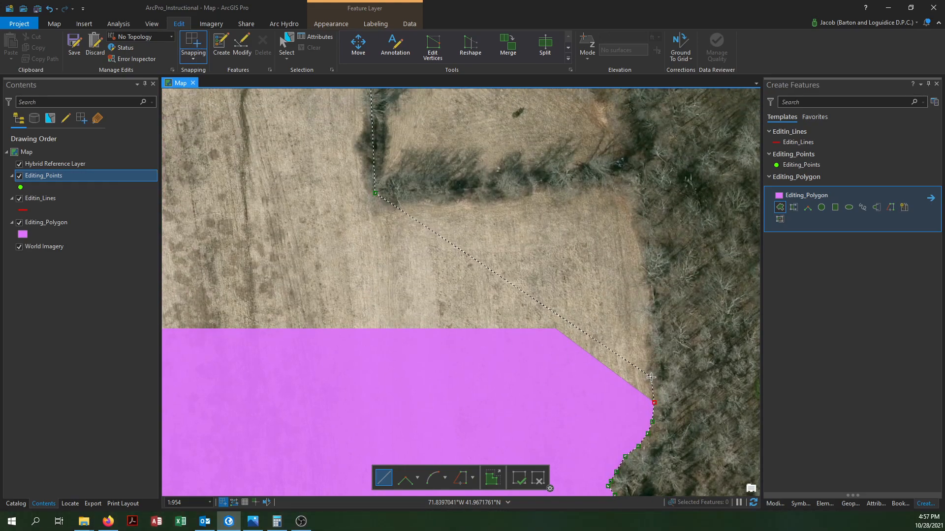
pyautogui.click(652, 362)
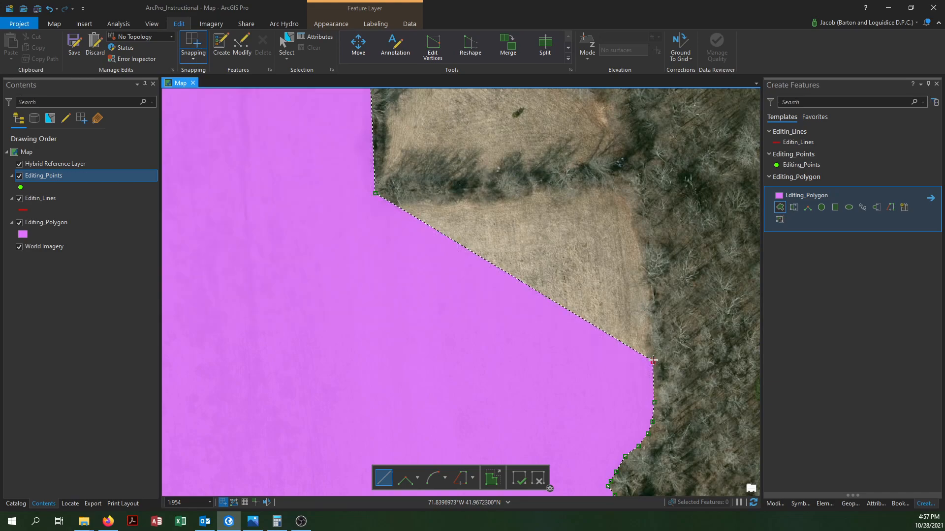
pyautogui.click(644, 266)
pyautogui.click(640, 243)
pyautogui.click(636, 235)
pyautogui.click(632, 225)
pyautogui.click(634, 207)
pyautogui.click(634, 196)
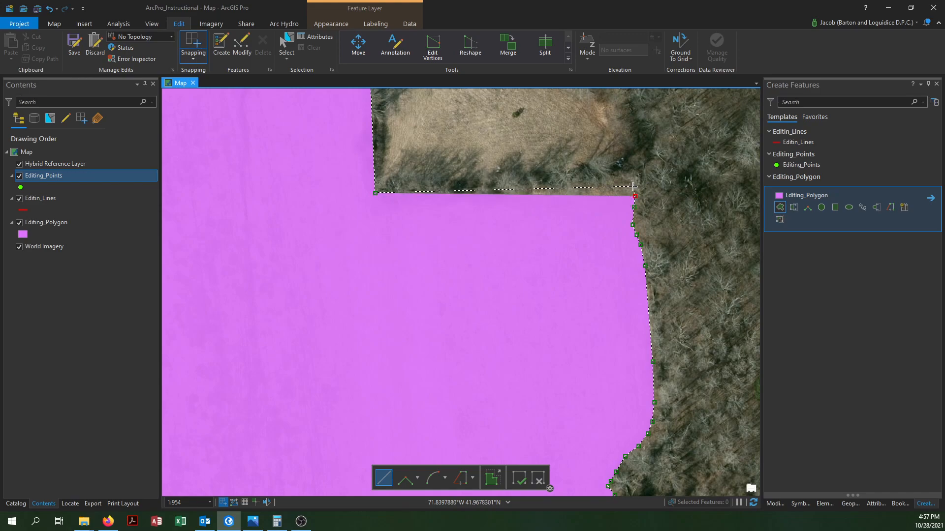
pyautogui.click(633, 186)
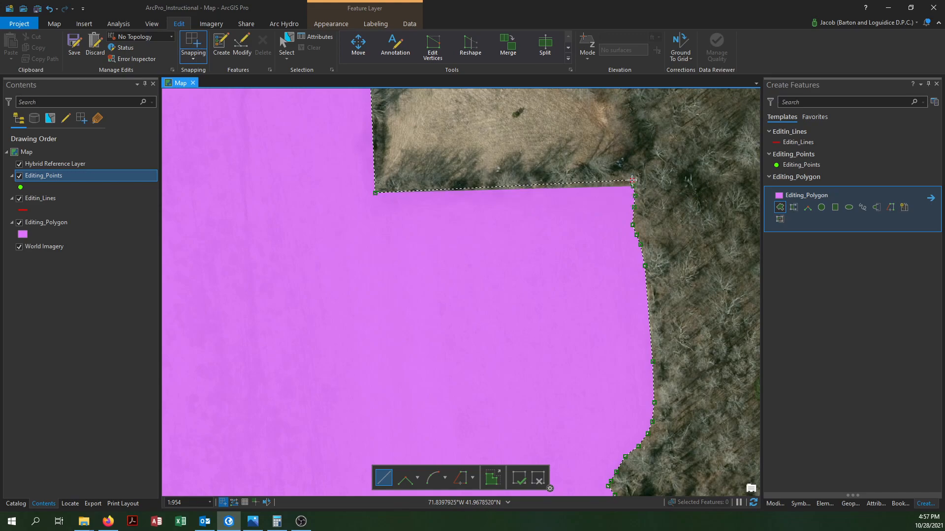
pyautogui.doubleClick(631, 180)
# Step: Examine the field polygon's eastern and southern boundaries against the tree lines
pyautogui.moveTo(628, 426); pyautogui.dragTo(630, 107)
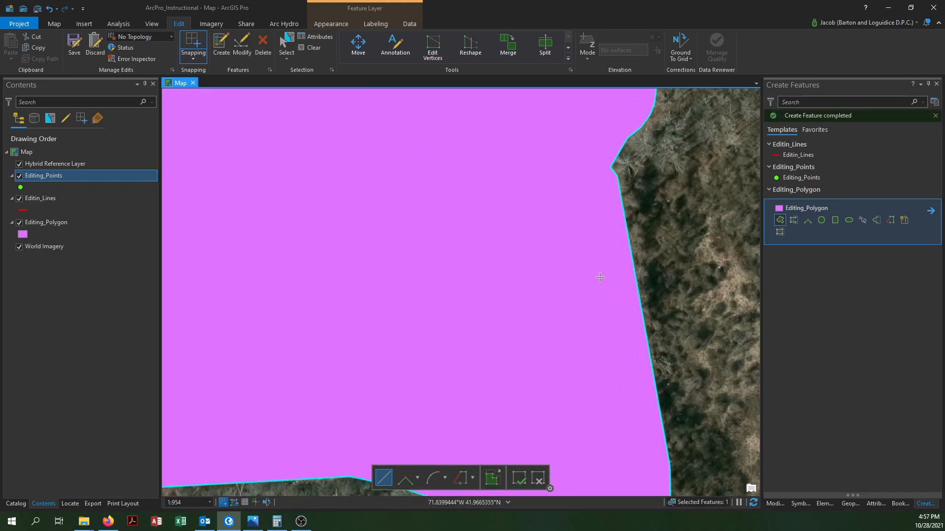
pyautogui.moveTo(604, 450); pyautogui.dragTo(626, 205)
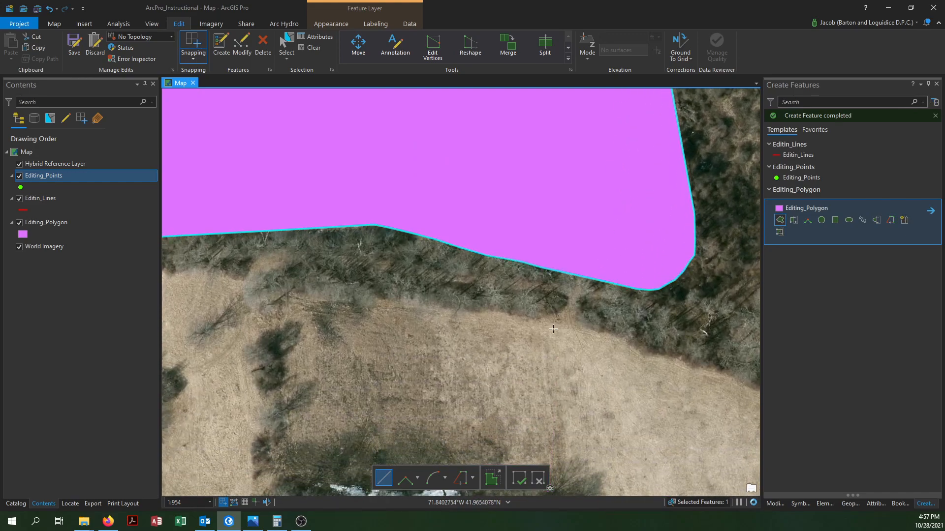
pyautogui.scroll(3, 514, 247)
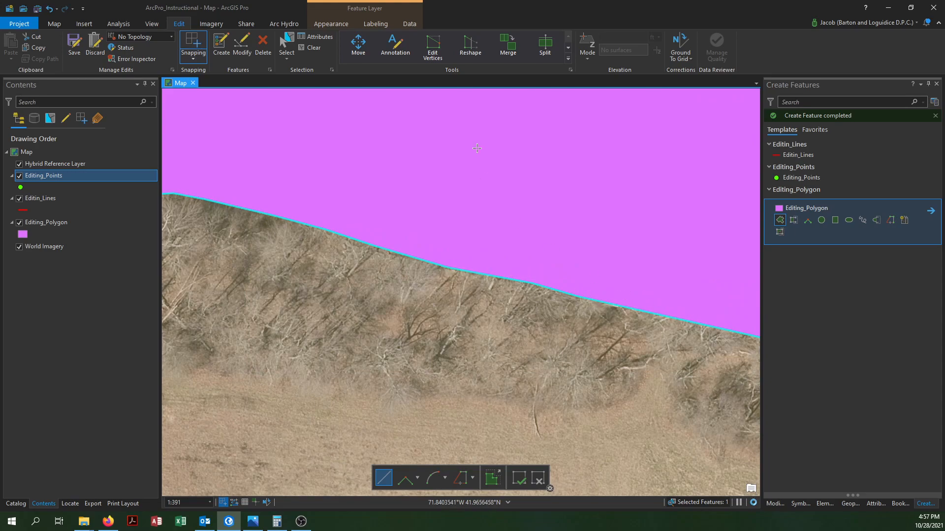
# Step: Delete surplus vertices along the field polygon's southern tree-line edge with Edit Vertices, finish the edit and clear the selection
pyautogui.click(432, 49)
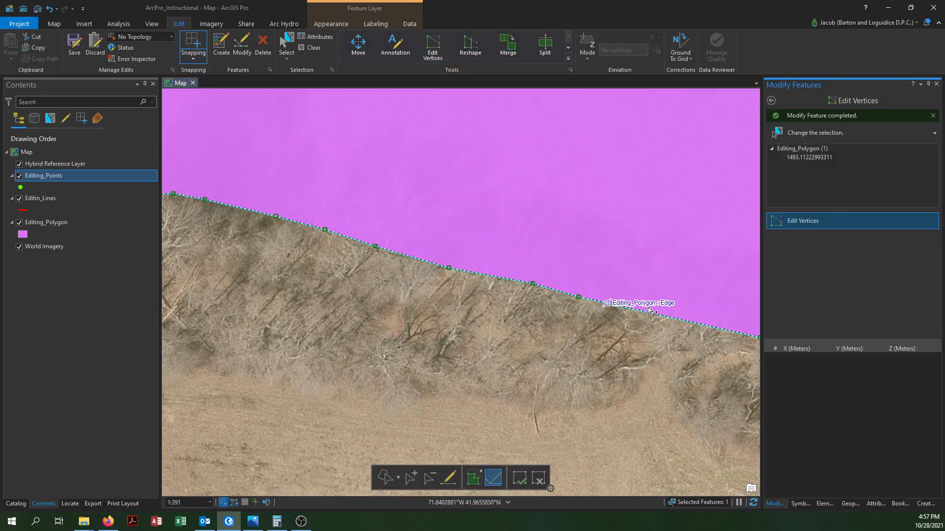
pyautogui.moveTo(600, 303); pyautogui.dragTo(484, 284)
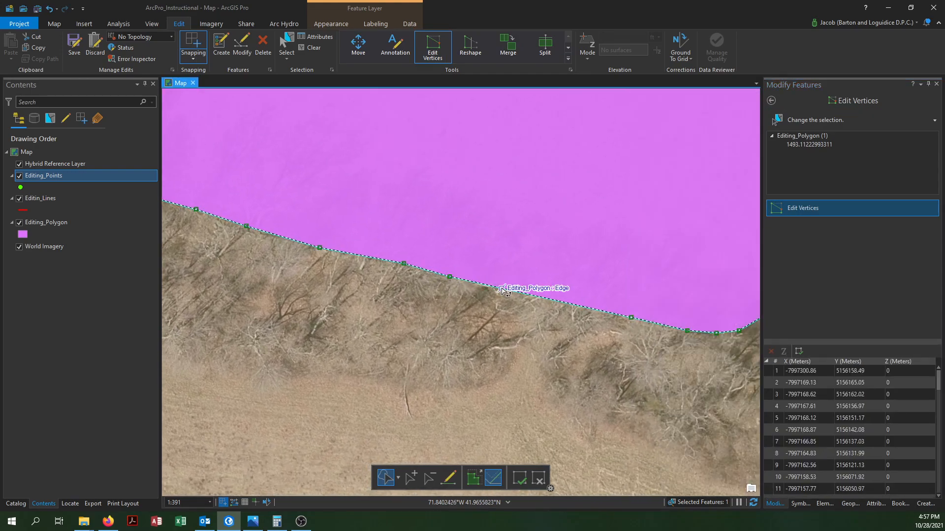
pyautogui.moveTo(306, 263); pyautogui.dragTo(342, 317)
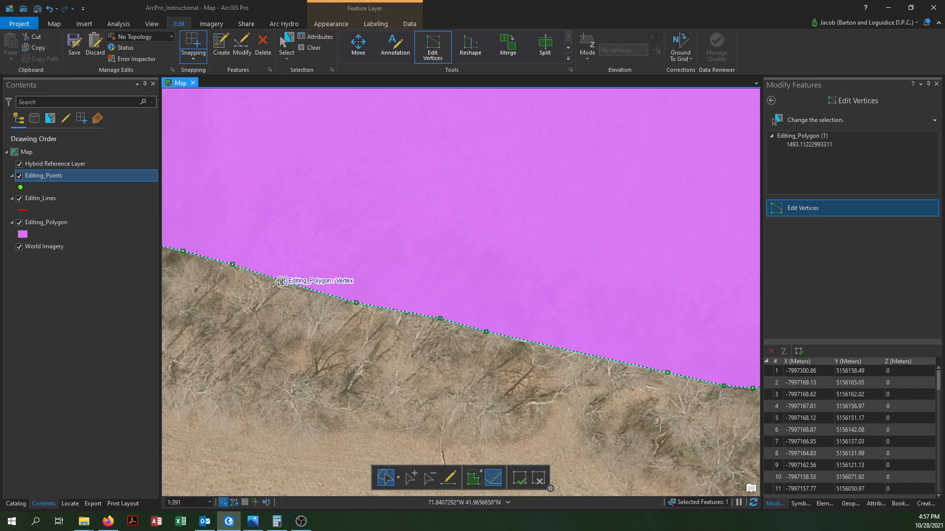
pyautogui.click(429, 477)
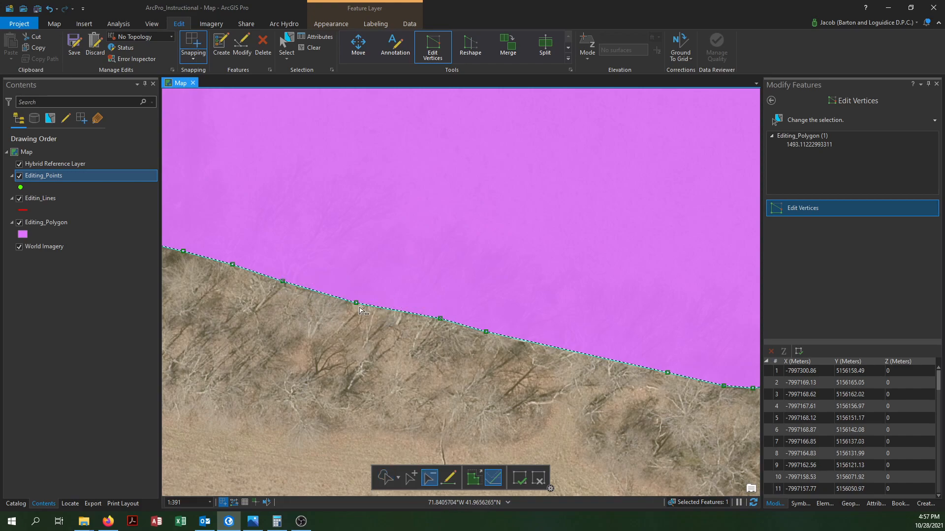
pyautogui.click(443, 319)
pyautogui.rightClick(407, 302)
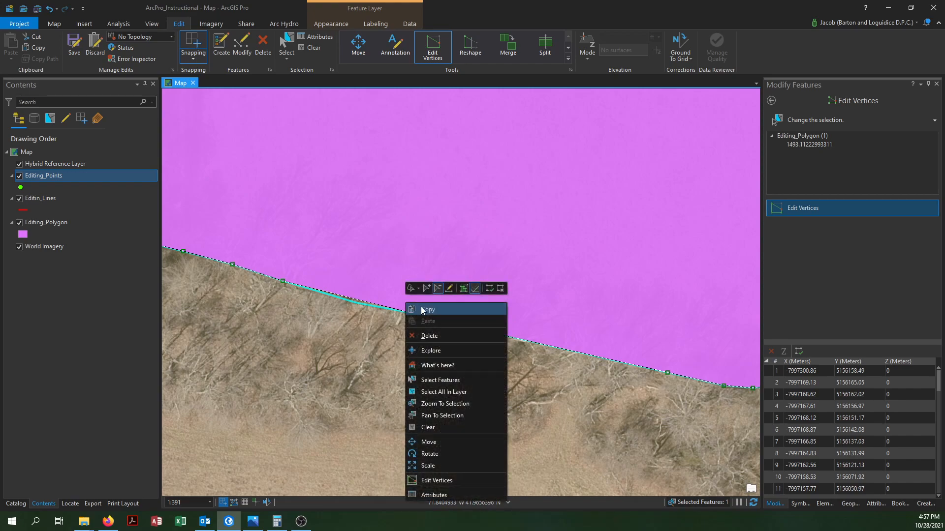
pyautogui.click(489, 288)
pyautogui.click(426, 370)
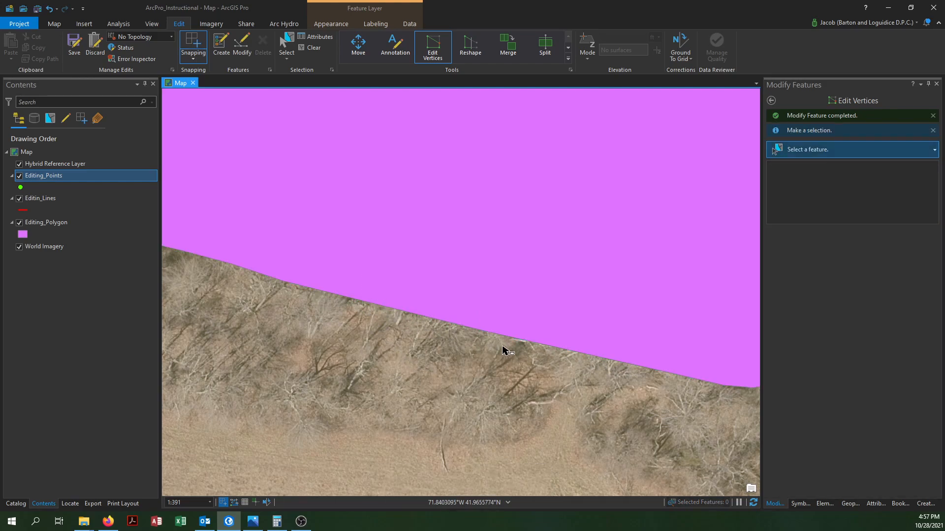
# Step: Start a new Editing_Polygon feature over the northeastern clearing, snapping vertices to the field polygon's northern tip, inner notch corner and northeast corner
pyautogui.scroll(-5, 502, 346)
pyautogui.moveTo(493, 195); pyautogui.dragTo(471, 425)
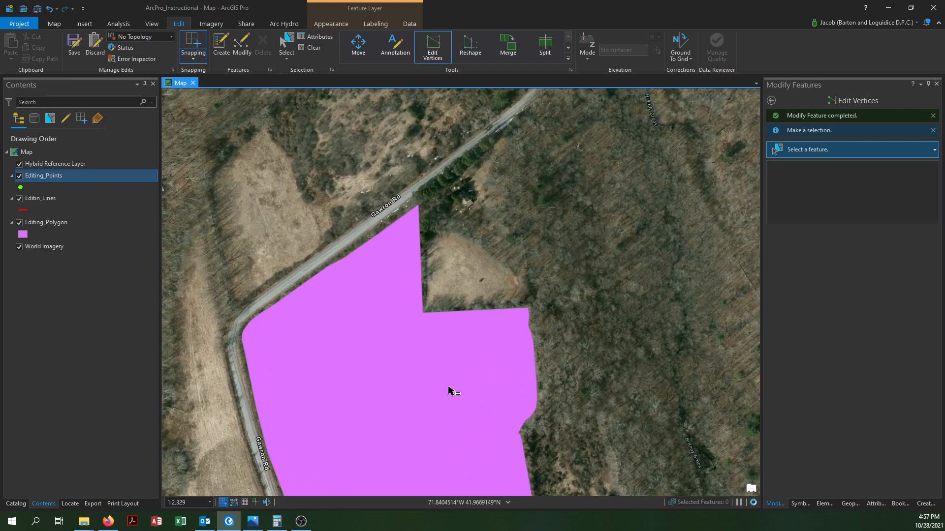
pyautogui.scroll(3, 439, 287)
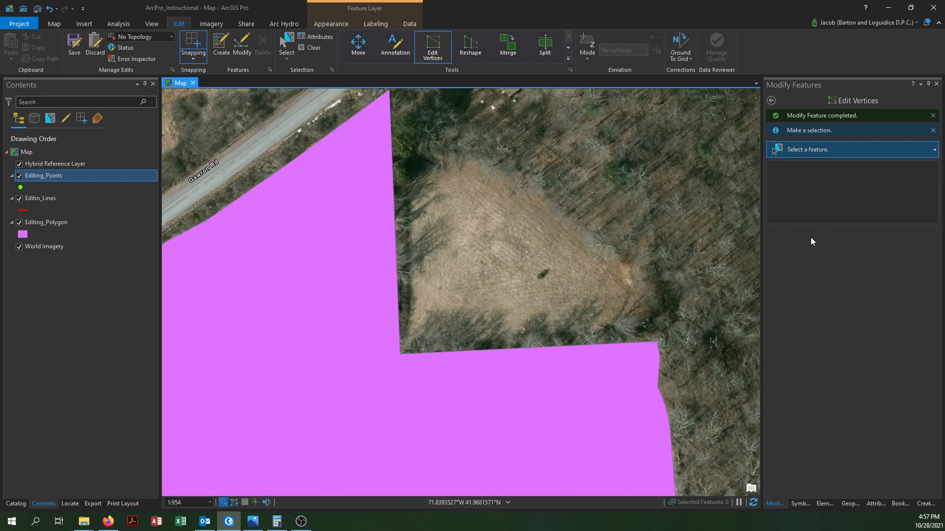
pyautogui.click(925, 503)
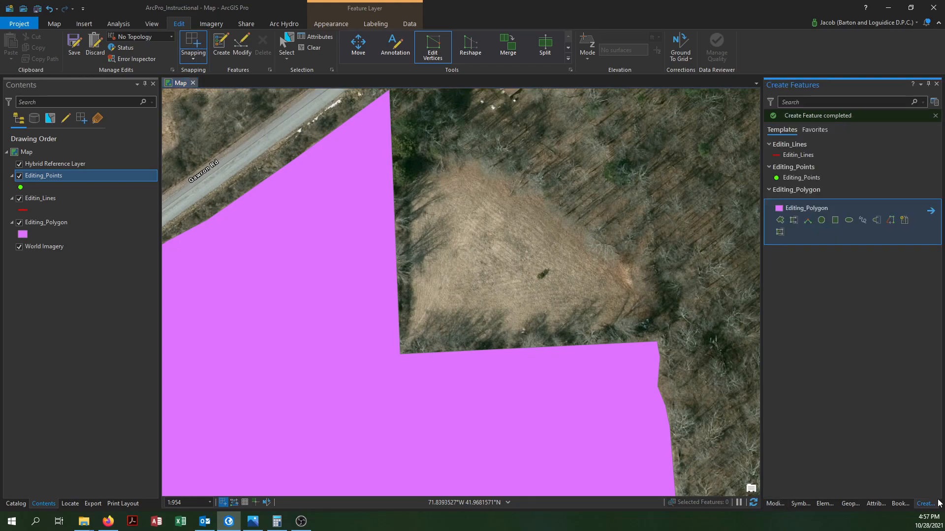
pyautogui.click(807, 210)
pyautogui.moveTo(554, 236); pyautogui.dragTo(528, 293)
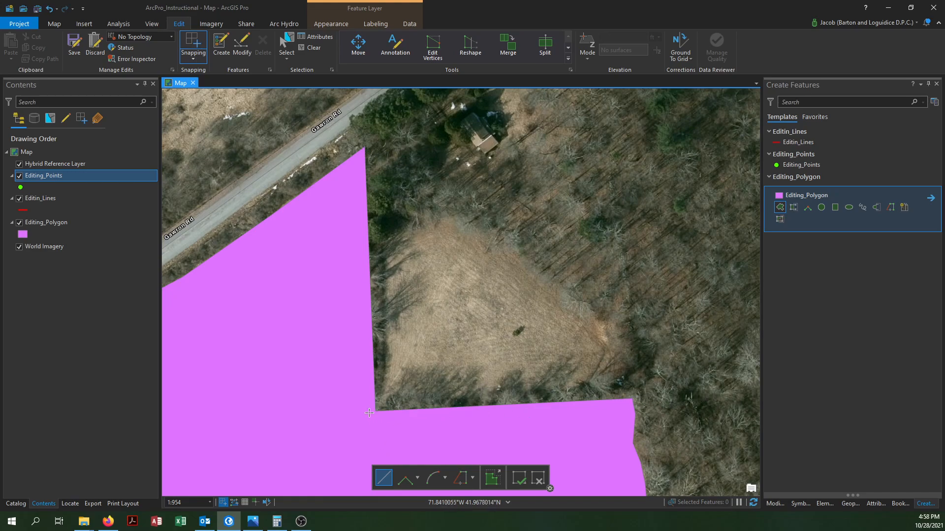
pyautogui.click(364, 147)
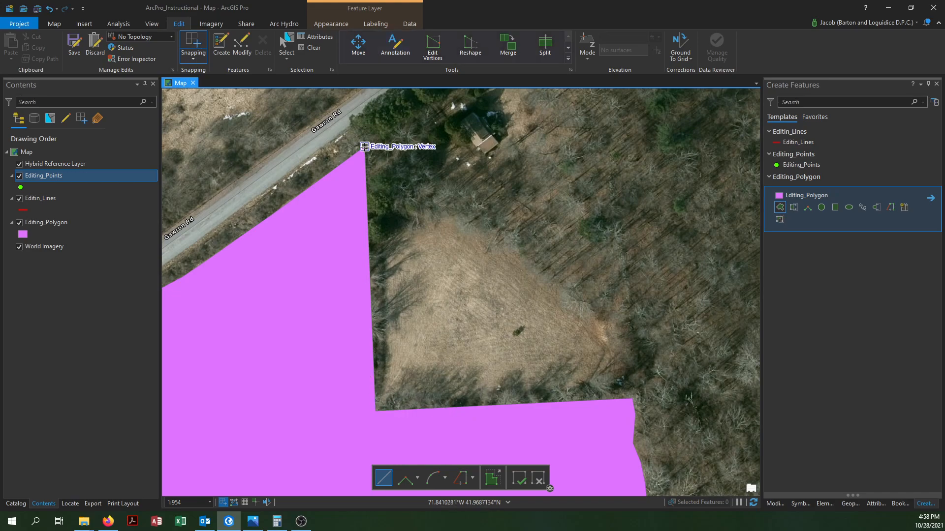
pyautogui.click(372, 409)
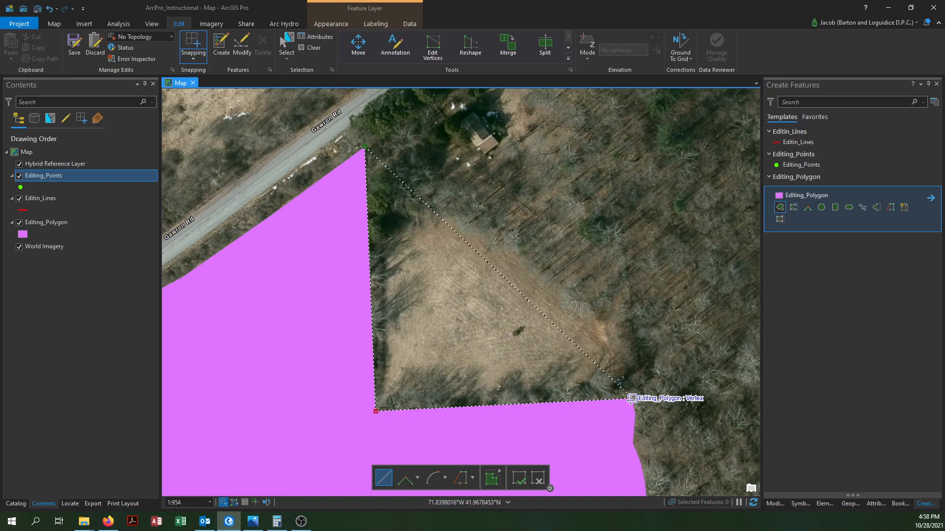
pyautogui.click(631, 398)
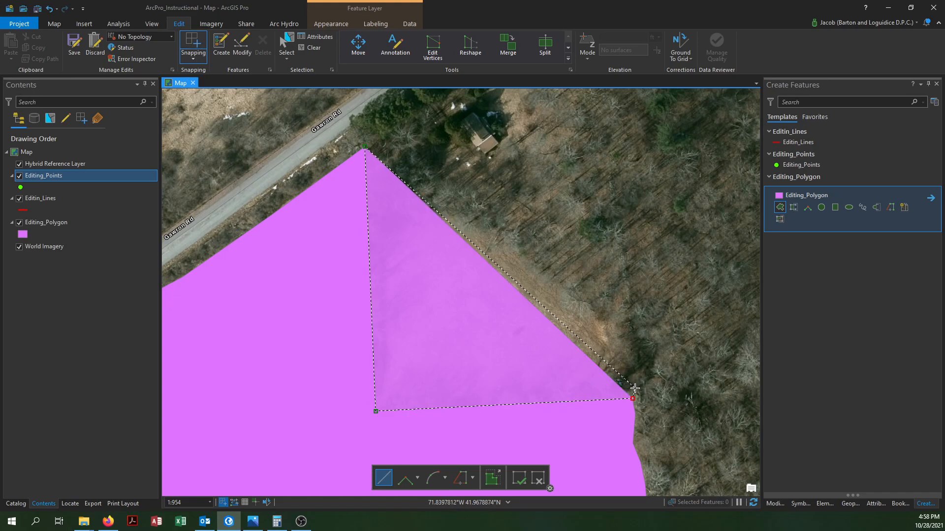
# Step: Round the new polygon's eastern end with closely spaced vertices along the woods, finish the feature and clear the selection
pyautogui.click(635, 388)
pyautogui.click(637, 374)
pyautogui.click(639, 360)
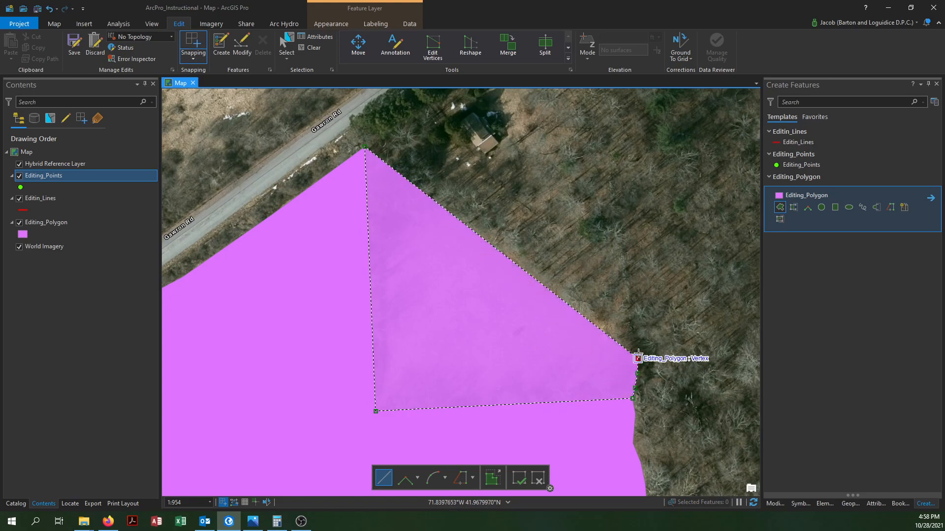
pyautogui.click(637, 348)
pyautogui.click(632, 335)
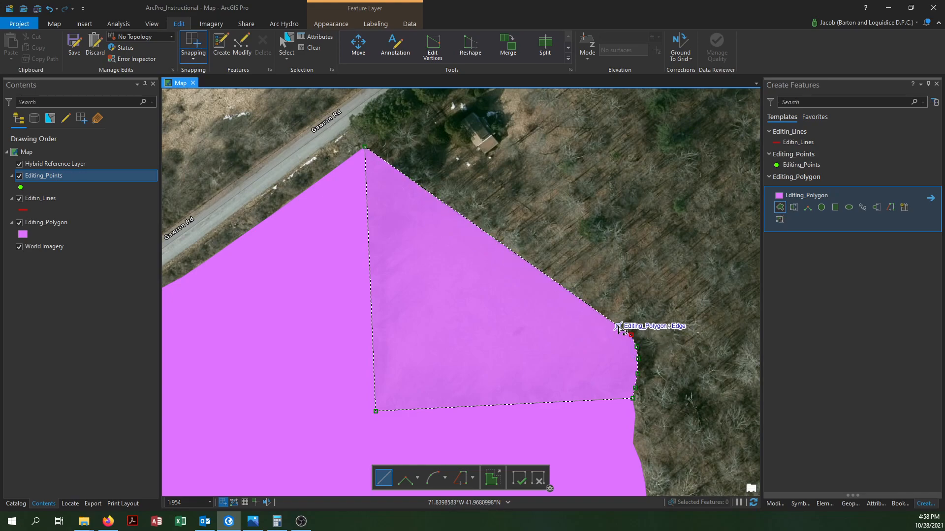
pyautogui.rightClick(618, 326)
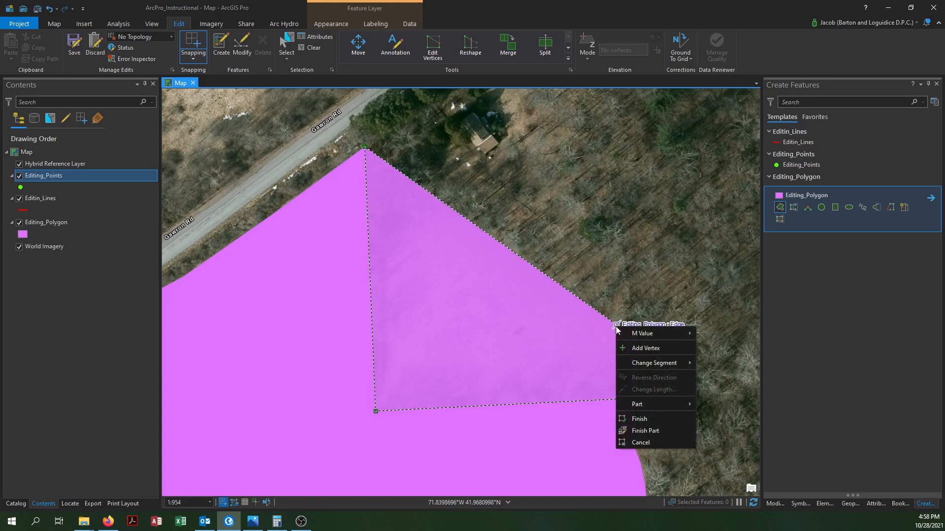
pyautogui.click(639, 420)
pyautogui.click(311, 49)
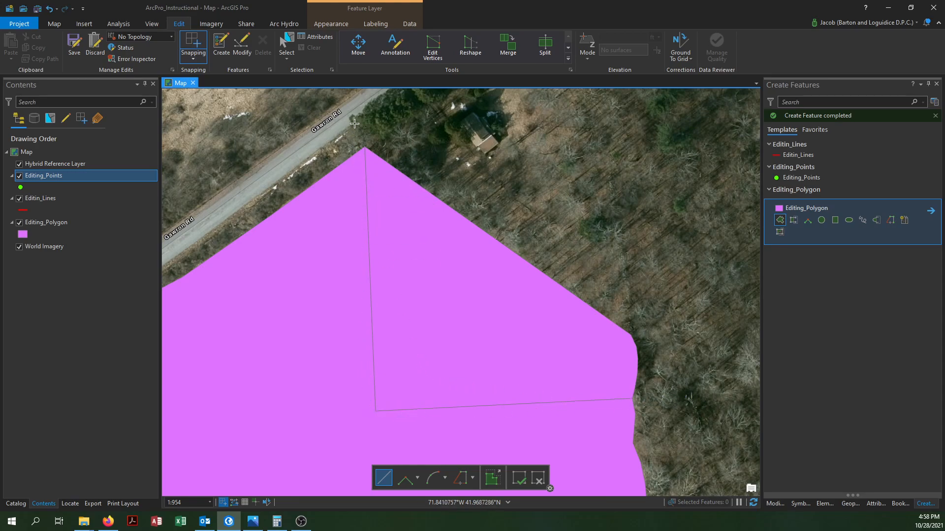
# Step: Select the large field polygon and the adjoining clearing polygon together on the map
pyautogui.scroll(-3, 490, 295)
pyautogui.moveTo(489, 239); pyautogui.dragTo(482, 225)
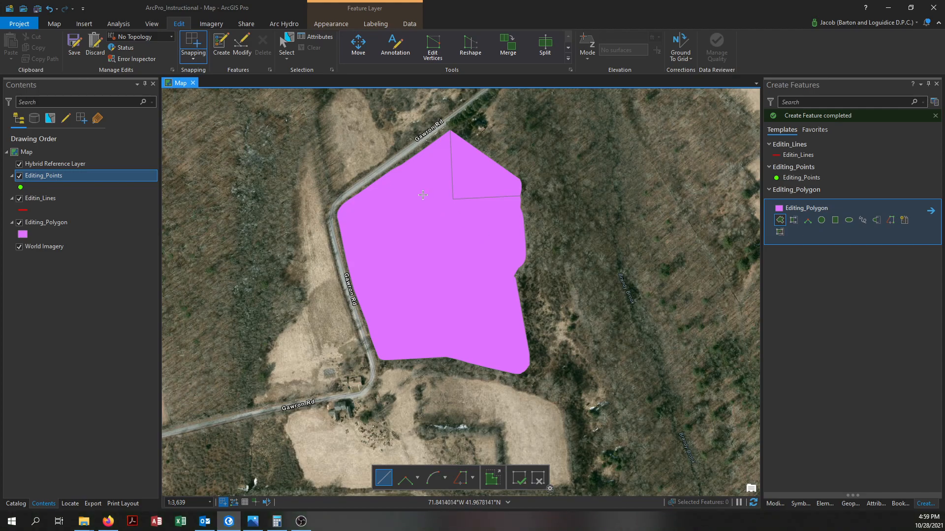
pyautogui.click(285, 36)
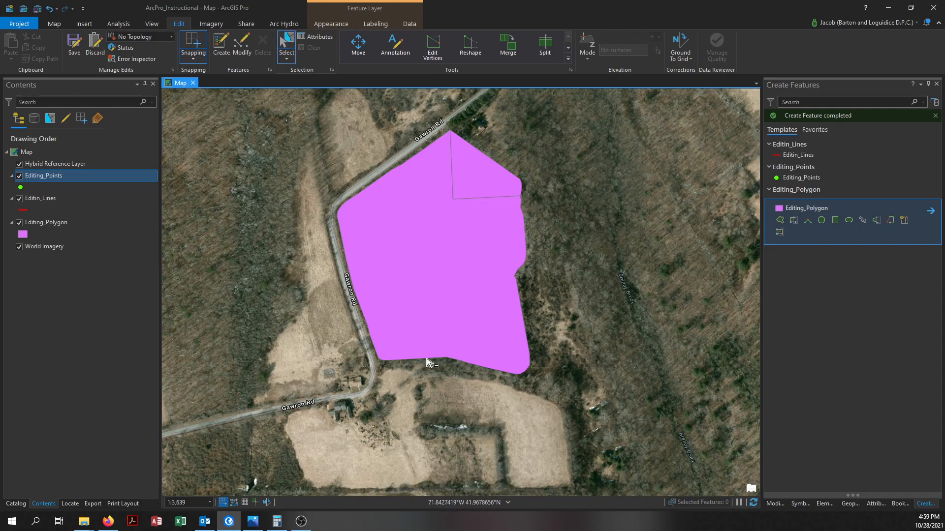
pyautogui.moveTo(273, 103); pyautogui.dragTo(576, 424)
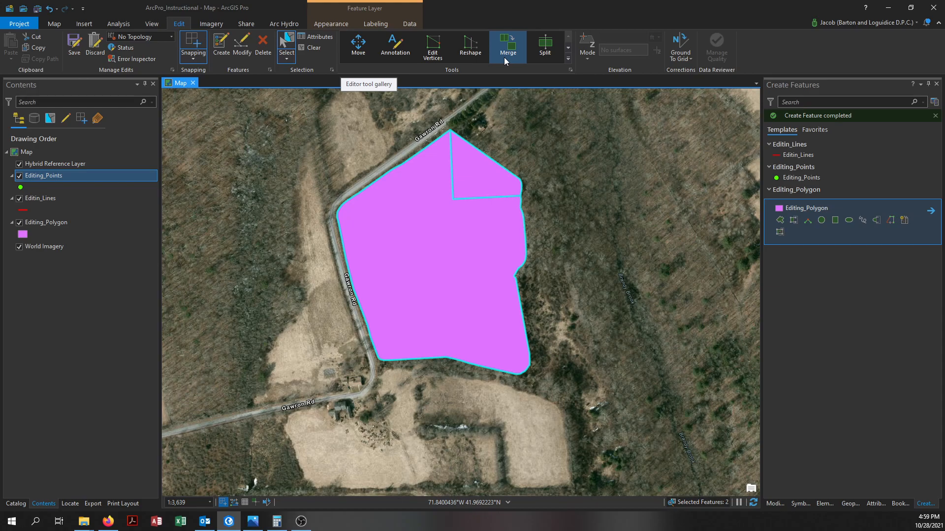
# Step: Open the Editing_Polygon attribute table and reduce its height so both selected polygons fit in the map view
pyautogui.rightClick(42, 223)
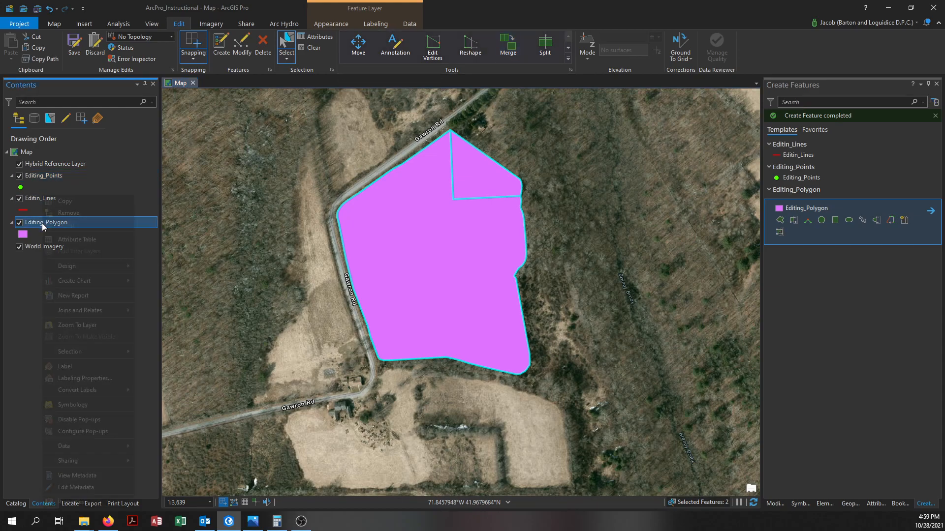
pyautogui.click(66, 240)
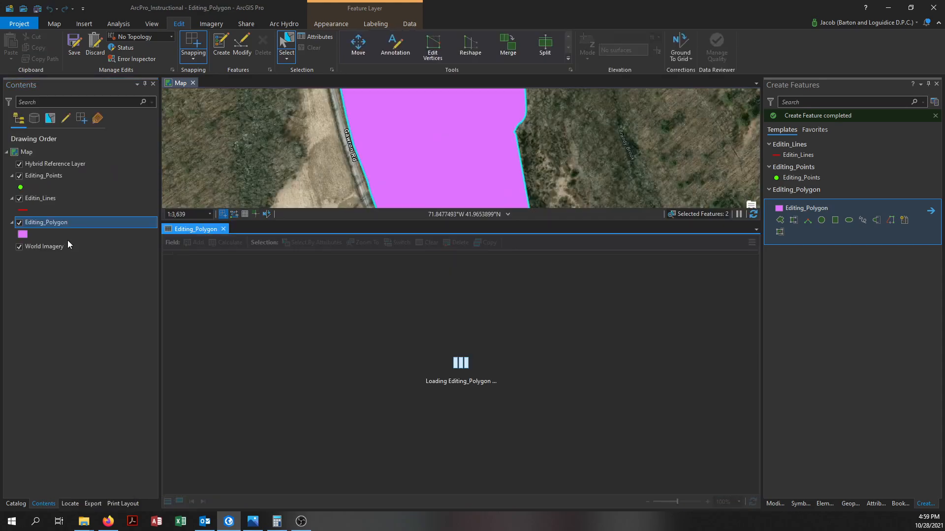
pyautogui.scroll(-2, 334, 140)
pyautogui.moveTo(354, 115); pyautogui.dragTo(344, 152)
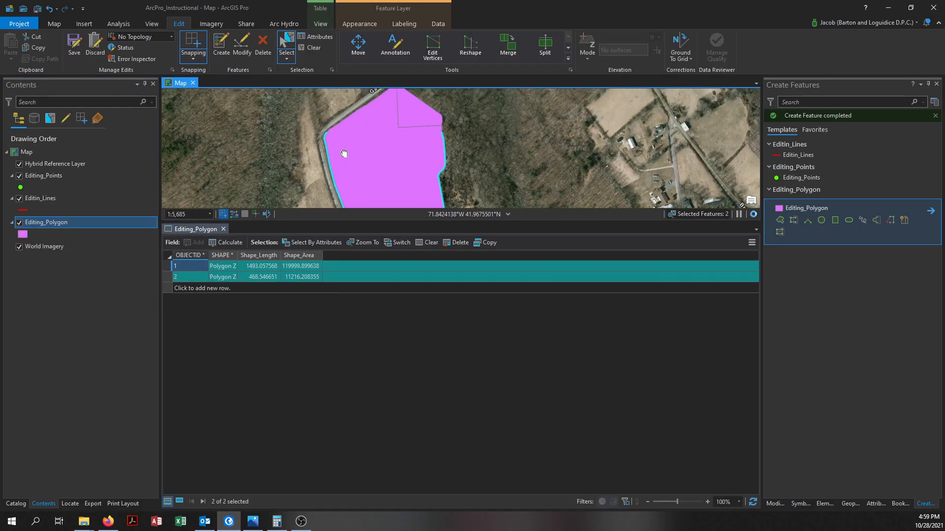
pyautogui.scroll(-3, 343, 153)
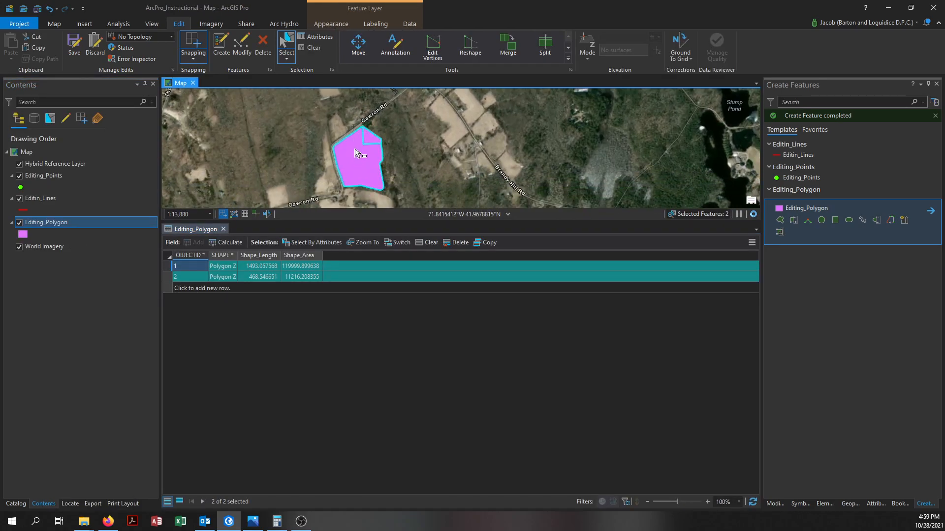
pyautogui.moveTo(356, 151); pyautogui.dragTo(391, 149)
pyautogui.moveTo(342, 220); pyautogui.dragTo(331, 351)
pyautogui.scroll(1, 384, 232)
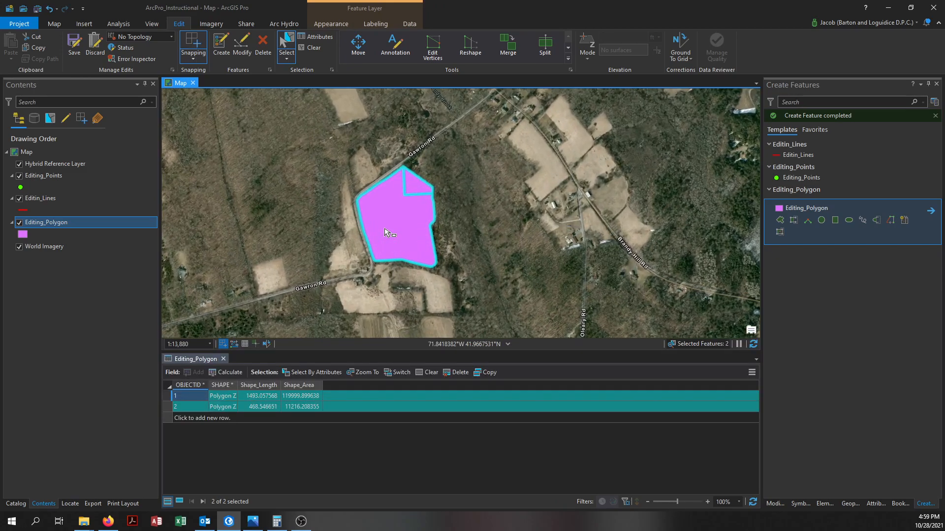
pyautogui.scroll(2, 385, 231)
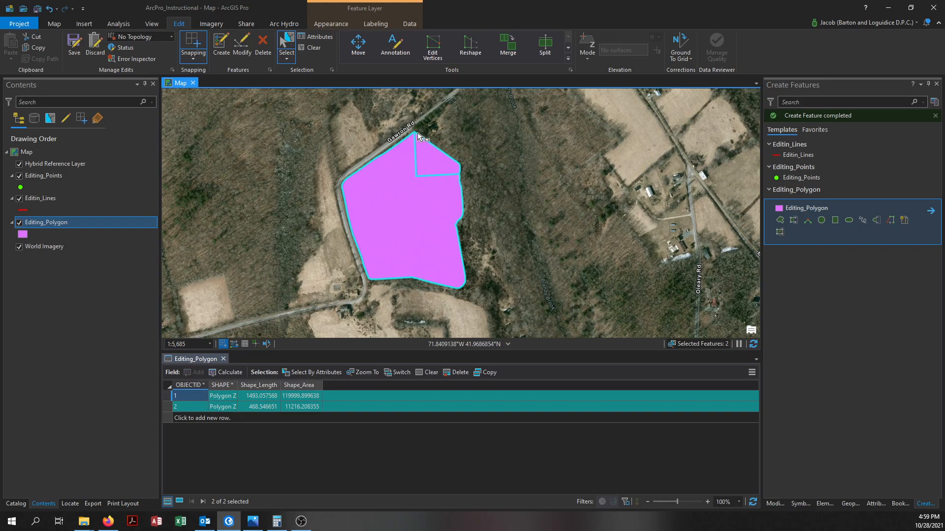
# Step: Select both Editing_Polygon records in the attribute table and merge them, preserving the smaller clearing polygon as the existing feature
pyautogui.click(166, 406)
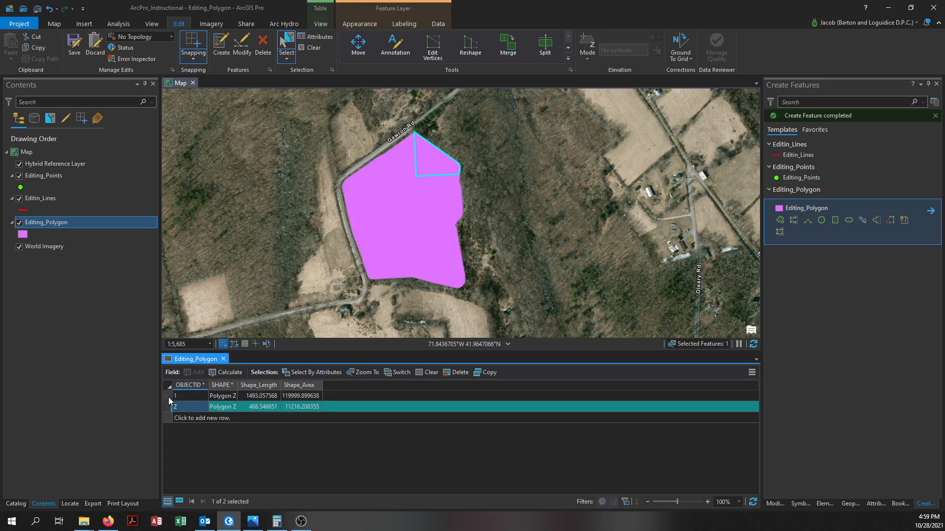
pyautogui.click(168, 397)
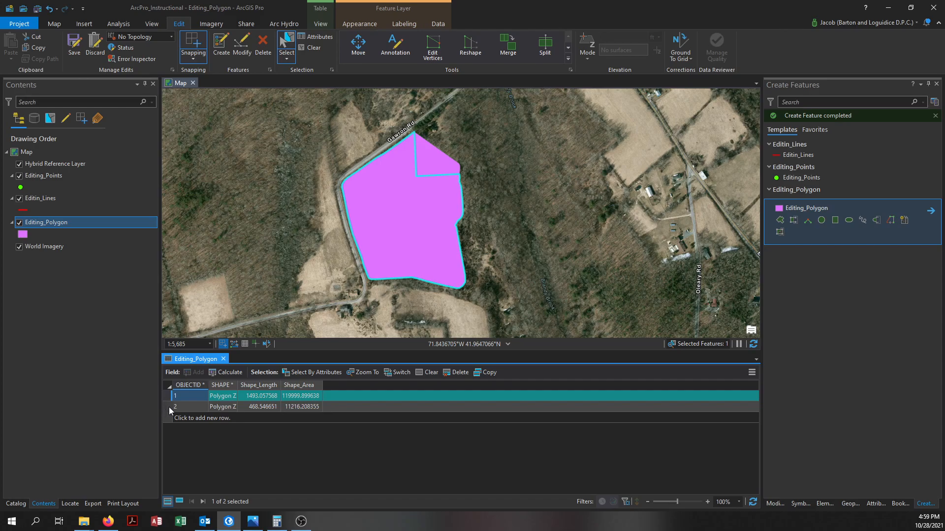
pyautogui.keyDown('ctrl'); pyautogui.click(169, 406); pyautogui.keyUp('ctrl')
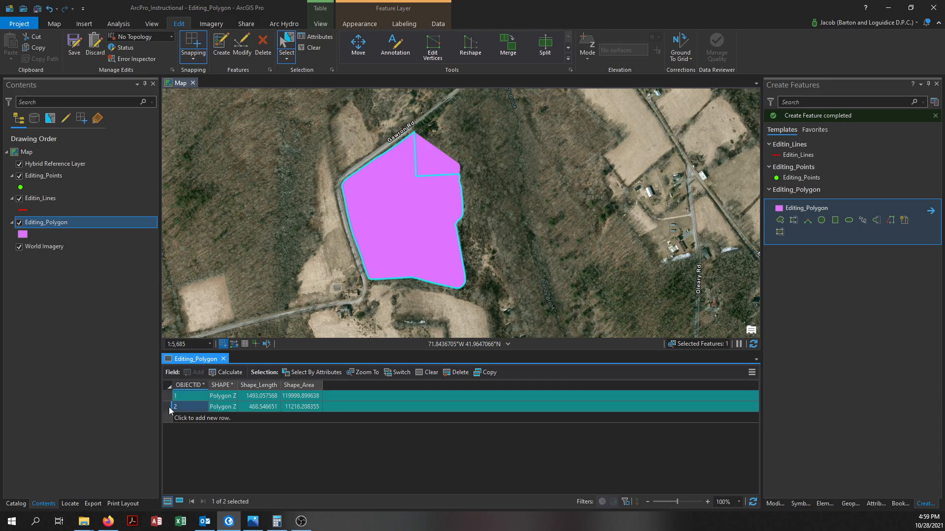
pyautogui.click(510, 55)
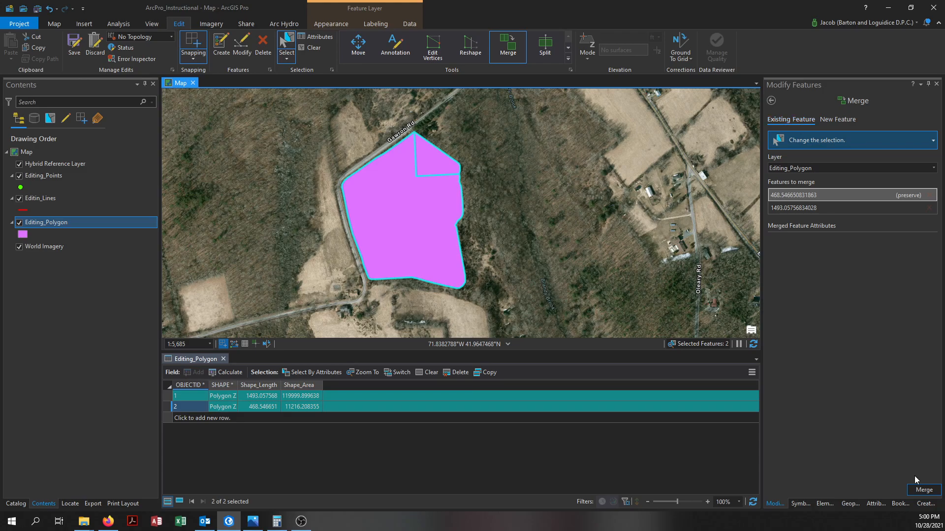
pyautogui.click(925, 490)
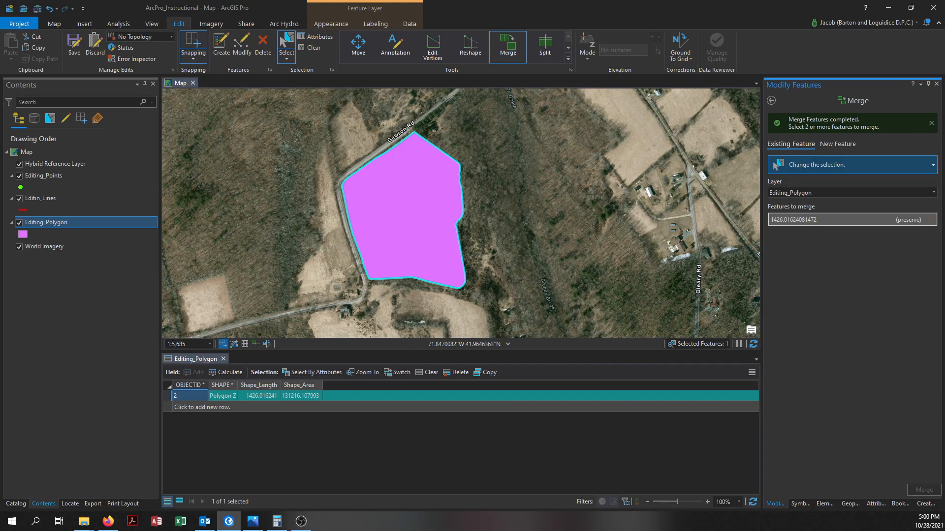
# Step: Shrink the attribute table further and centre the merged field polygon in the enlarged map view
pyautogui.scroll(2, 406, 186)
pyautogui.moveTo(536, 210); pyautogui.dragTo(535, 192)
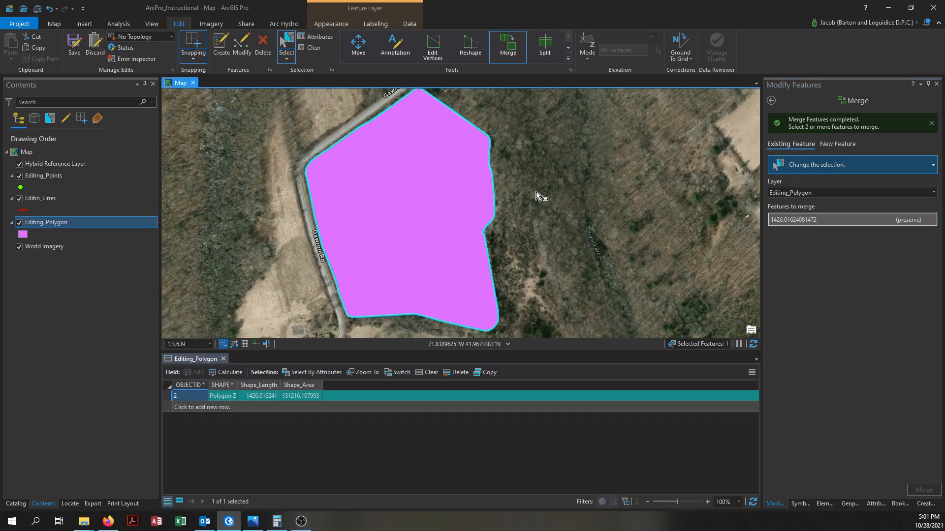
pyautogui.moveTo(459, 353); pyautogui.dragTo(459, 394)
pyautogui.moveTo(488, 254); pyautogui.dragTo(488, 271)
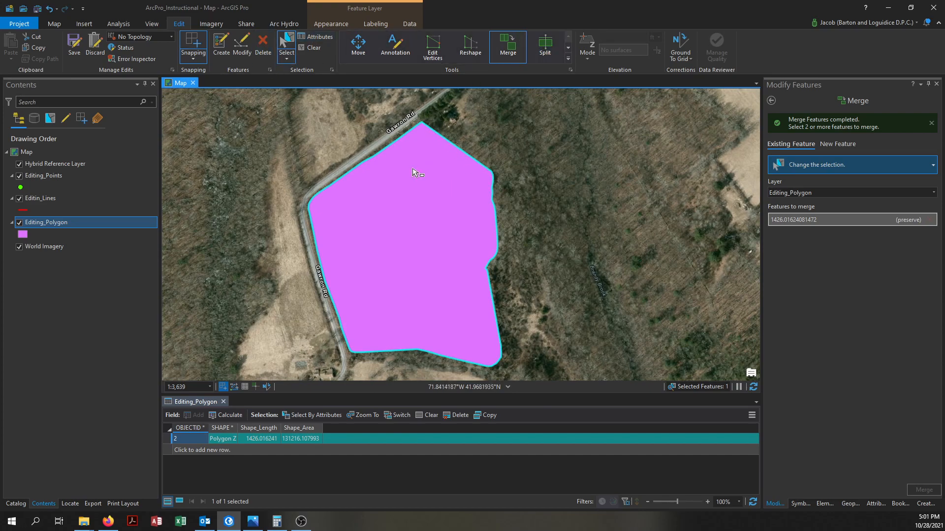
pyautogui.click(545, 44)
pyautogui.click(245, 200)
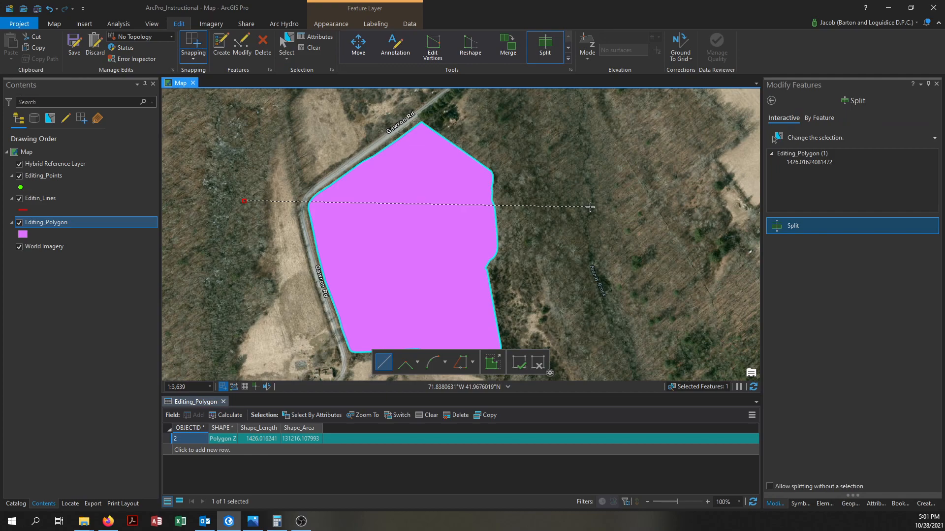
pyautogui.press('Escape')
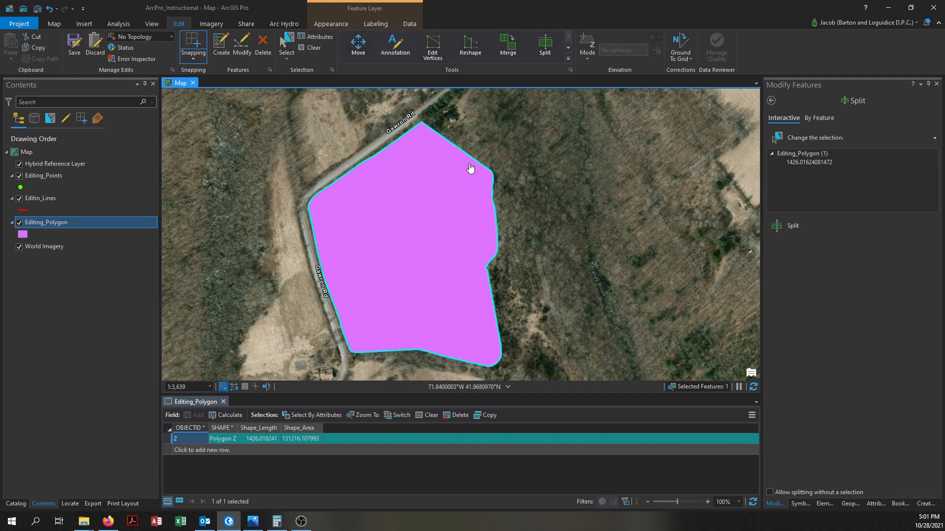
# Step: Set the Editing_Polygon layer's transparency to 79.5% so the imagery shows through the field polygon
pyautogui.click(320, 25)
pyautogui.click(205, 38)
pyautogui.moveTo(165, 49); pyautogui.dragTo(196, 54)
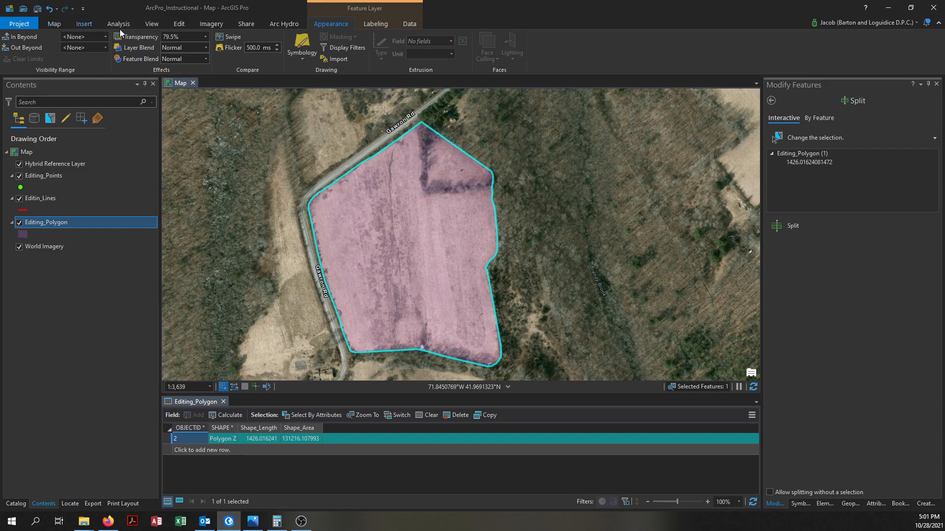
pyautogui.click(193, 37)
# Step: Split the field polygon along the L-shaped tree line, from its northern corner south to the bend and across to the eastern edge
pyautogui.click(179, 24)
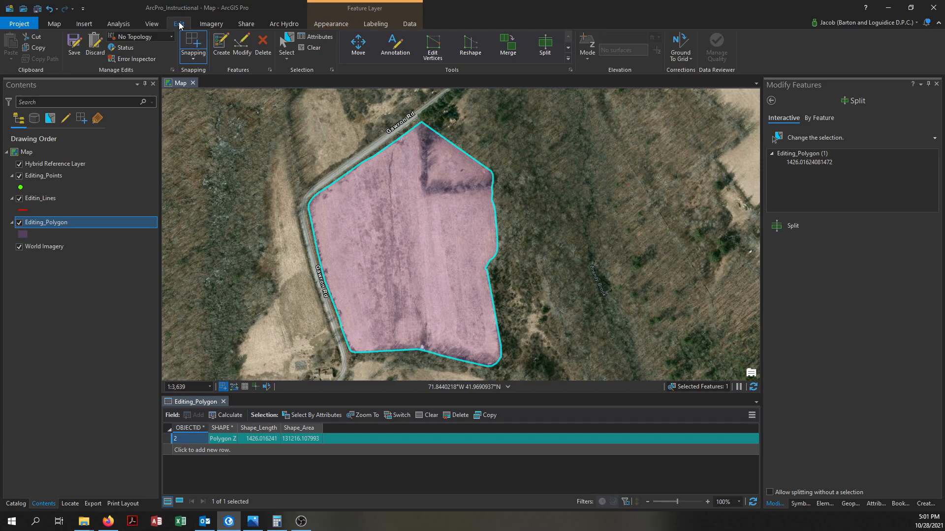
pyautogui.click(545, 46)
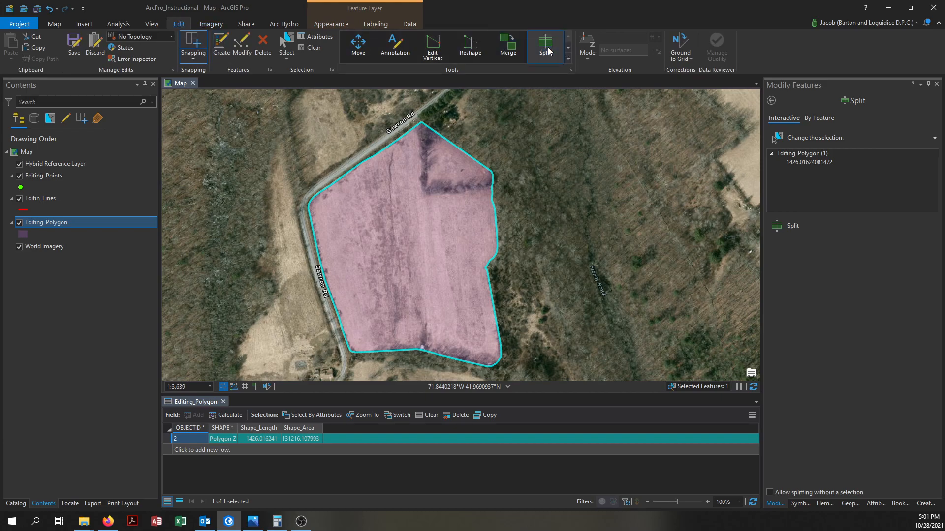
pyautogui.scroll(5, 435, 113)
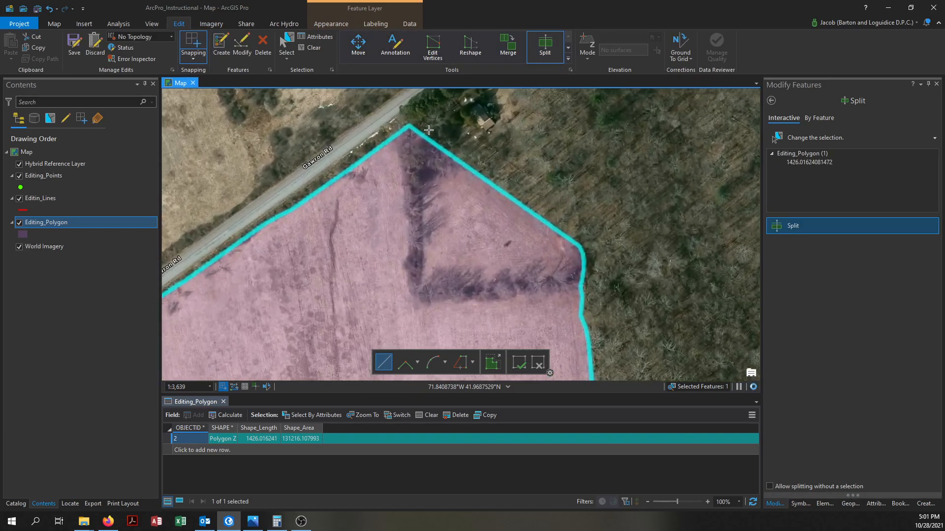
pyautogui.scroll(-3, 450, 200)
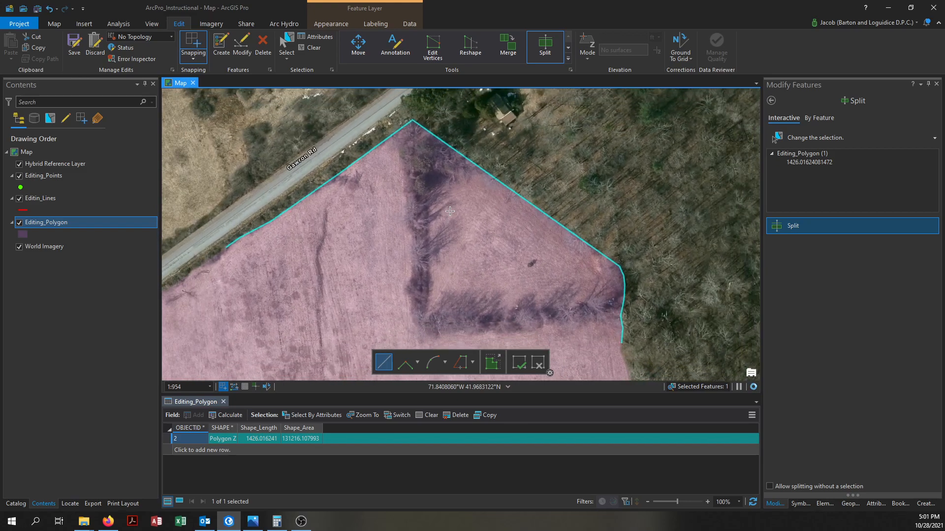
pyautogui.click(420, 137)
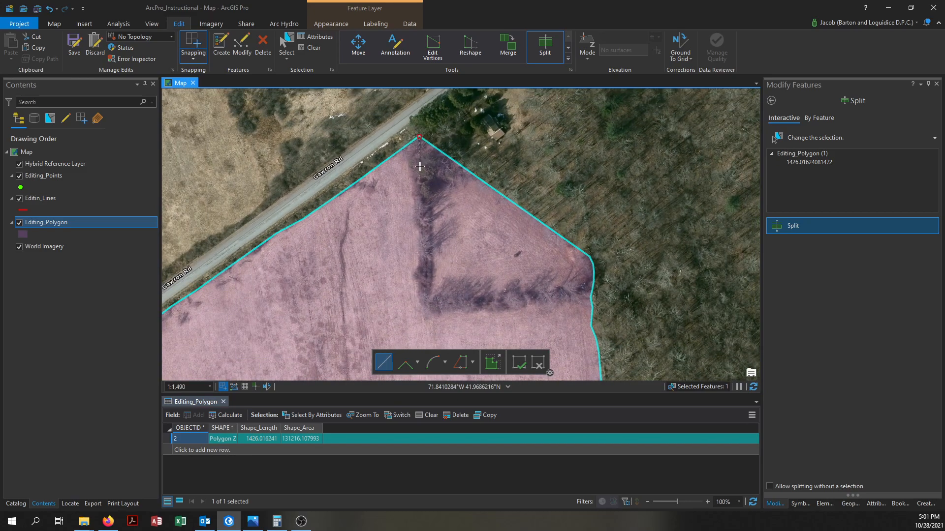
pyautogui.click(425, 306)
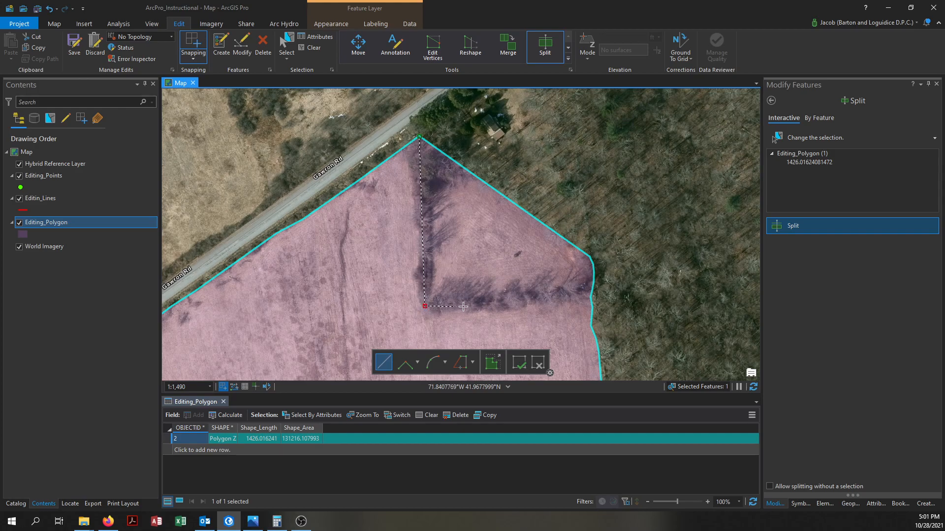
pyautogui.doubleClick(591, 291)
# Step: Try to split the large field polygon with a short line drawn entirely inside it, and discard that line
pyautogui.scroll(-2, 646, 251)
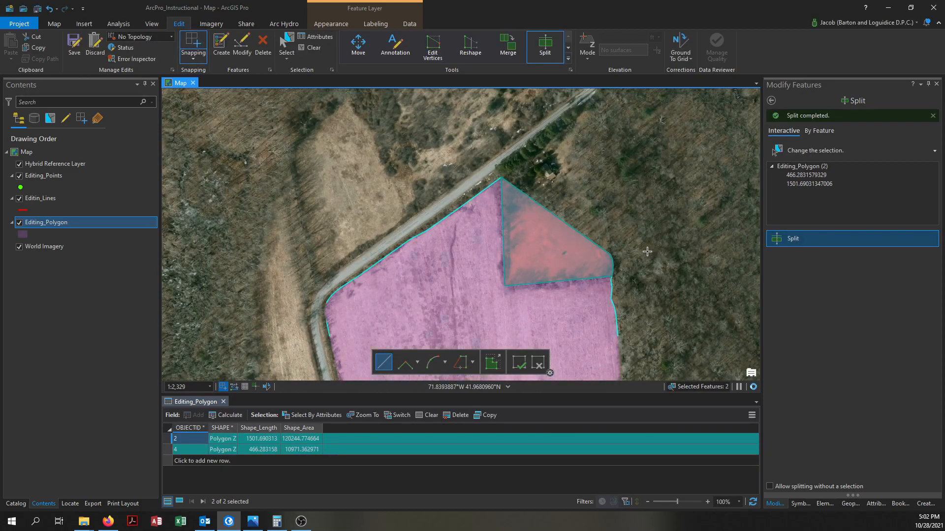
pyautogui.scroll(-2, 647, 251)
pyautogui.moveTo(640, 257); pyautogui.dragTo(569, 148)
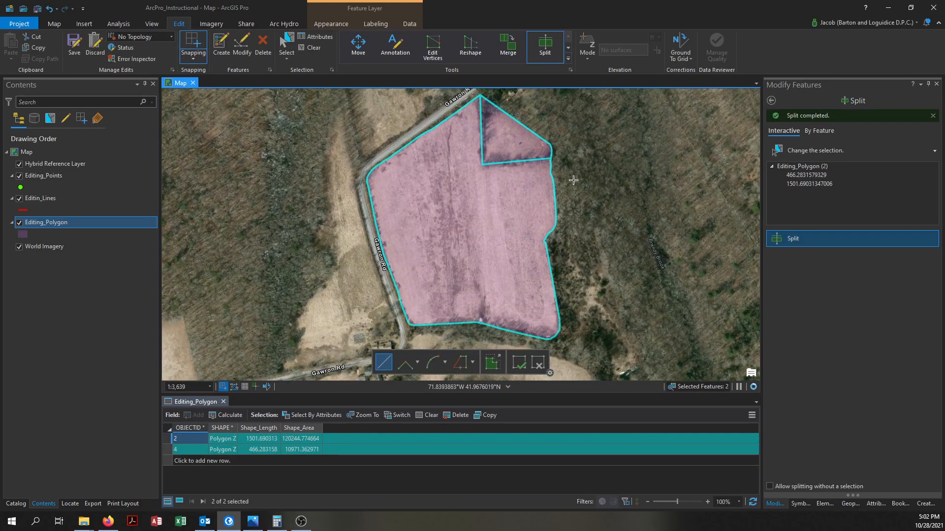
pyautogui.scroll(-2, 541, 315)
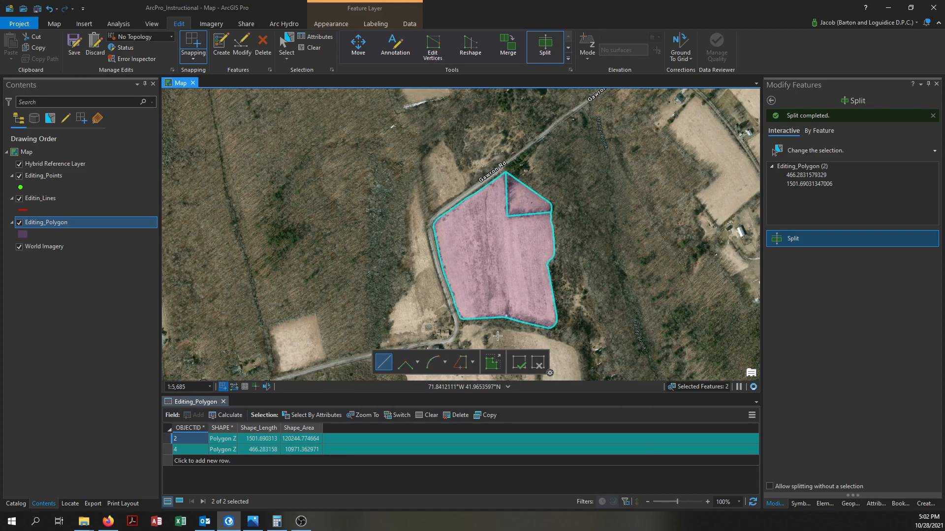
pyautogui.scroll(2, 548, 318)
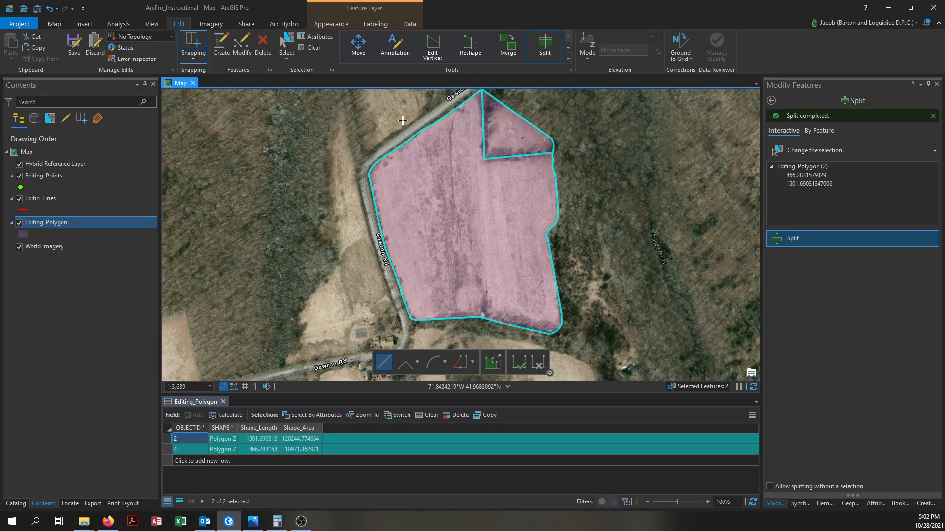
pyautogui.click(439, 171)
pyautogui.doubleClick(460, 251)
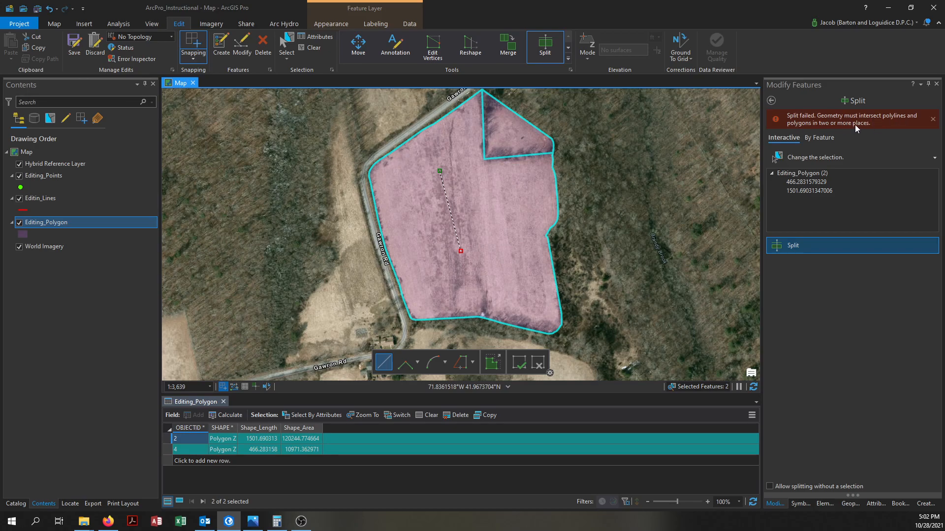
pyautogui.press('Escape')
# Step: Split off the large polygon's northwestern corner with a two-segment line that starts and ends outside the boundary along Gawron Rd
pyautogui.click(388, 108)
pyautogui.click(430, 172)
pyautogui.doubleClick(363, 225)
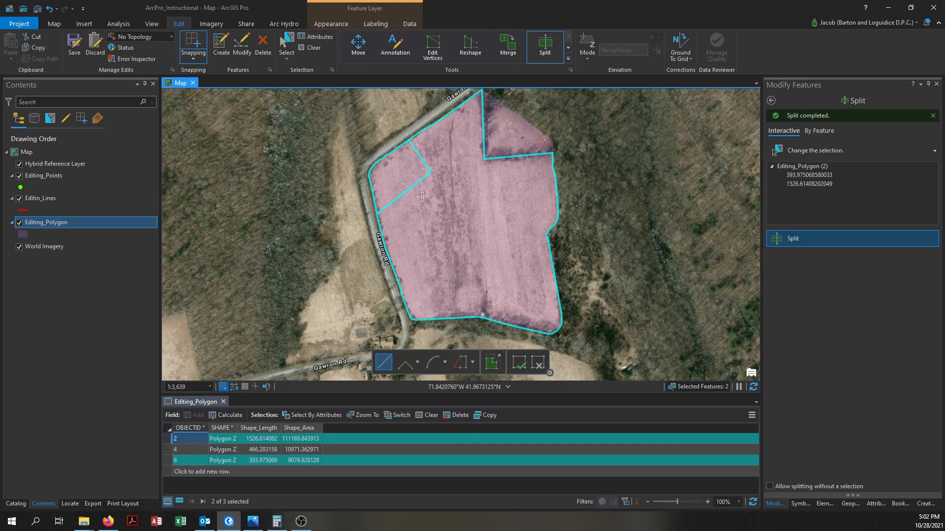
pyautogui.scroll(-2, 399, 192)
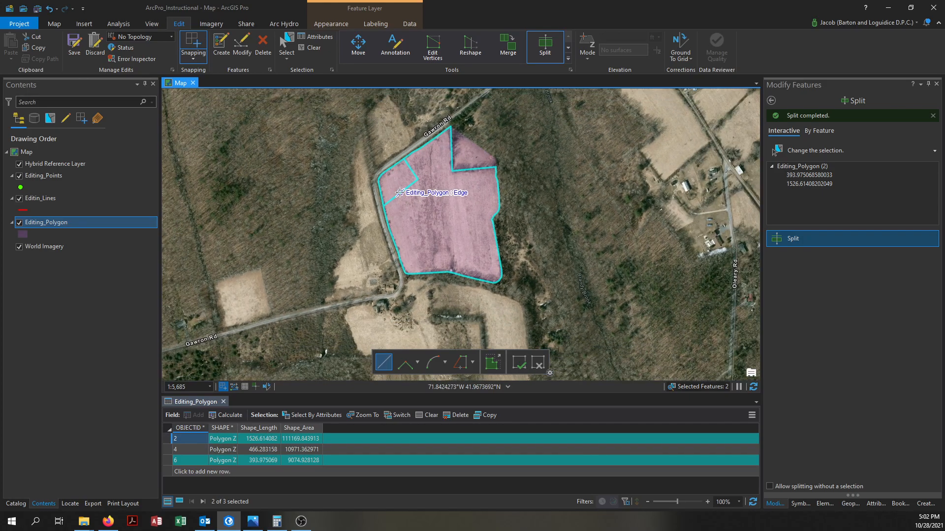